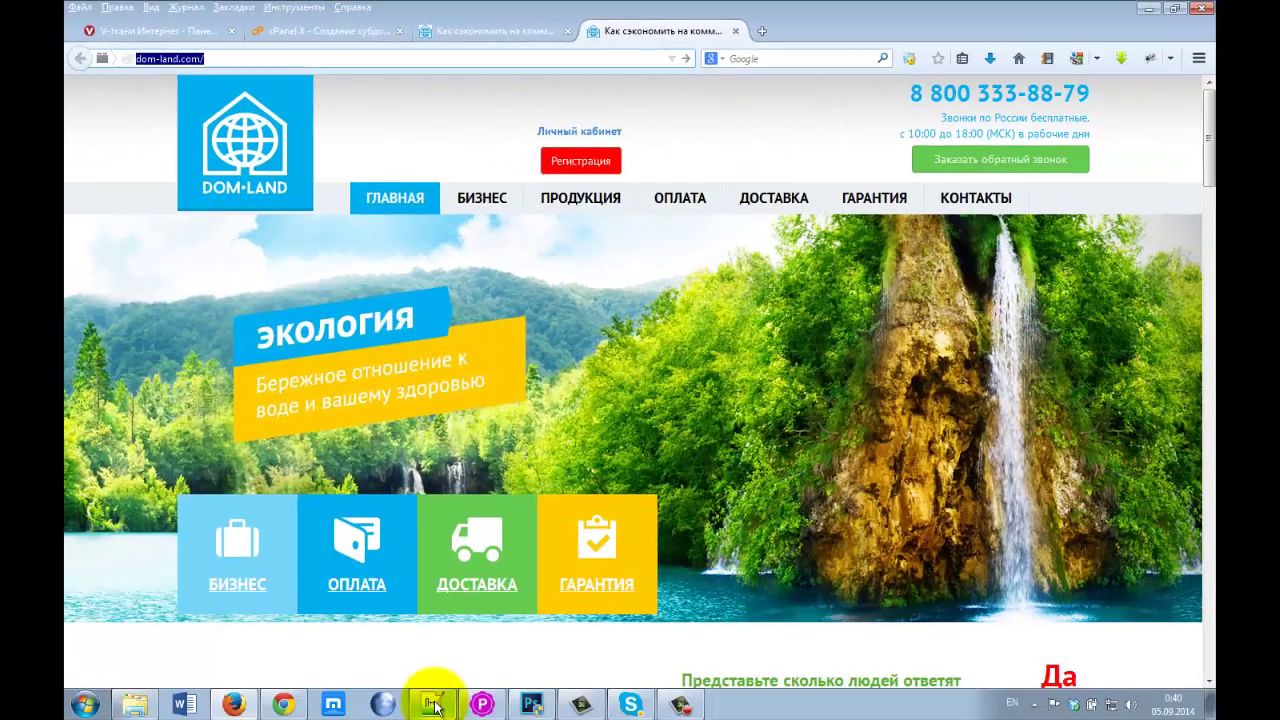
- Switch to Notepad++ and examine the page title text in index.html
{"action": "left_click", "coordinate": [433, 705]}
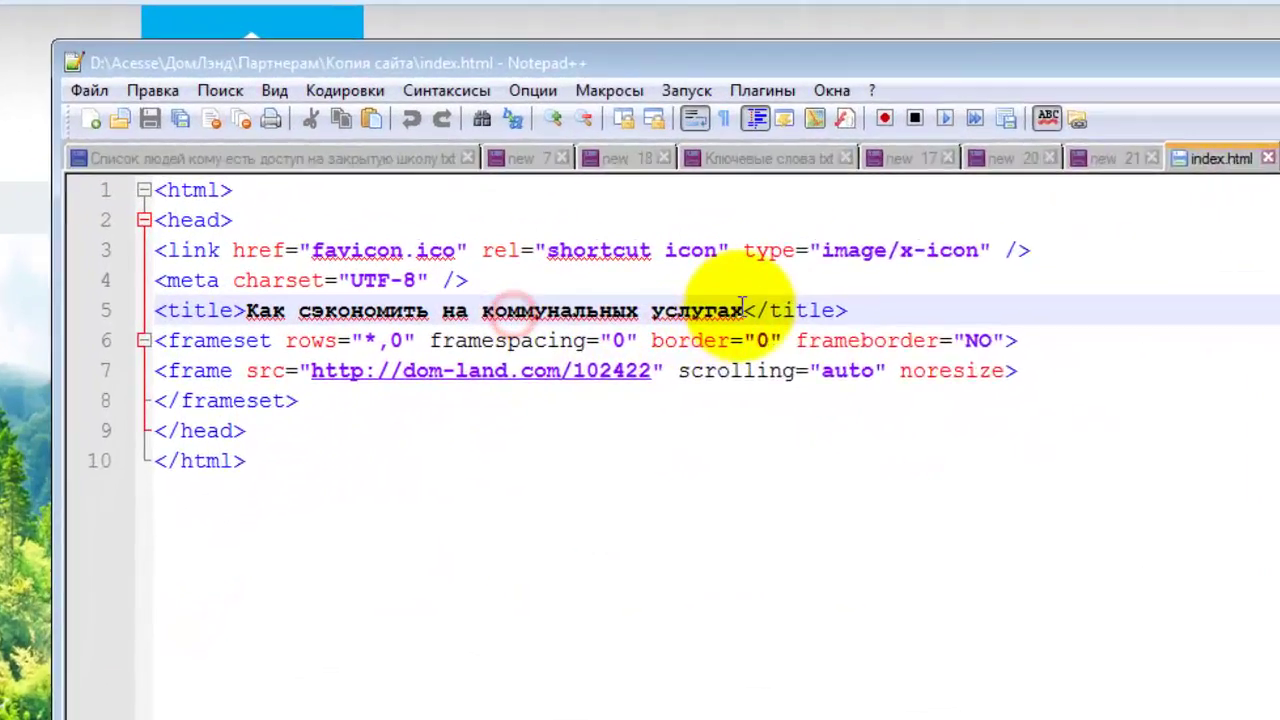
{"action": "left_click", "coordinate": [545, 261]}
{"action": "left_click_drag", "start_coordinate": [843, 333], "coordinate": [247, 340]}
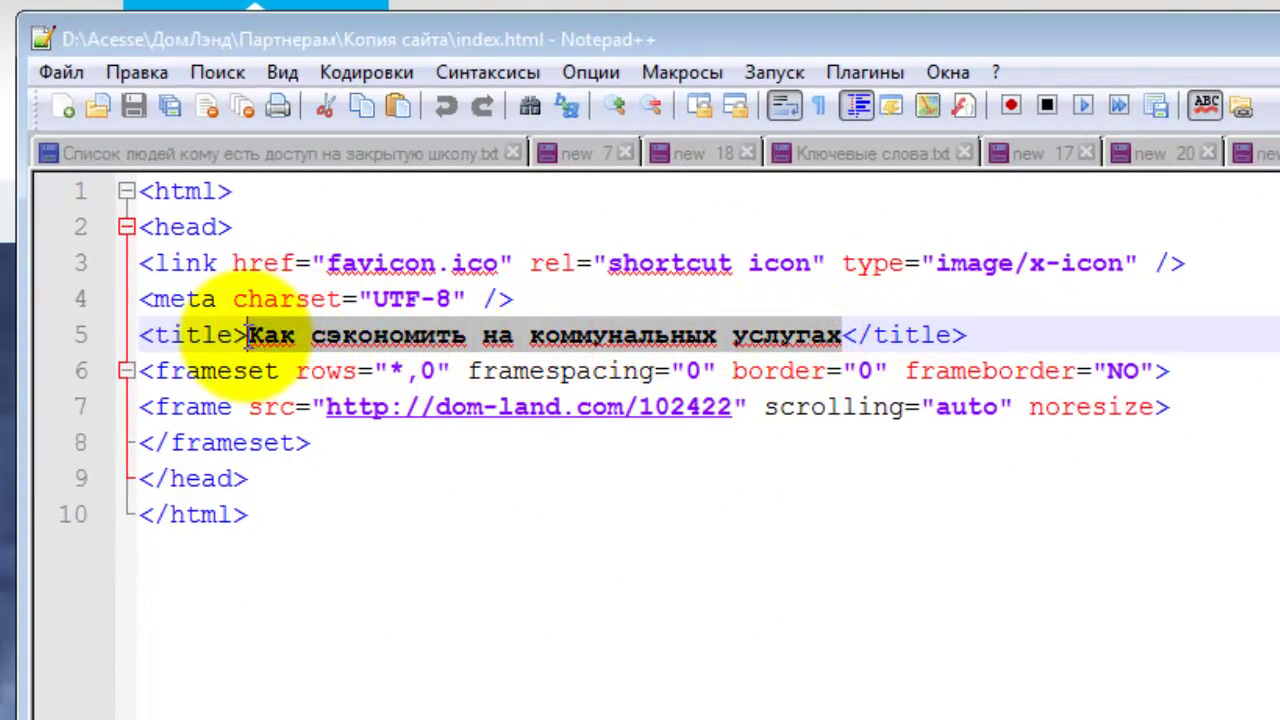
{"action": "left_click", "coordinate": [310, 334]}
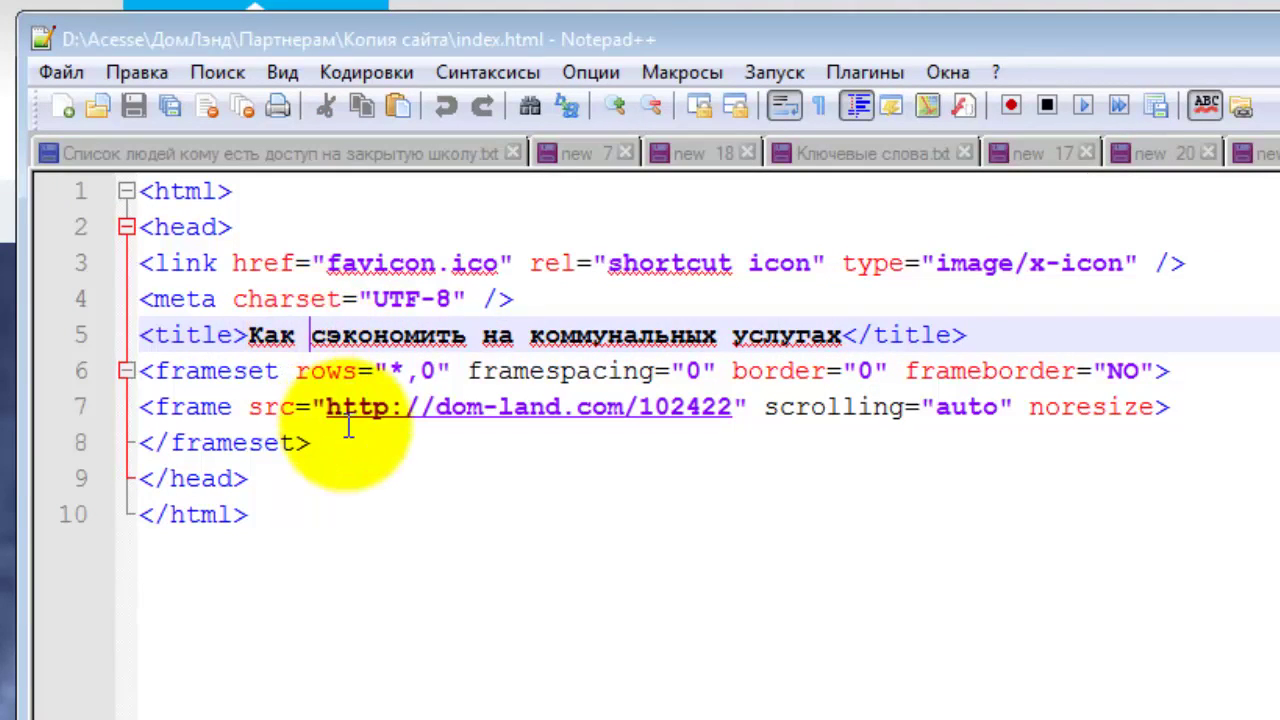
- Replace the frame's src address in index.html with the dom-land.com partner link copied from the new 19 document, and save the file
{"action": "left_click_drag", "start_coordinate": [733, 407], "coordinate": [305, 410]}
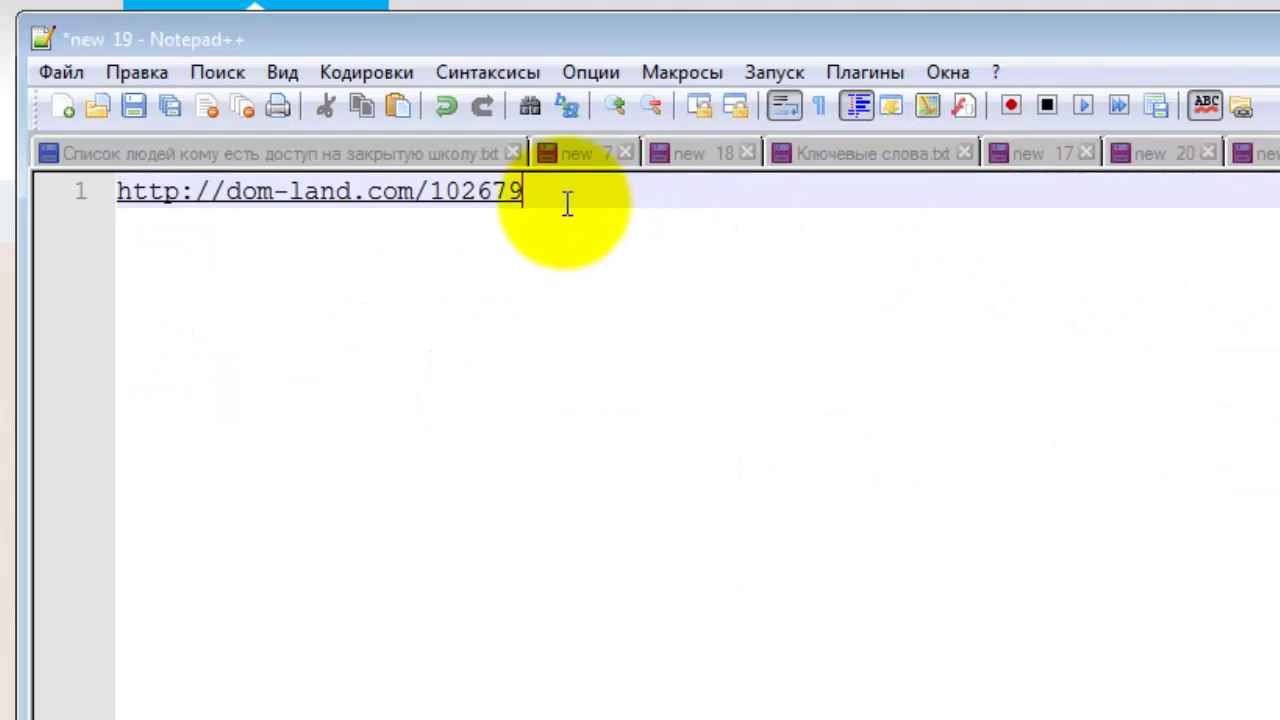
{"action": "left_click_drag", "start_coordinate": [563, 200], "coordinate": [50, 190]}
{"action": "key", "text": "ctrl+c"}
{"action": "key", "text": "ctrl+Tab"}
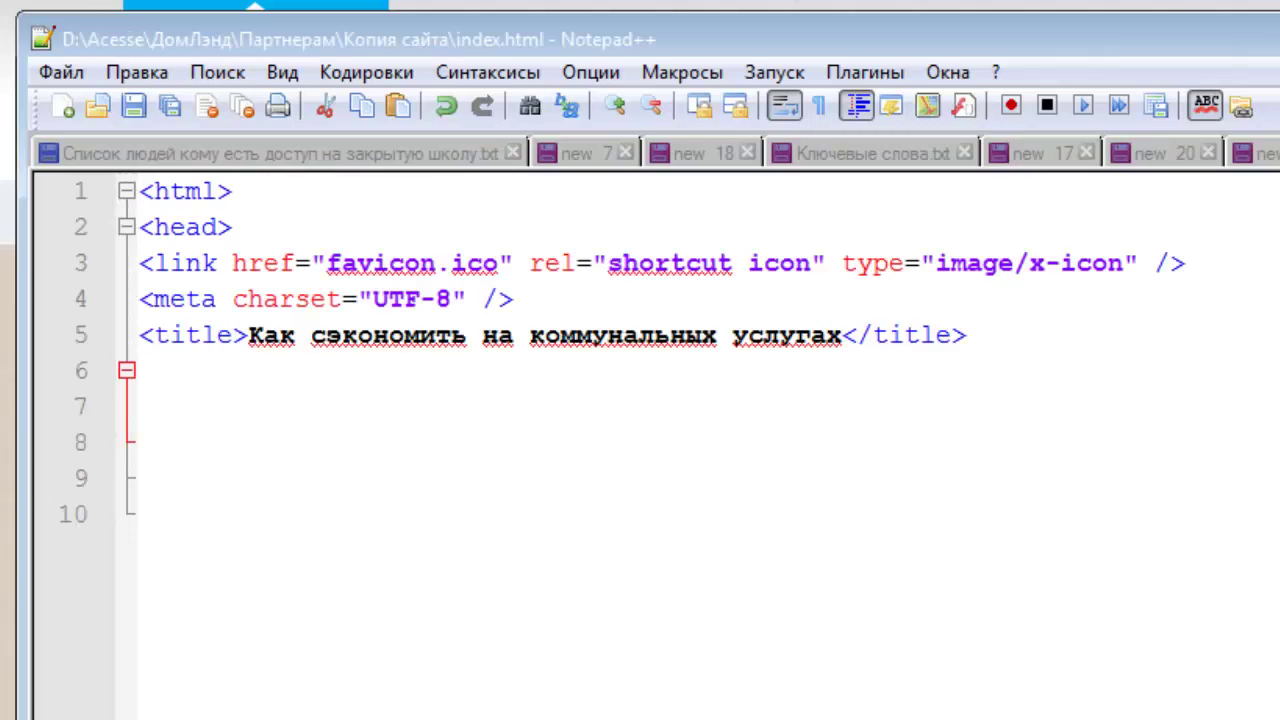
{"action": "left_click", "coordinate": [733, 407]}
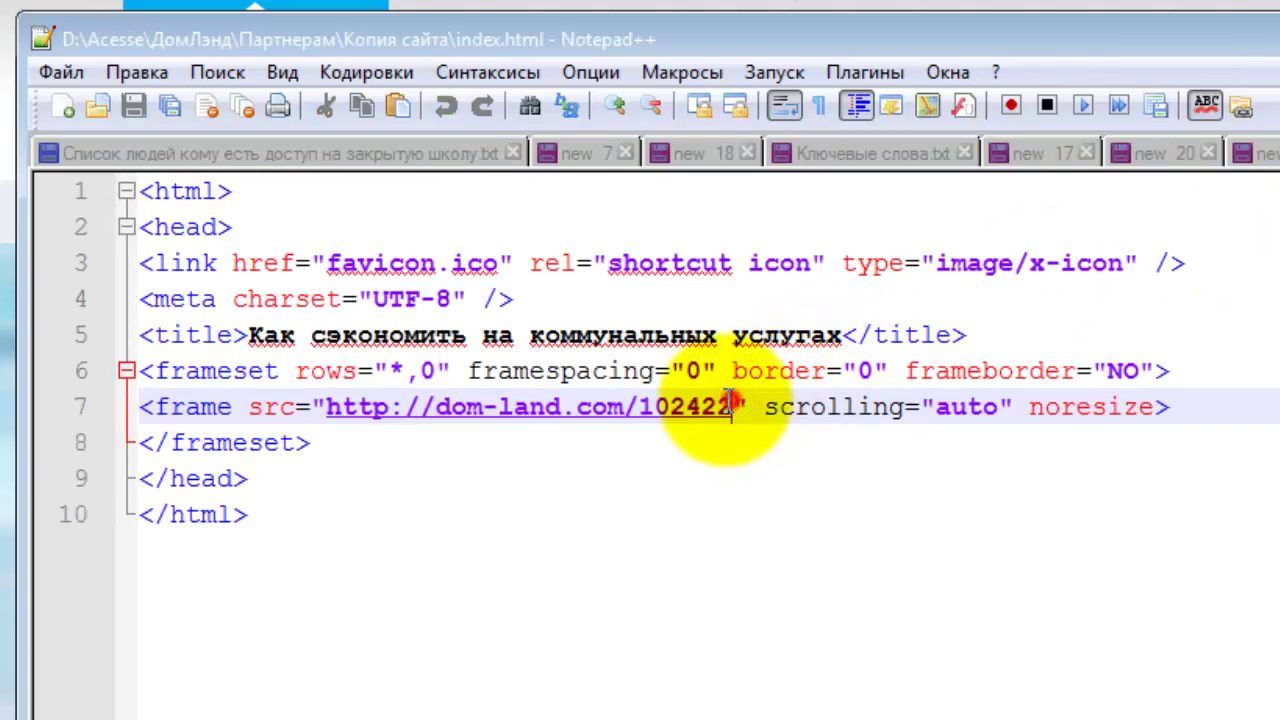
{"action": "left_click_drag", "start_coordinate": [448, 398], "coordinate": [333, 398]}
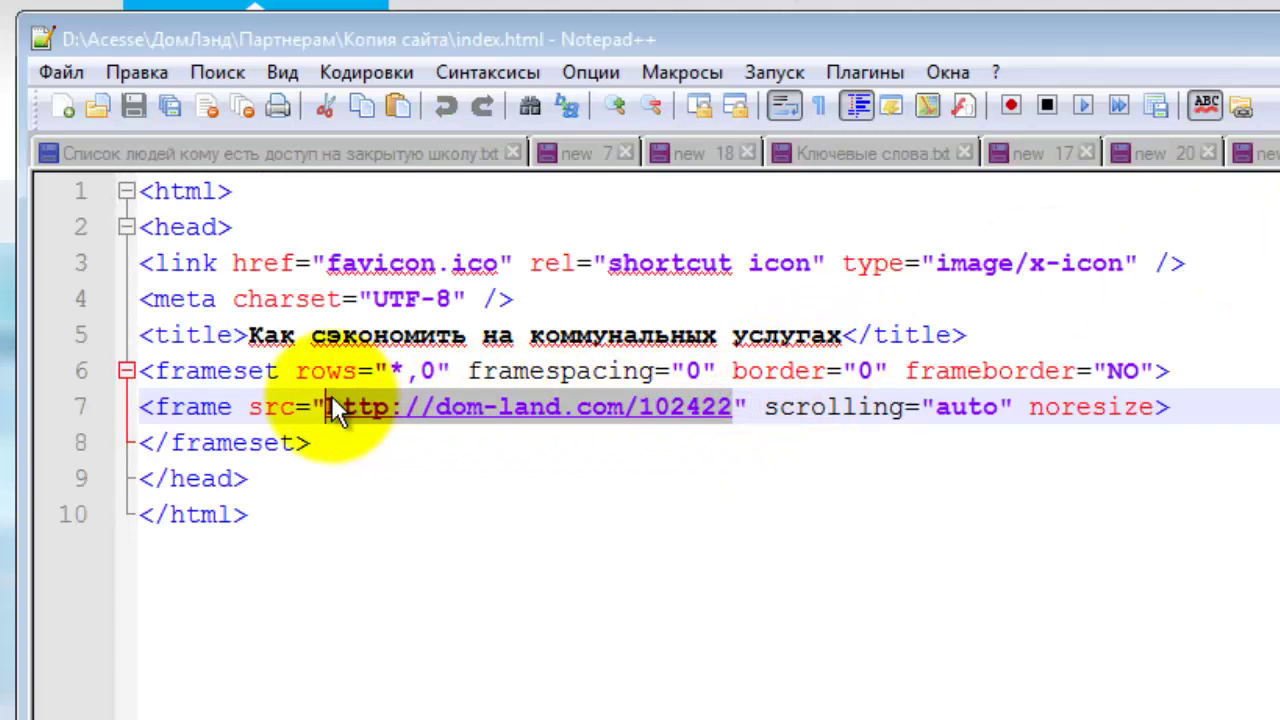
{"action": "key", "text": "ctrl+v"}
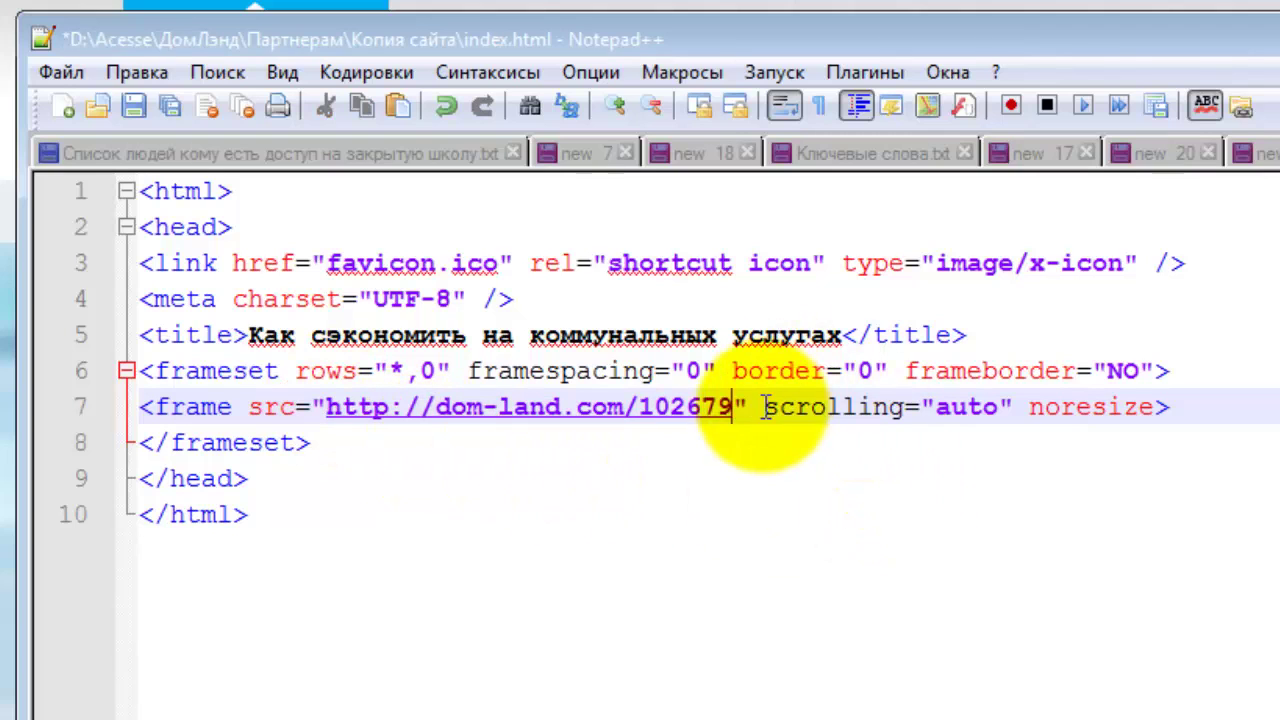
{"action": "left_click", "coordinate": [134, 110]}
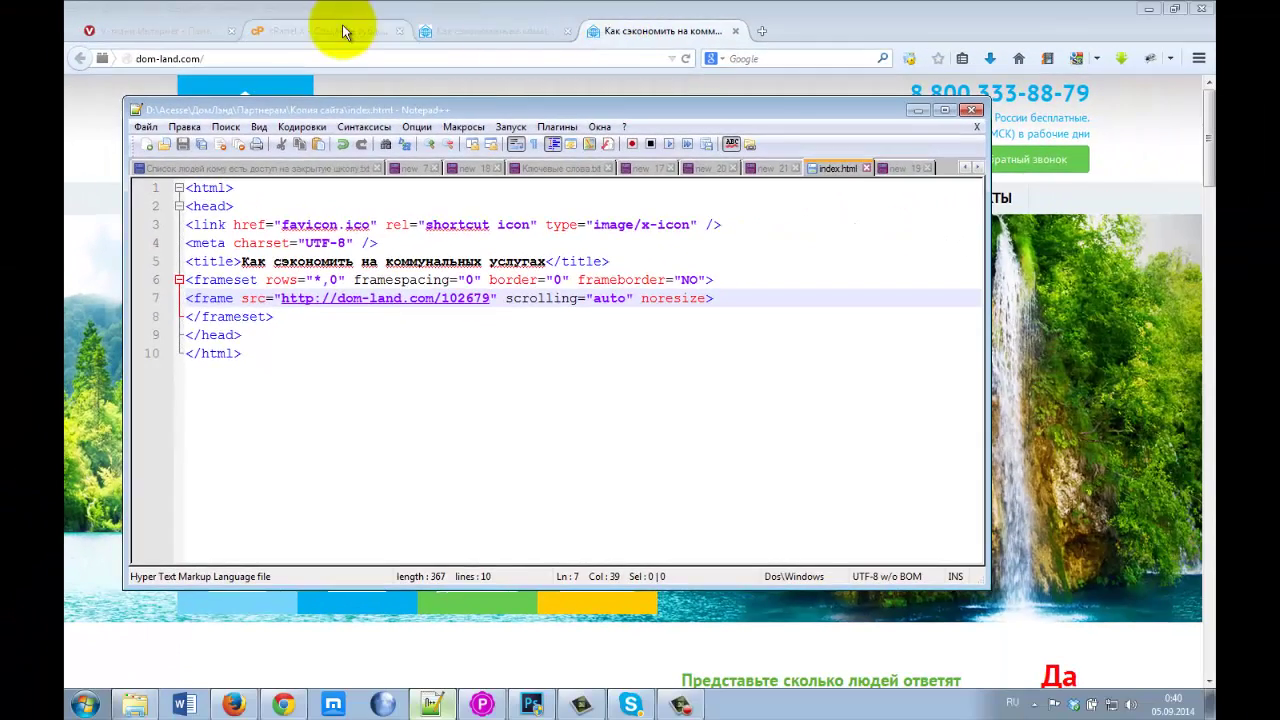
- Switch to cPanel in the browser and open the file manager at the document root of domland.info-global.biz
{"action": "left_click", "coordinate": [343, 29]}
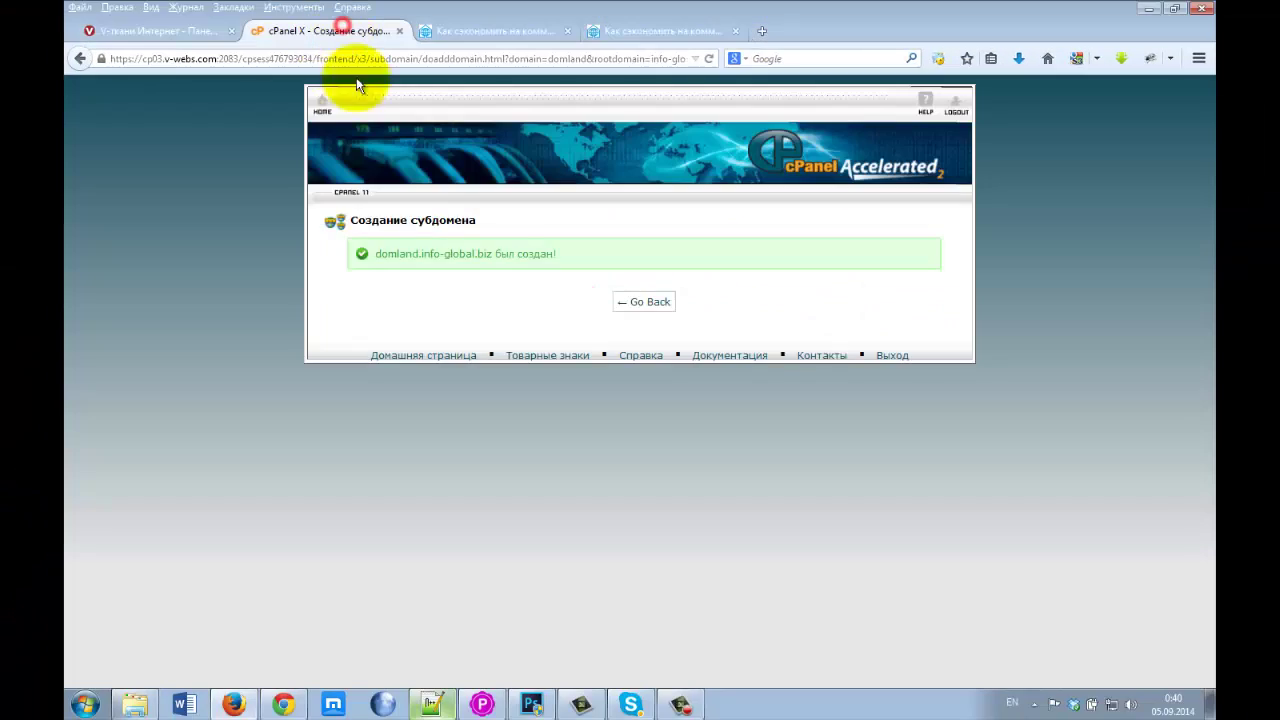
{"action": "left_click", "coordinate": [644, 305]}
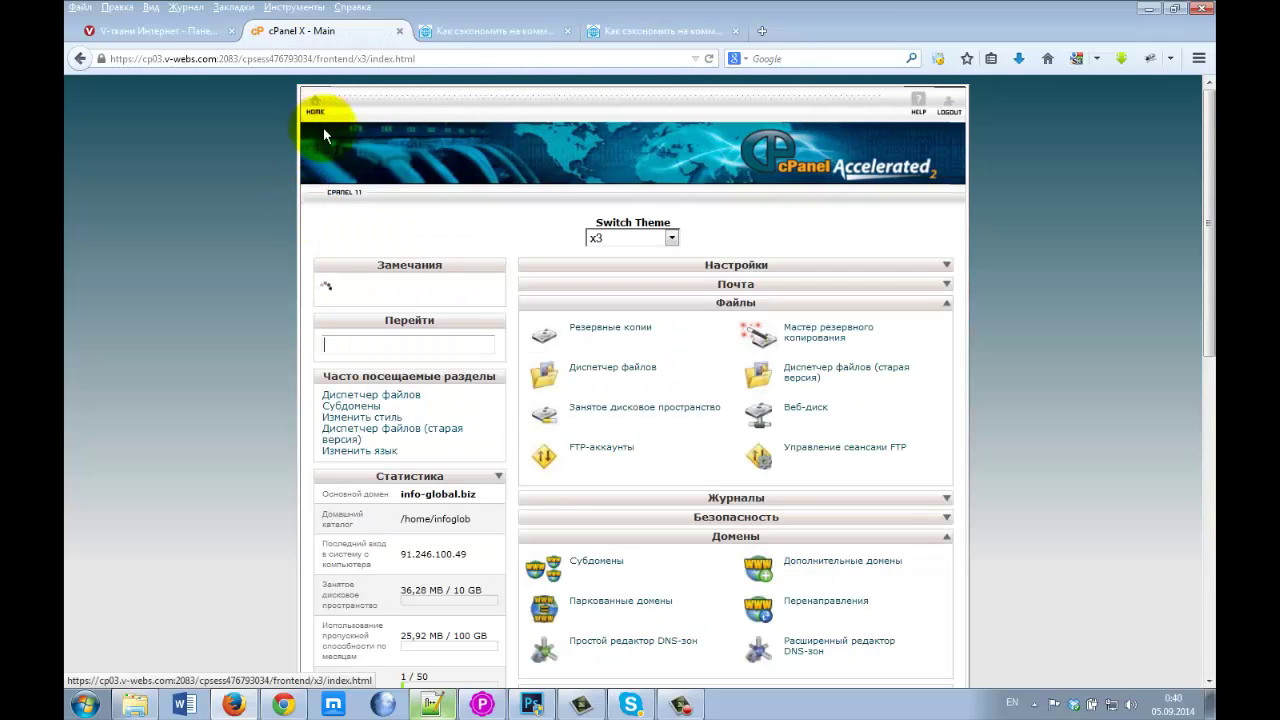
{"action": "left_click", "coordinate": [600, 371]}
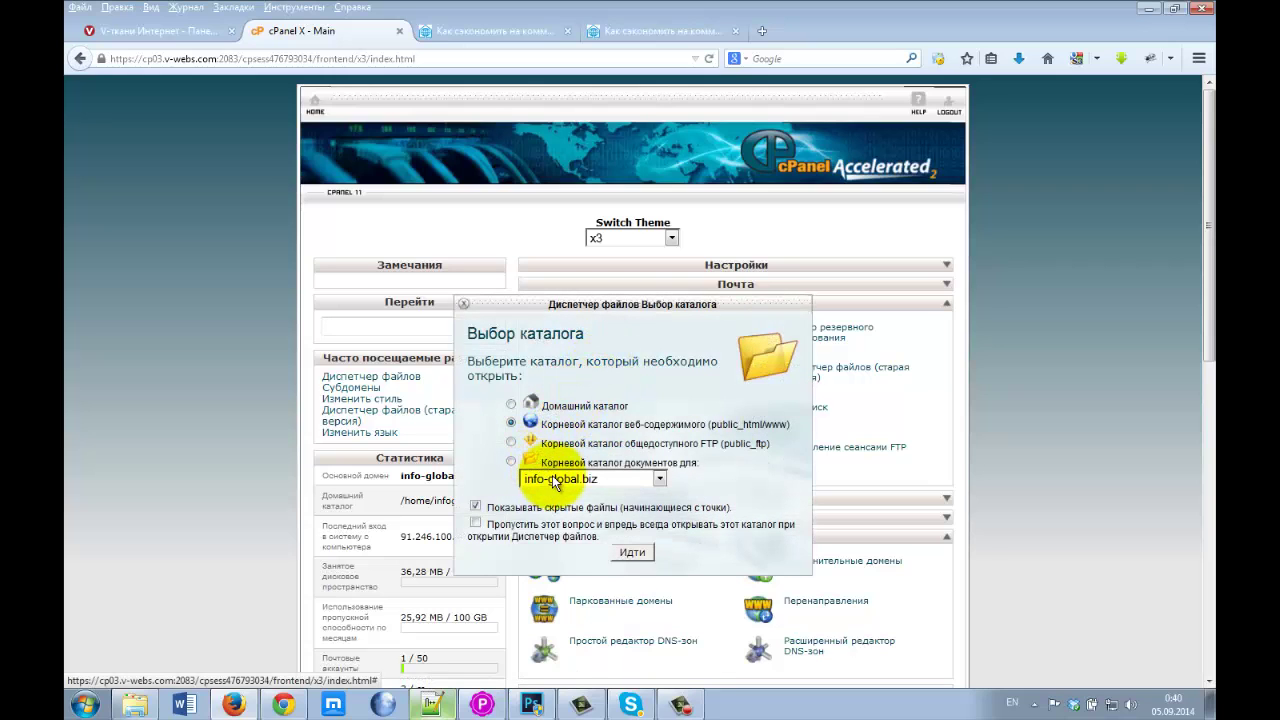
{"action": "left_click", "coordinate": [551, 481]}
{"action": "left_click", "coordinate": [575, 526]}
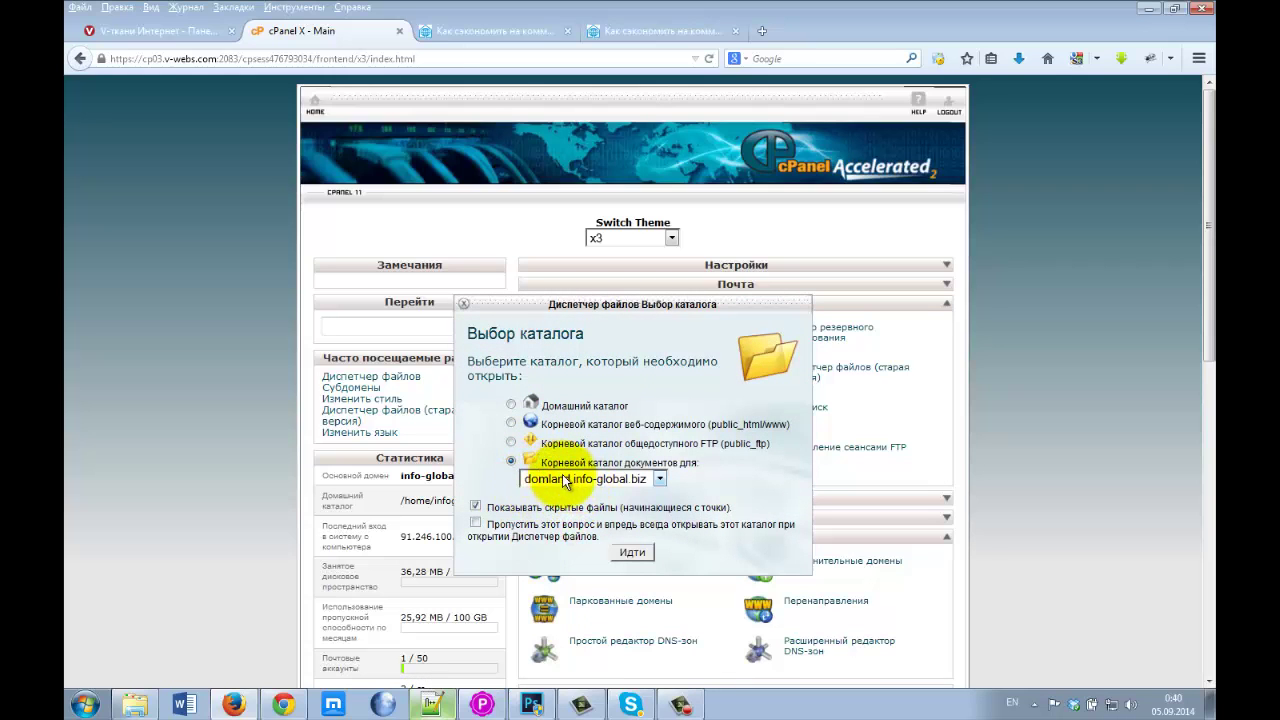
{"action": "left_click", "coordinate": [634, 553]}
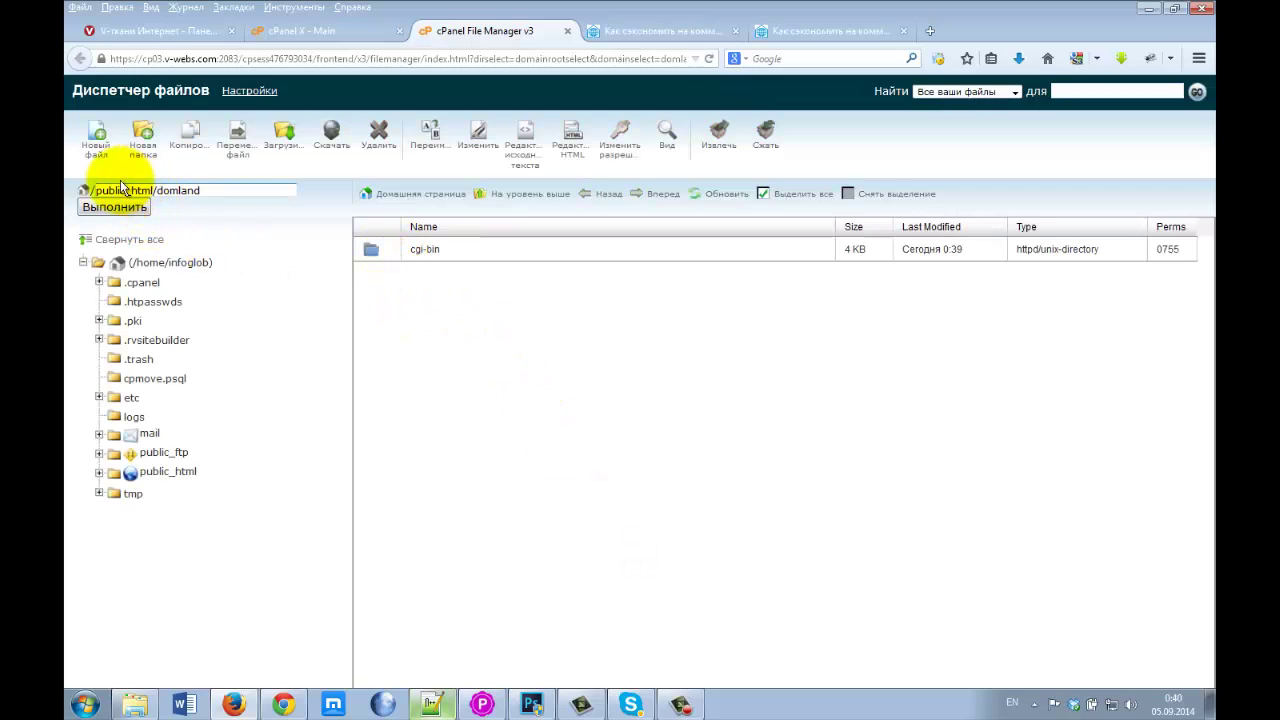
- Check the domland folder path, the example site at domland.megamoney.biz and the edited index.html, returning to the file manager
{"action": "left_click_drag", "start_coordinate": [157, 193], "coordinate": [204, 190]}
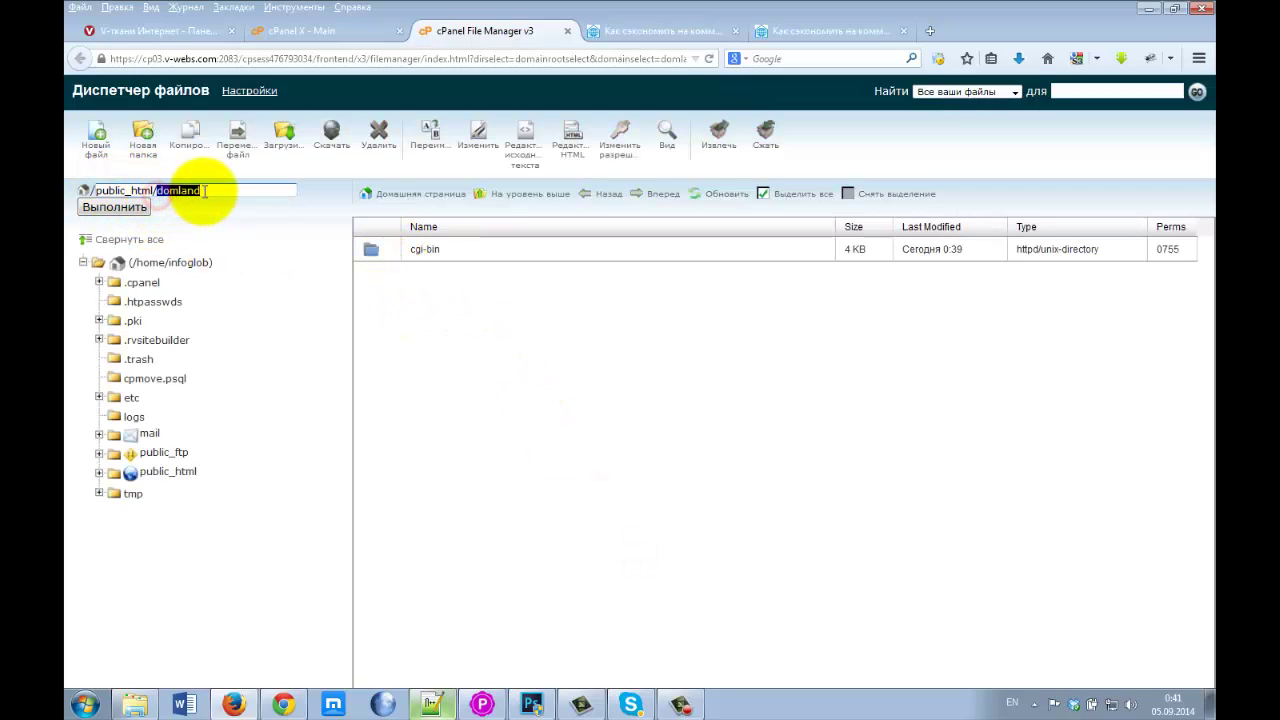
{"action": "left_click", "coordinate": [440, 297]}
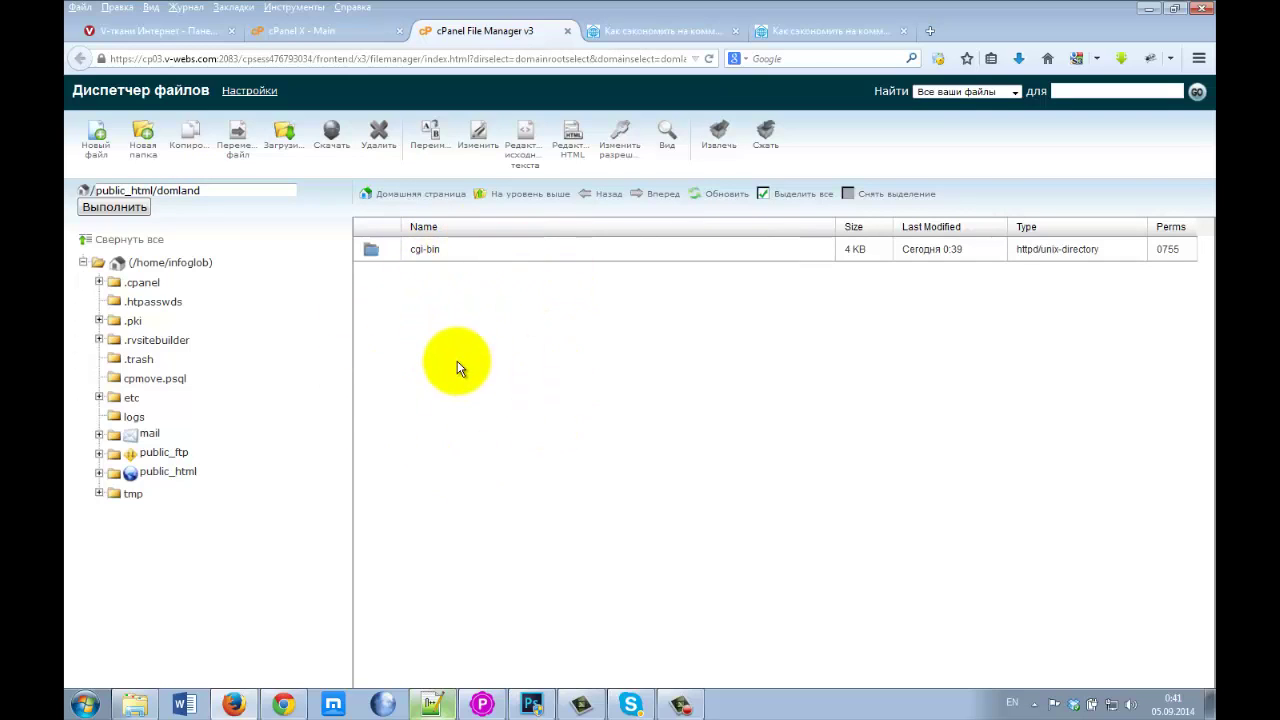
{"action": "left_click", "coordinate": [622, 36]}
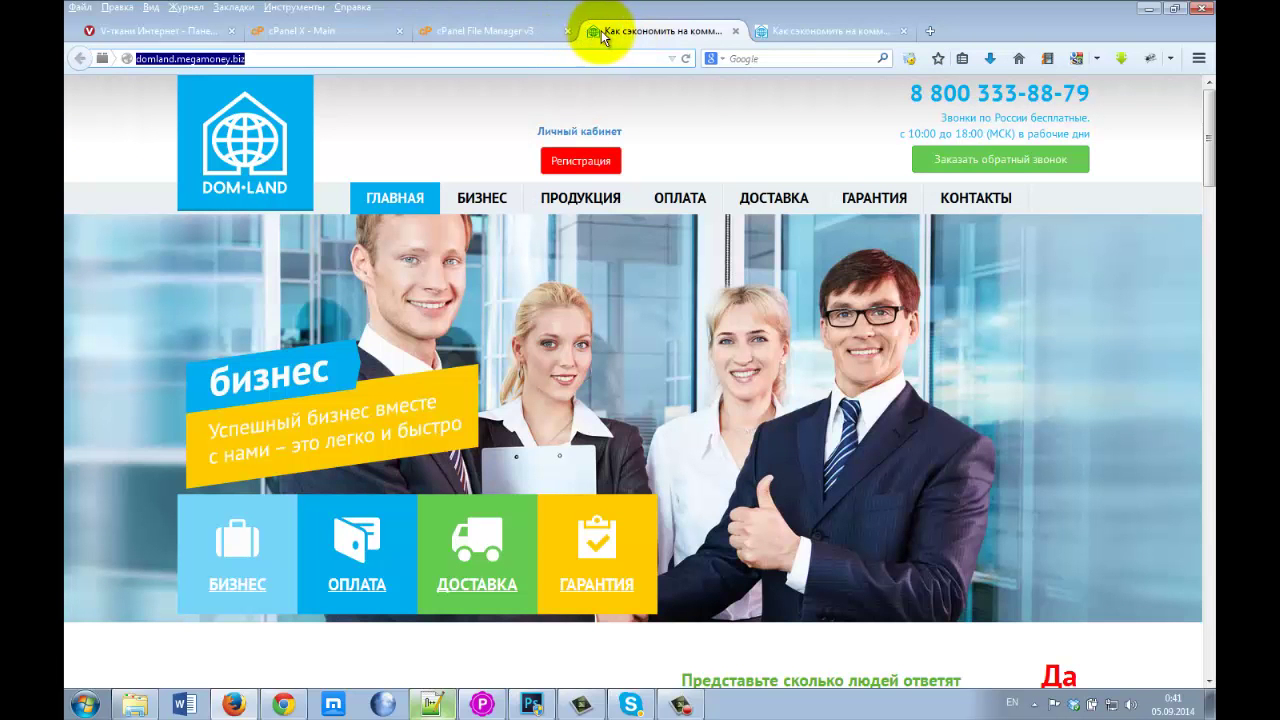
{"action": "left_click", "coordinate": [490, 30]}
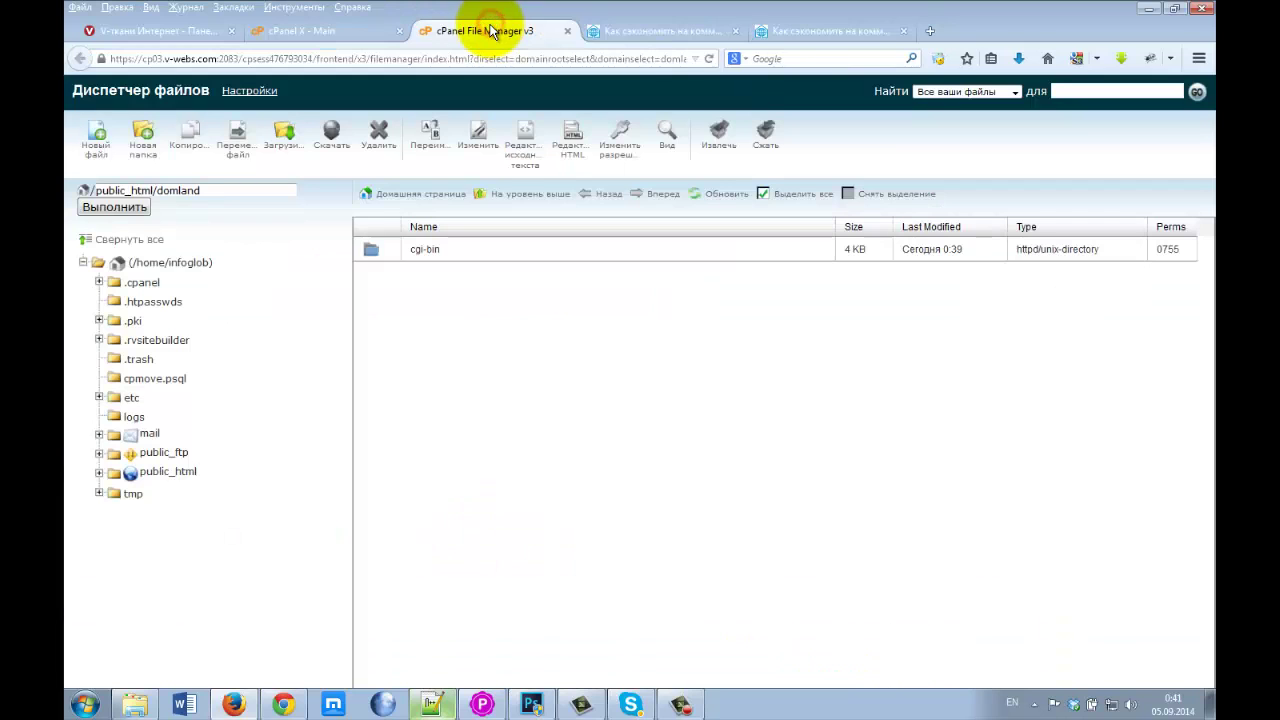
{"action": "left_click", "coordinate": [428, 703]}
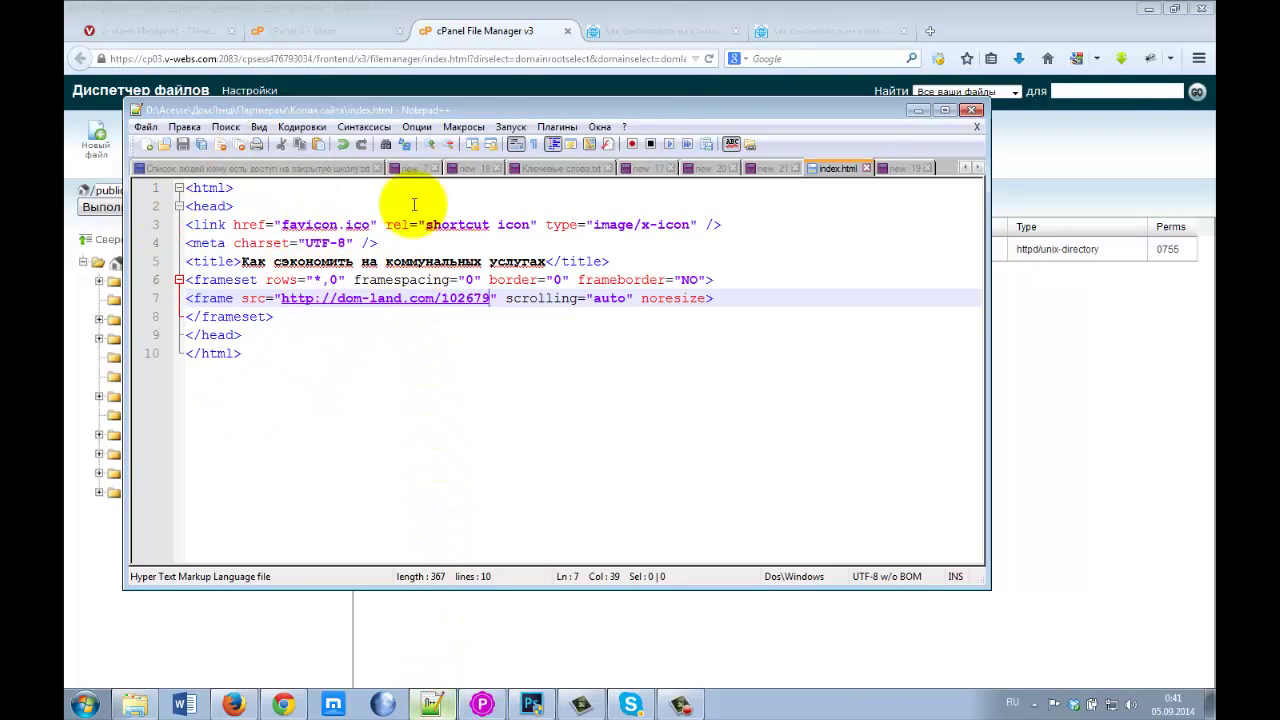
{"action": "left_click", "coordinate": [488, 31]}
{"action": "left_click", "coordinate": [411, 308]}
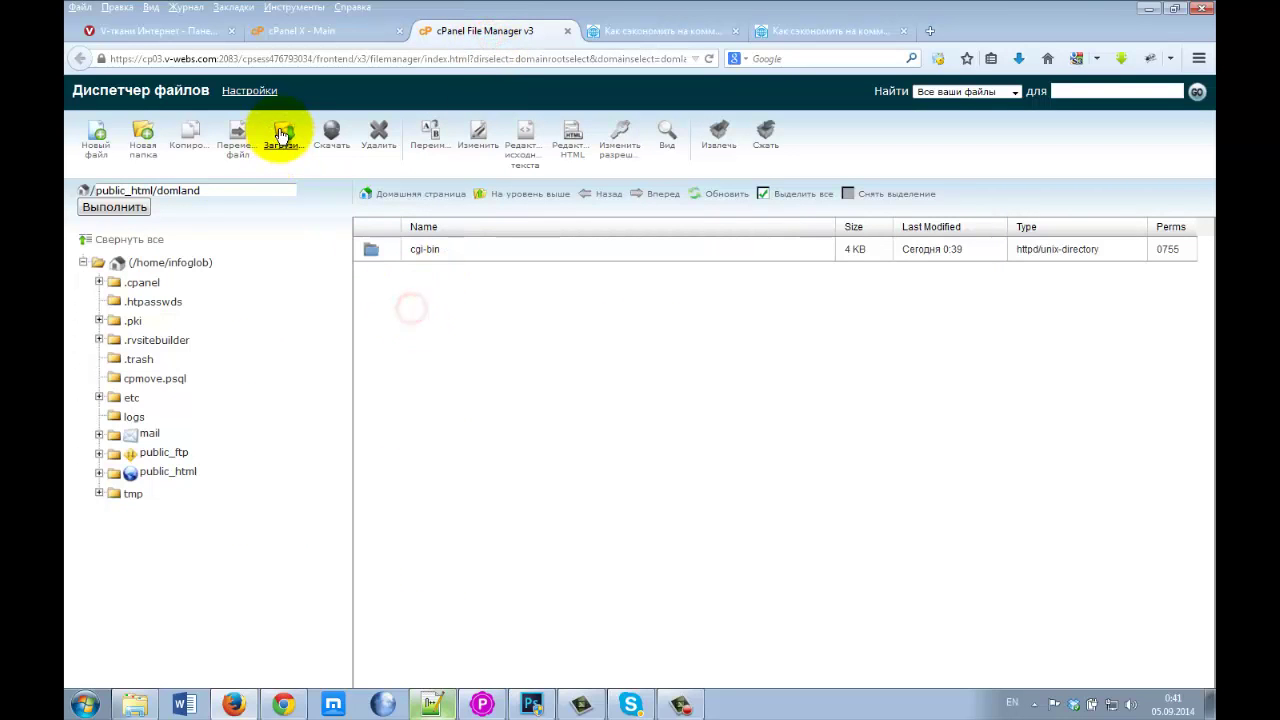
- Start a file upload into the domland folder and browse to Acesse > ДомЛэнд > Партнерам > Копия сайта on drive D
{"action": "left_click", "coordinate": [281, 134]}
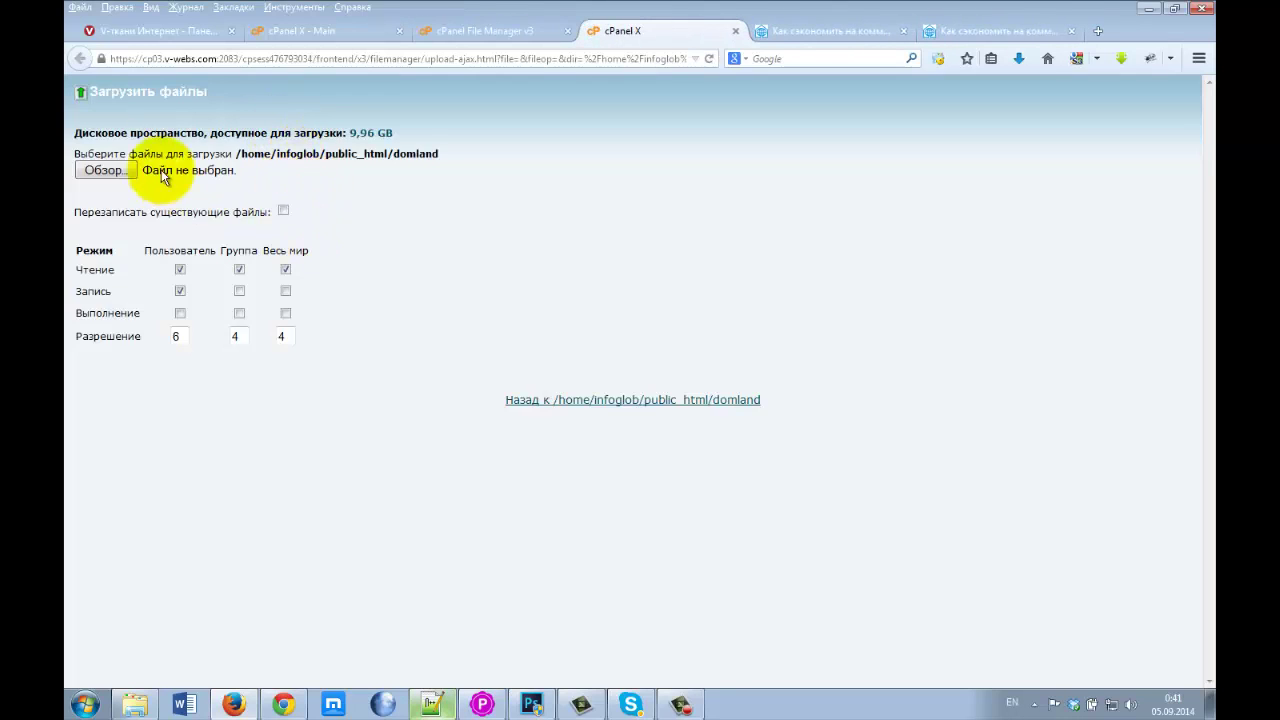
{"action": "left_click", "coordinate": [105, 172]}
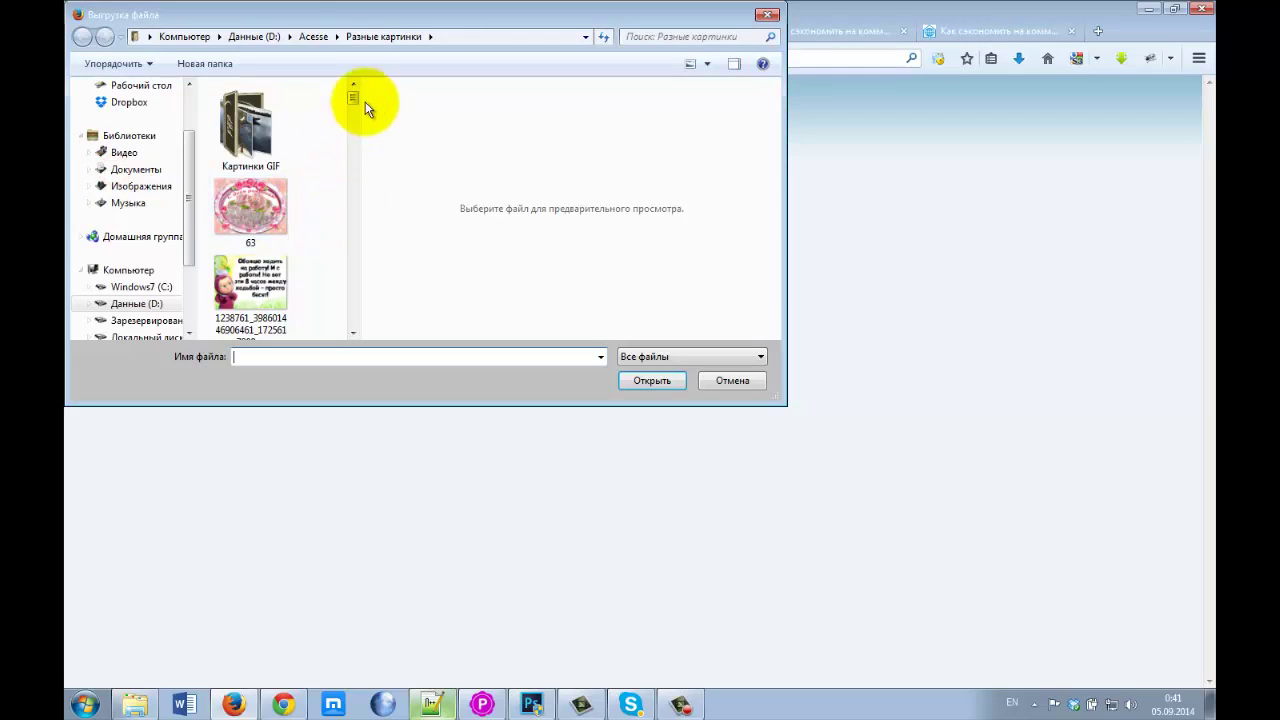
{"action": "left_click", "coordinate": [306, 36]}
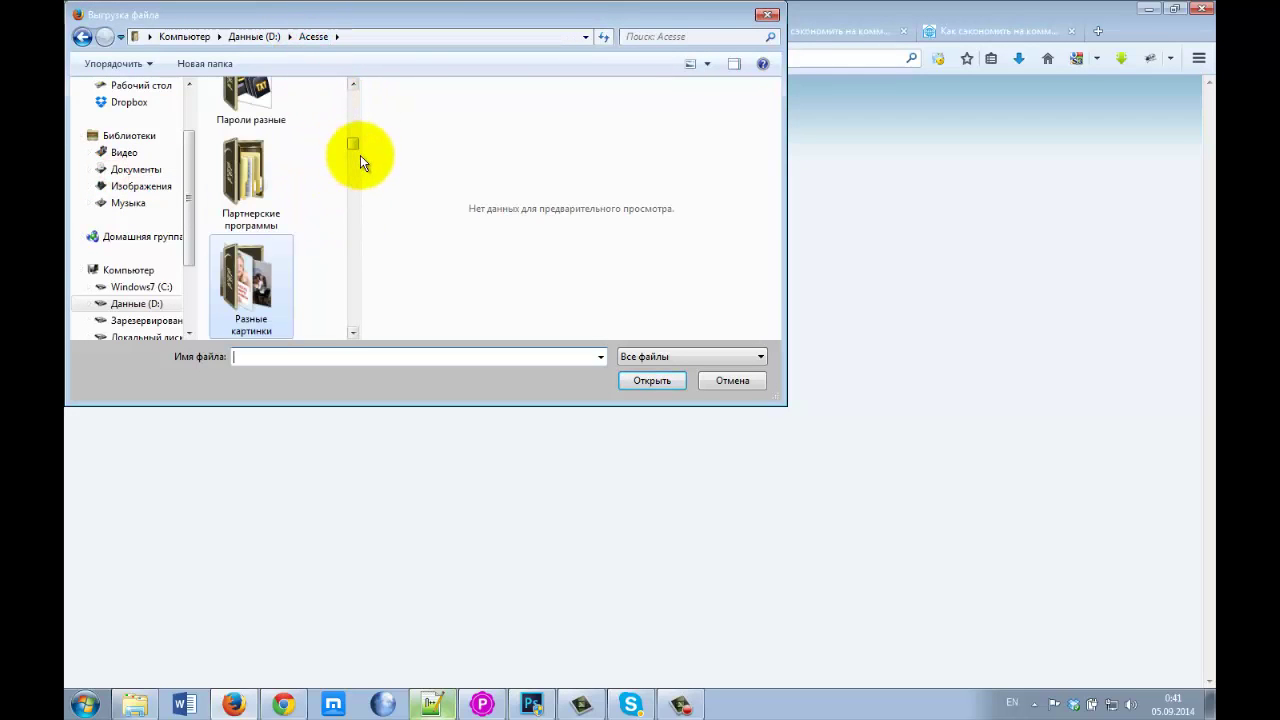
{"action": "left_click_drag", "start_coordinate": [357, 155], "coordinate": [663, 177]}
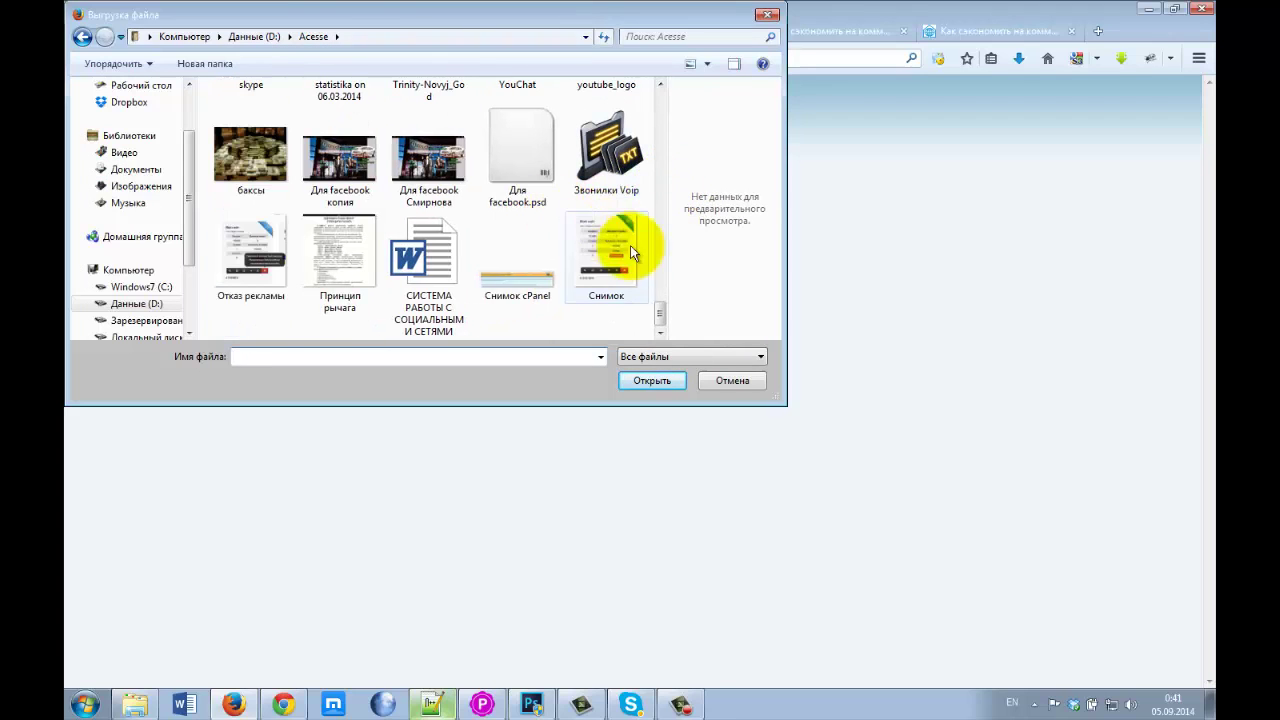
{"action": "left_click_drag", "start_coordinate": [663, 316], "coordinate": [680, 57]}
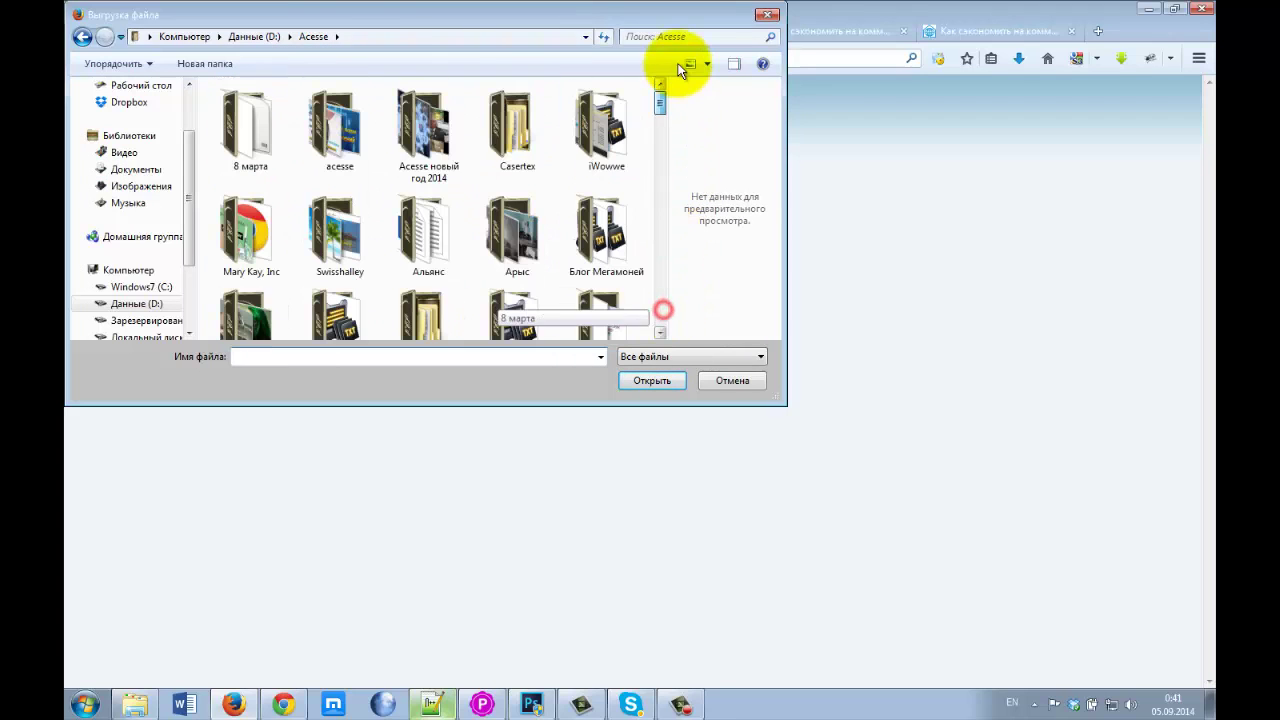
{"action": "left_click", "coordinate": [395, 242]}
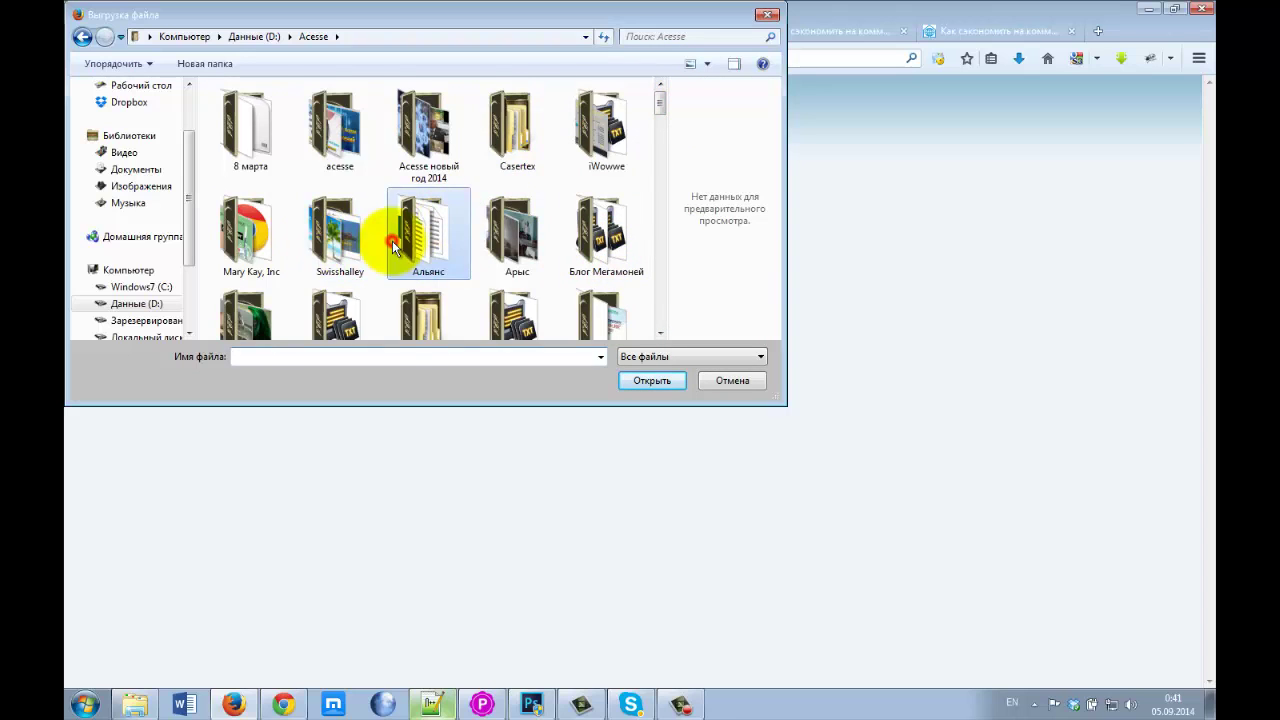
{"action": "scroll", "coordinate": [393, 248], "scroll_direction": "down", "scroll_amount": 1}
{"action": "double_click", "coordinate": [248, 200]}
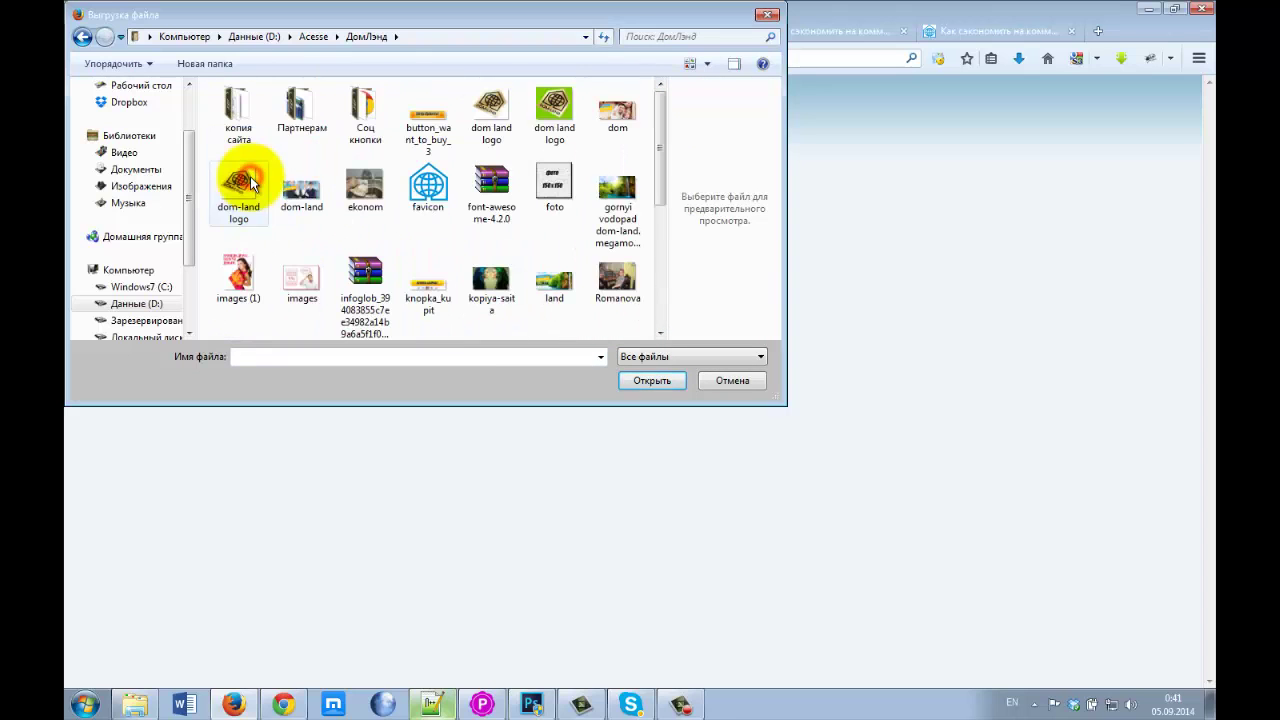
{"action": "double_click", "coordinate": [300, 107]}
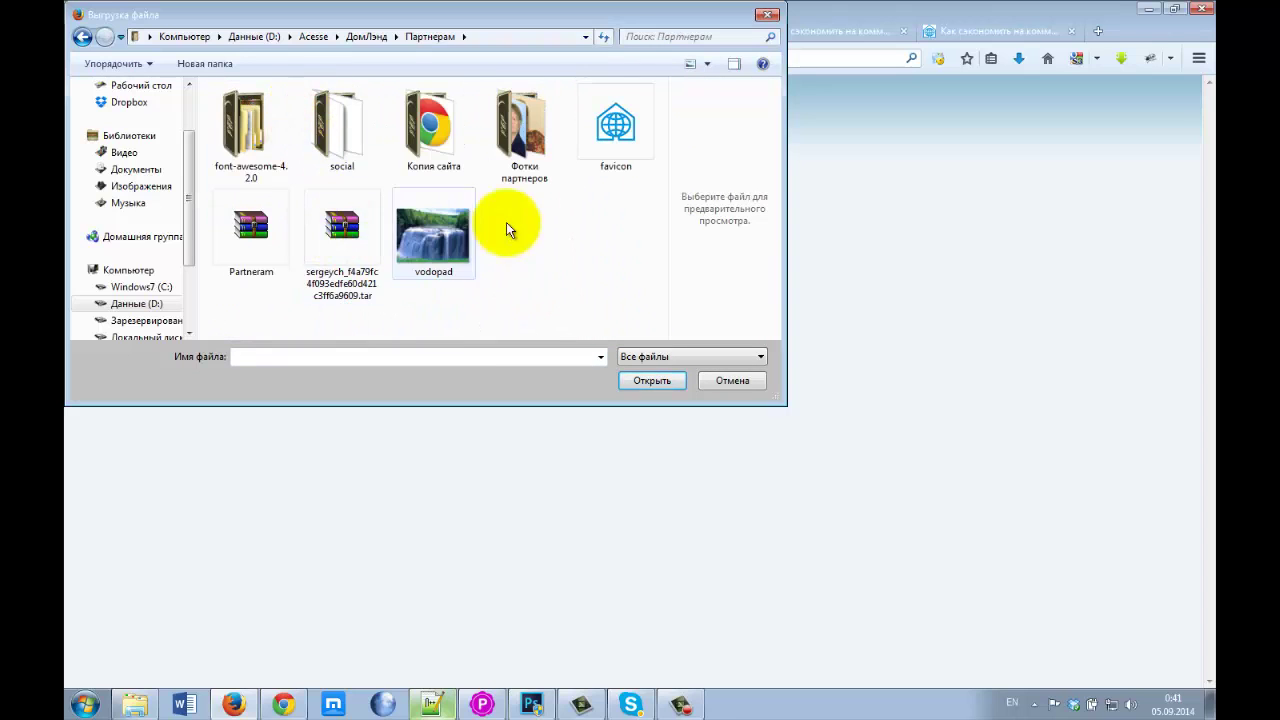
{"action": "double_click", "coordinate": [420, 125]}
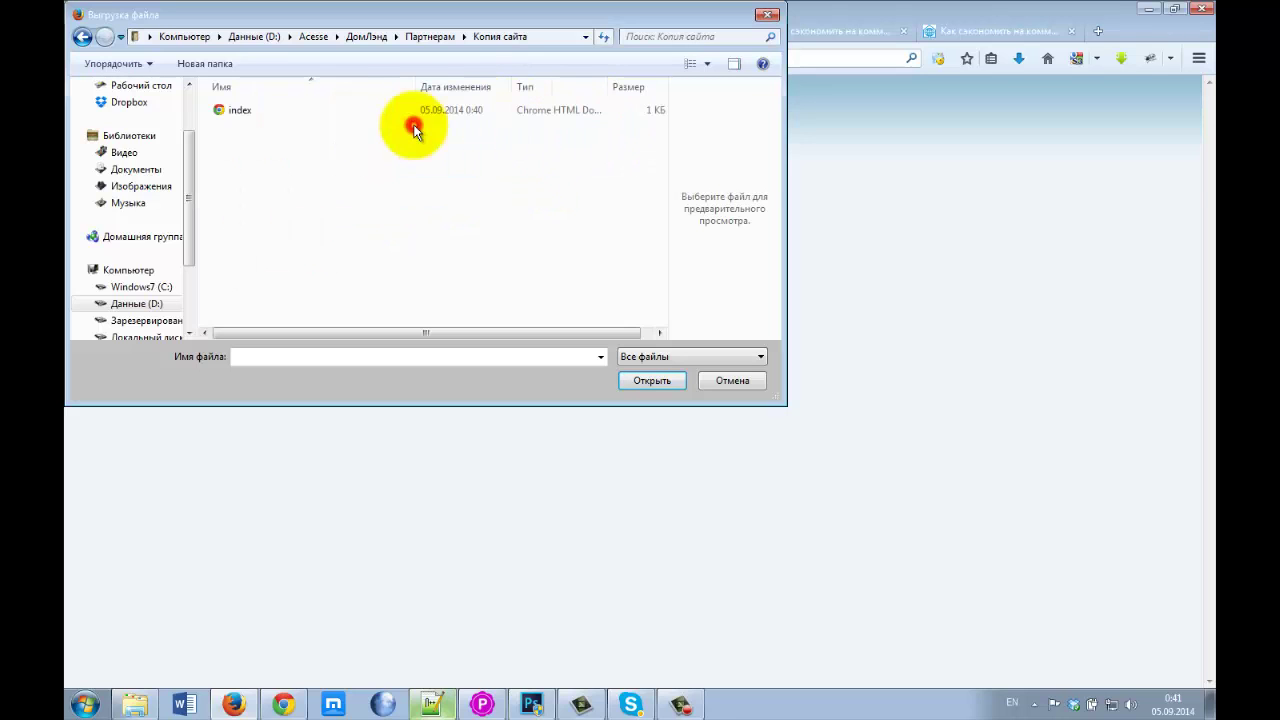
- Upload the index file and return to the /public_html/domland folder
{"action": "left_click", "coordinate": [249, 114]}
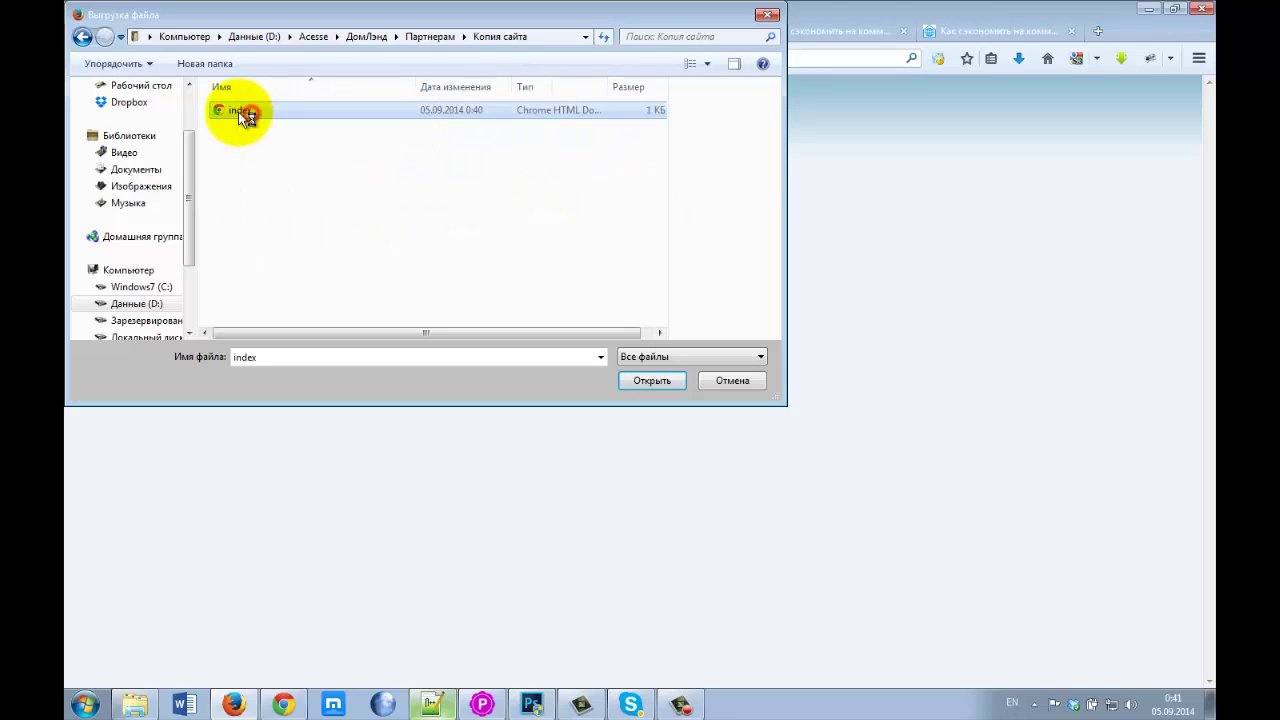
{"action": "left_click", "coordinate": [650, 381]}
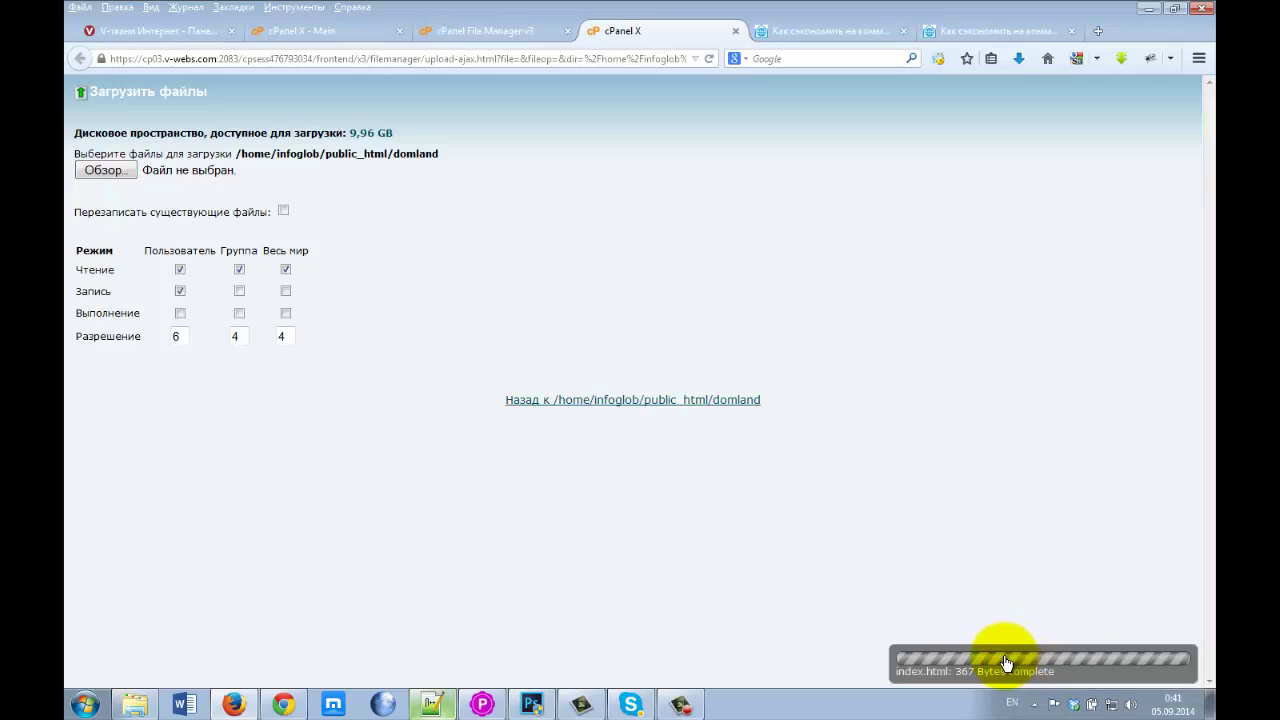
{"action": "left_click", "coordinate": [1006, 662]}
{"action": "left_click", "coordinate": [646, 400]}
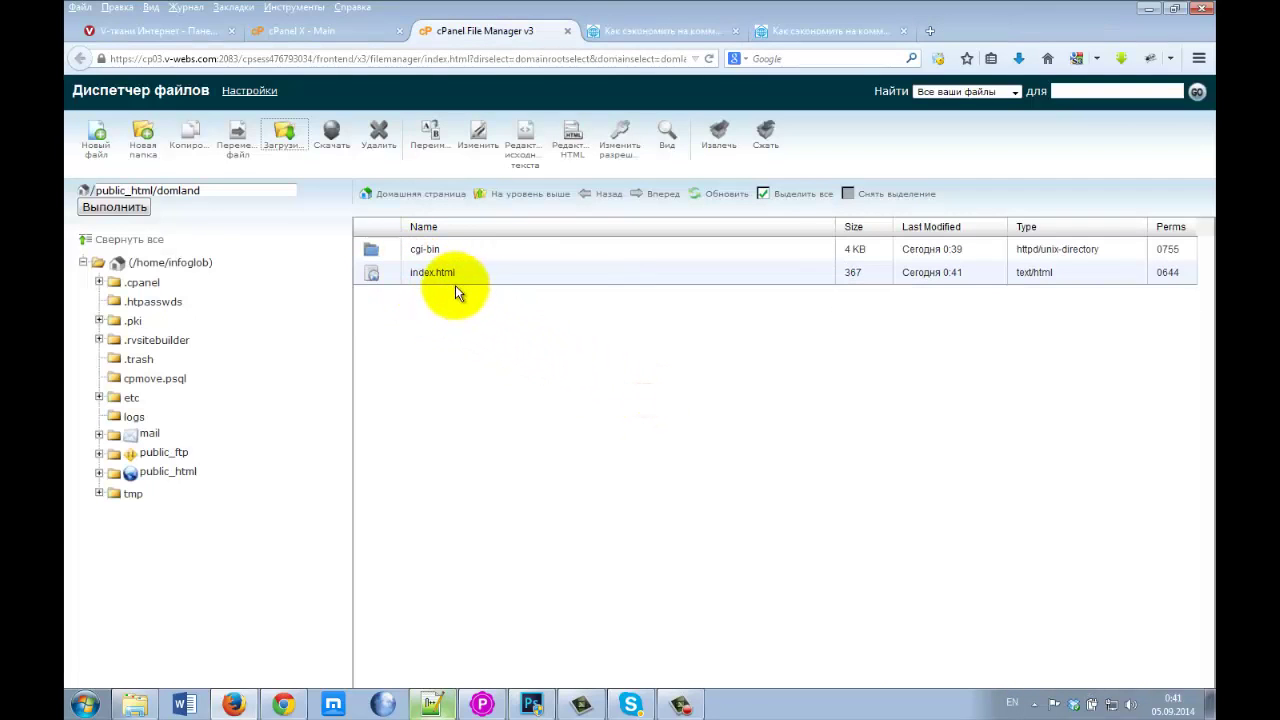
- Upload the favicon file from the Партнерам folder into /public_html/domland and return to the file manager
{"action": "left_click", "coordinate": [289, 146]}
{"action": "left_click", "coordinate": [110, 171]}
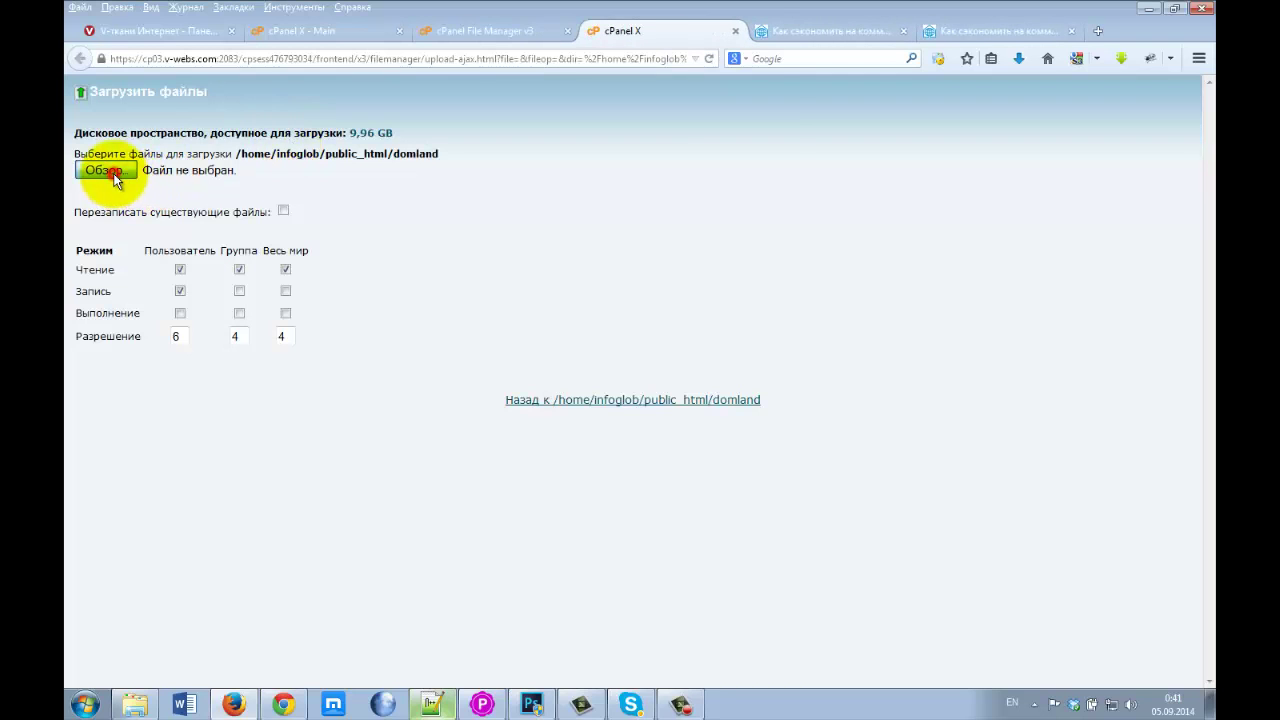
{"action": "left_click", "coordinate": [421, 40]}
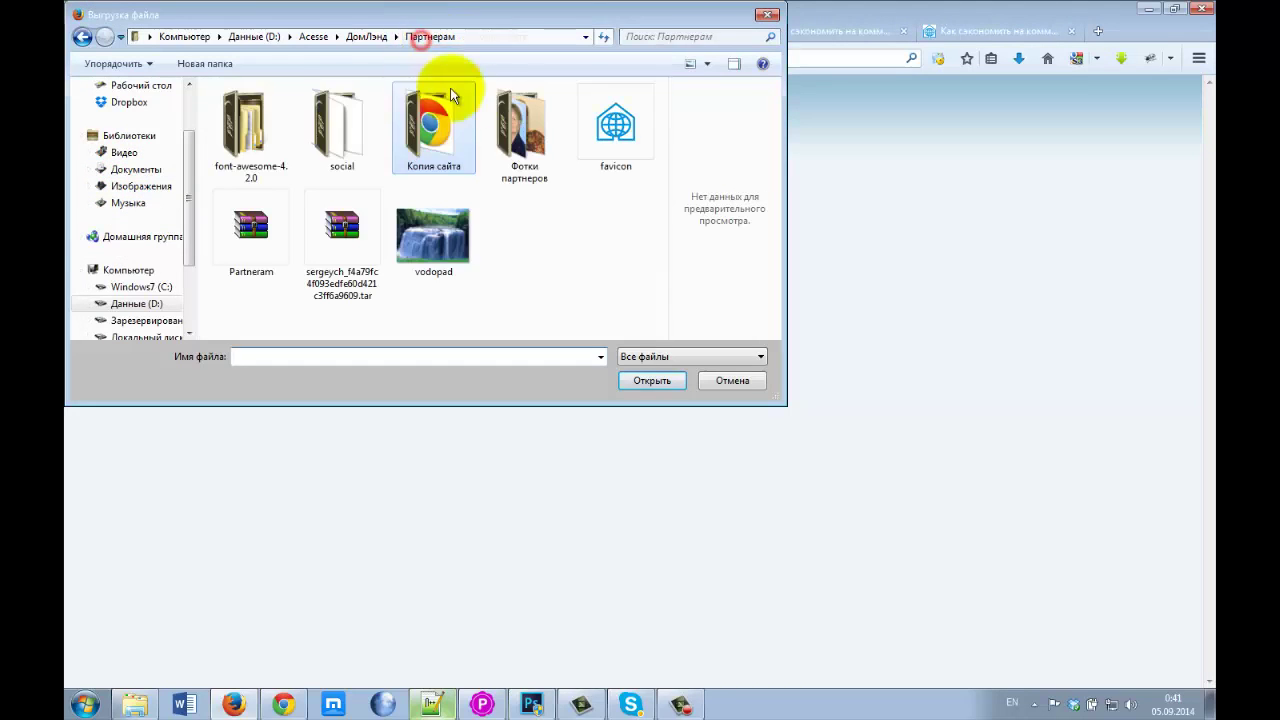
{"action": "left_click", "coordinate": [617, 130]}
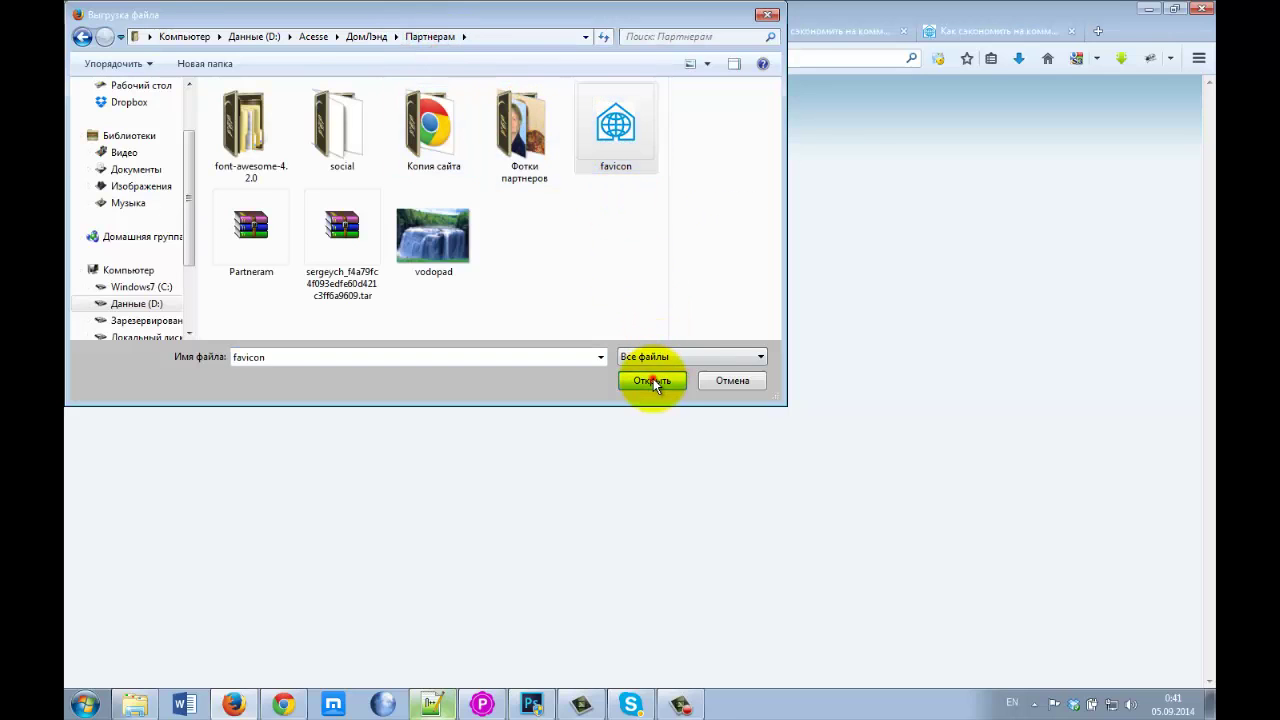
{"action": "left_click", "coordinate": [652, 380]}
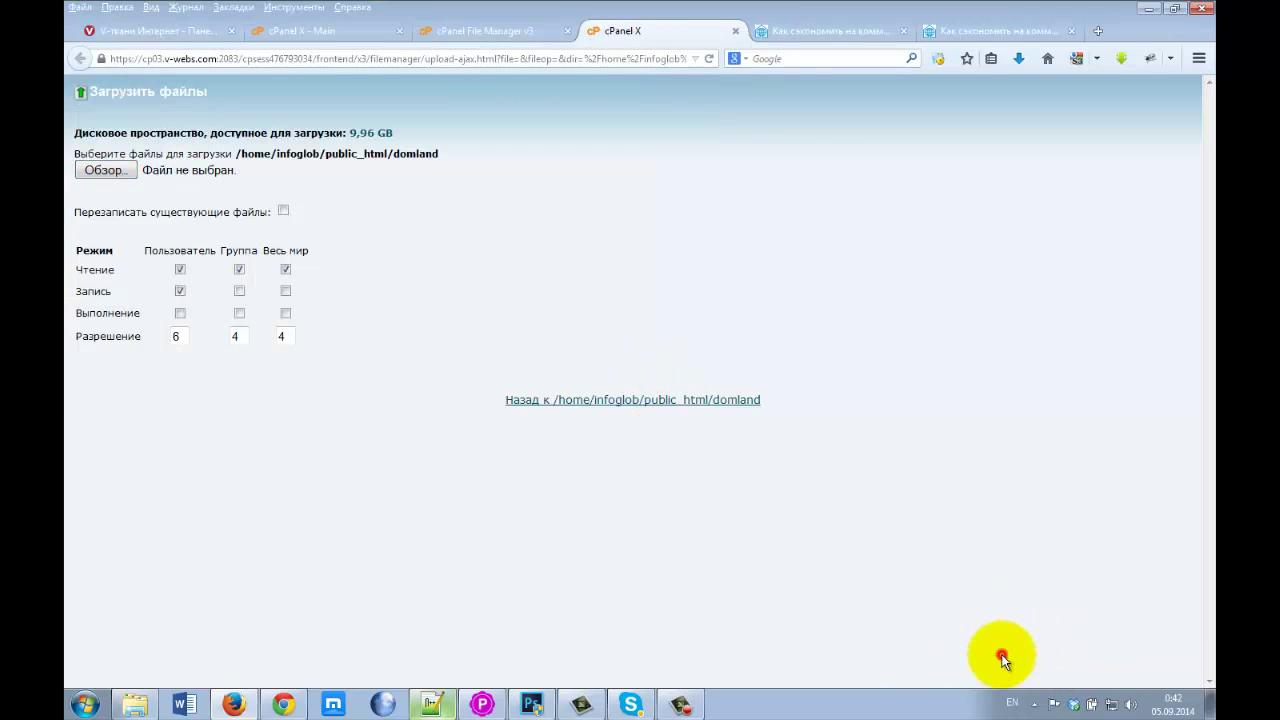
{"action": "left_click", "coordinate": [696, 399]}
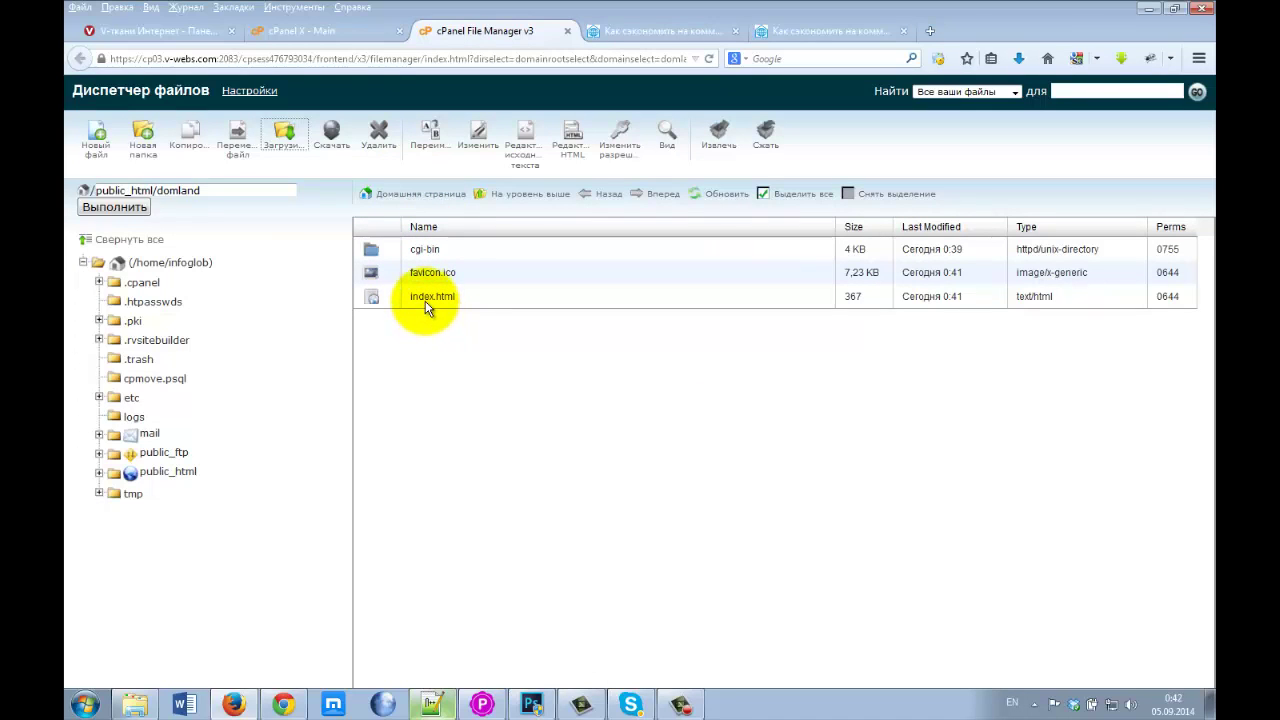
- Compare the domland folder name in the path with the example site's address, returning to the file manager
{"action": "left_click_drag", "start_coordinate": [201, 190], "coordinate": [163, 190]}
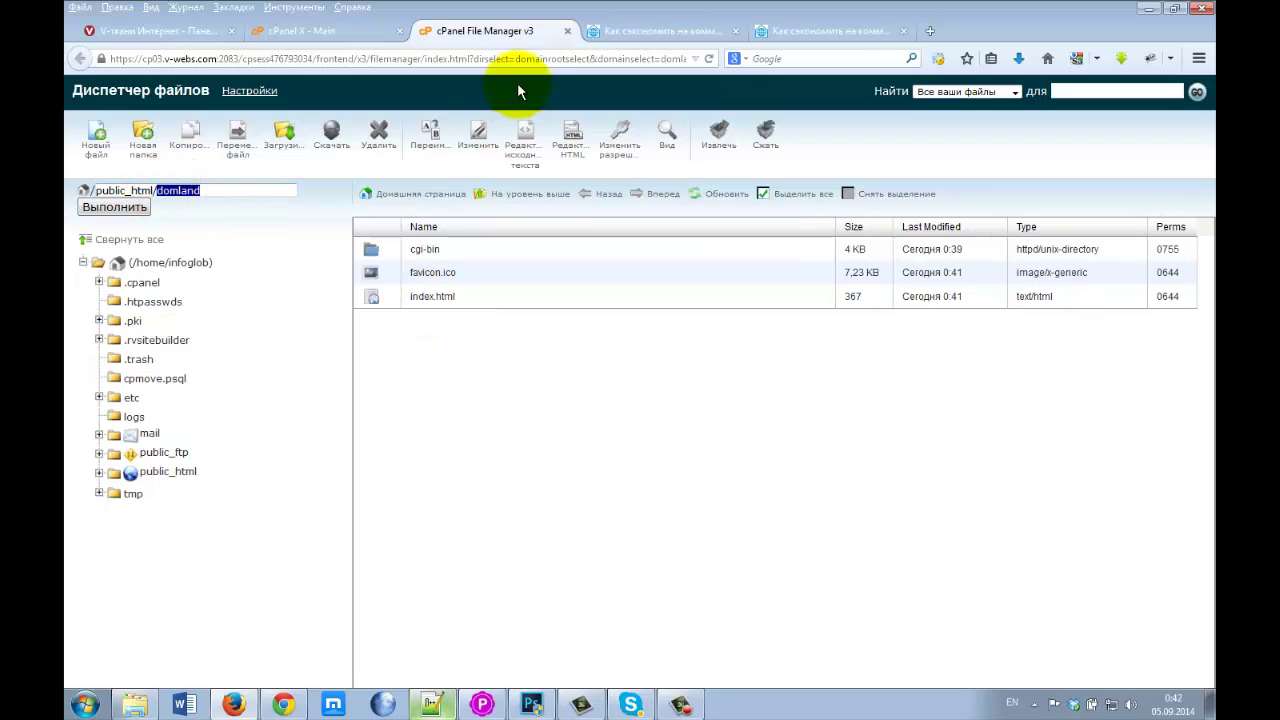
{"action": "left_click", "coordinate": [647, 32]}
{"action": "left_click", "coordinate": [258, 62]}
{"action": "left_click_drag", "start_coordinate": [258, 62], "coordinate": [115, 60]}
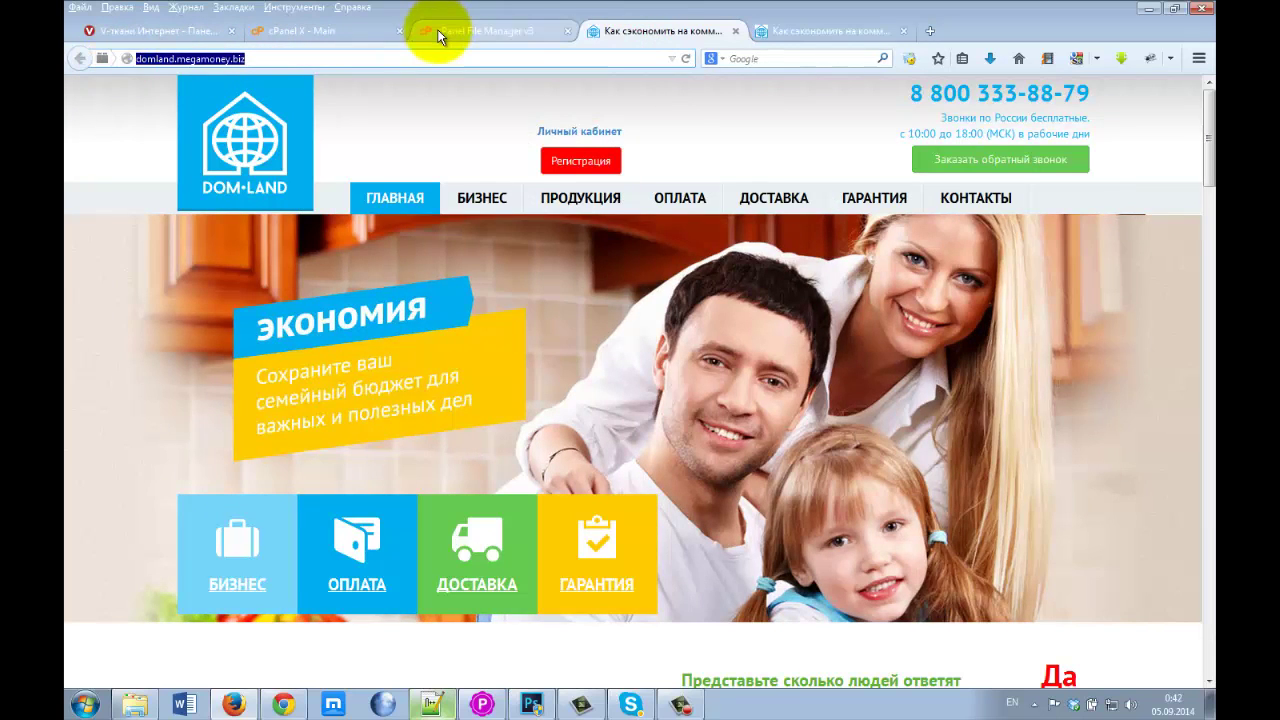
{"action": "left_click", "coordinate": [438, 36]}
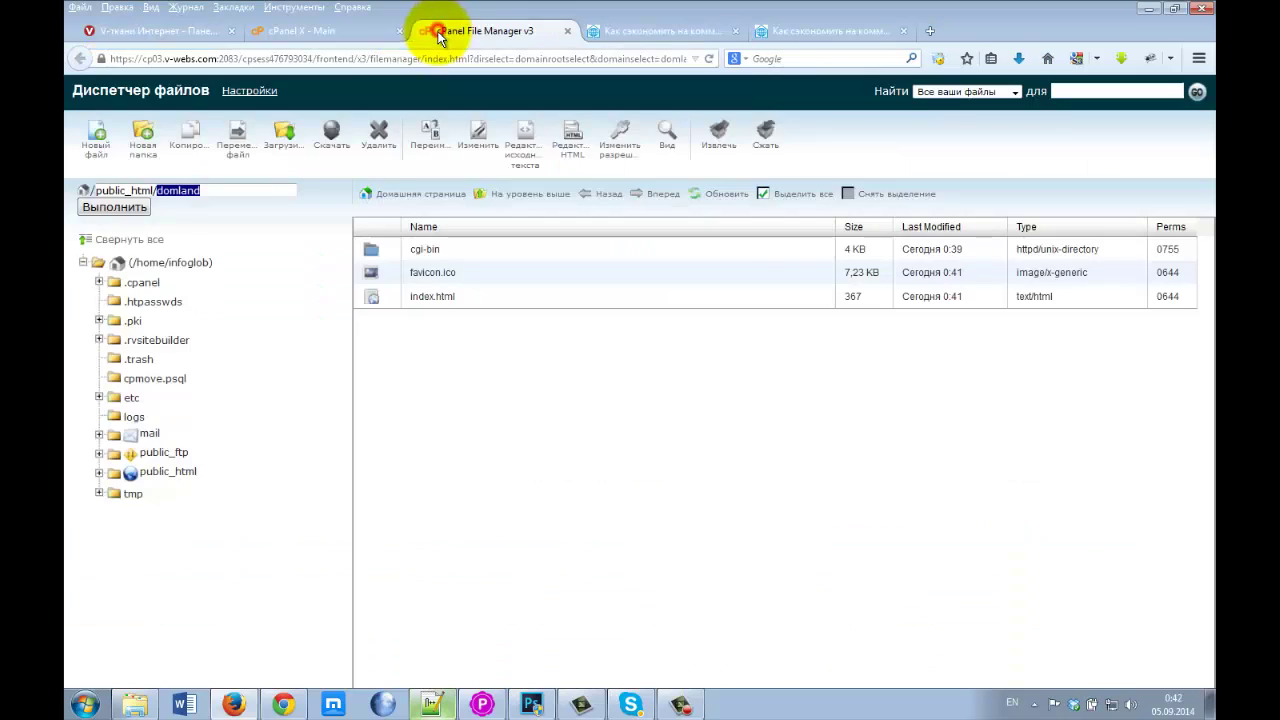
- Open the products and services list in the V-Webs client area, show its original text and copy the info-global.biz link
{"action": "left_click", "coordinate": [340, 37]}
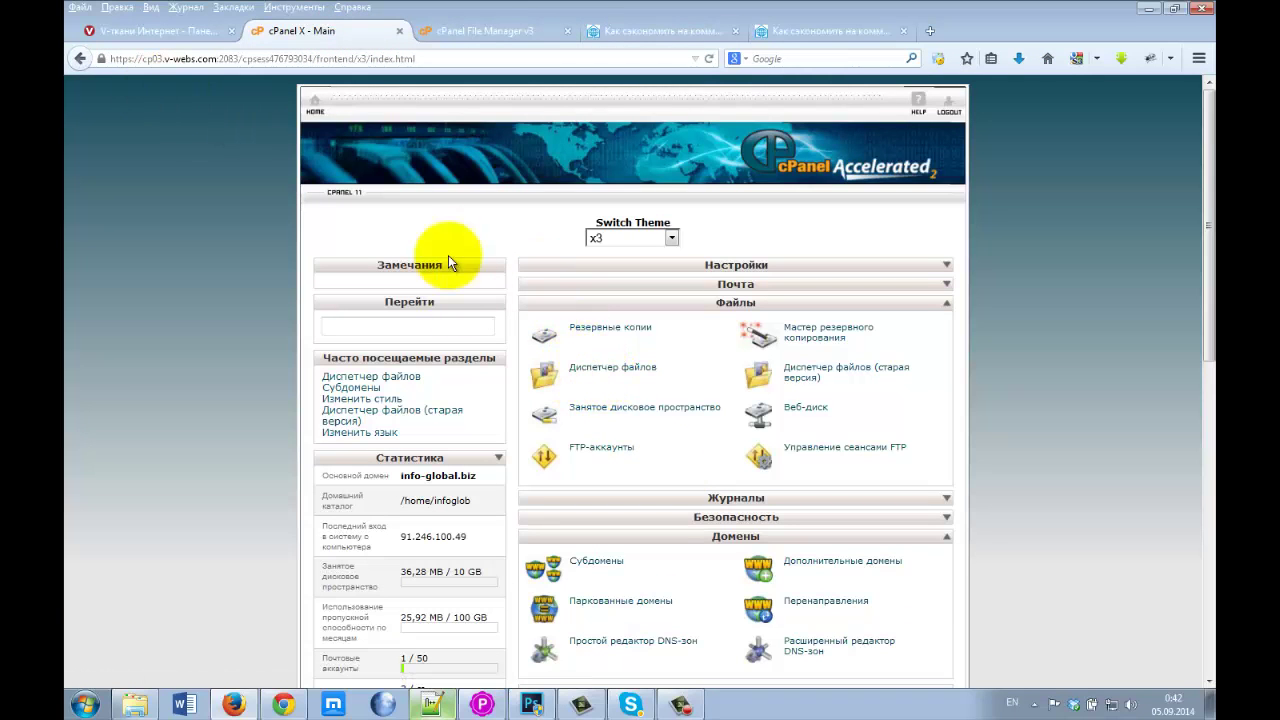
{"action": "left_click", "coordinate": [150, 31]}
{"action": "key", "text": "alt+Left"}
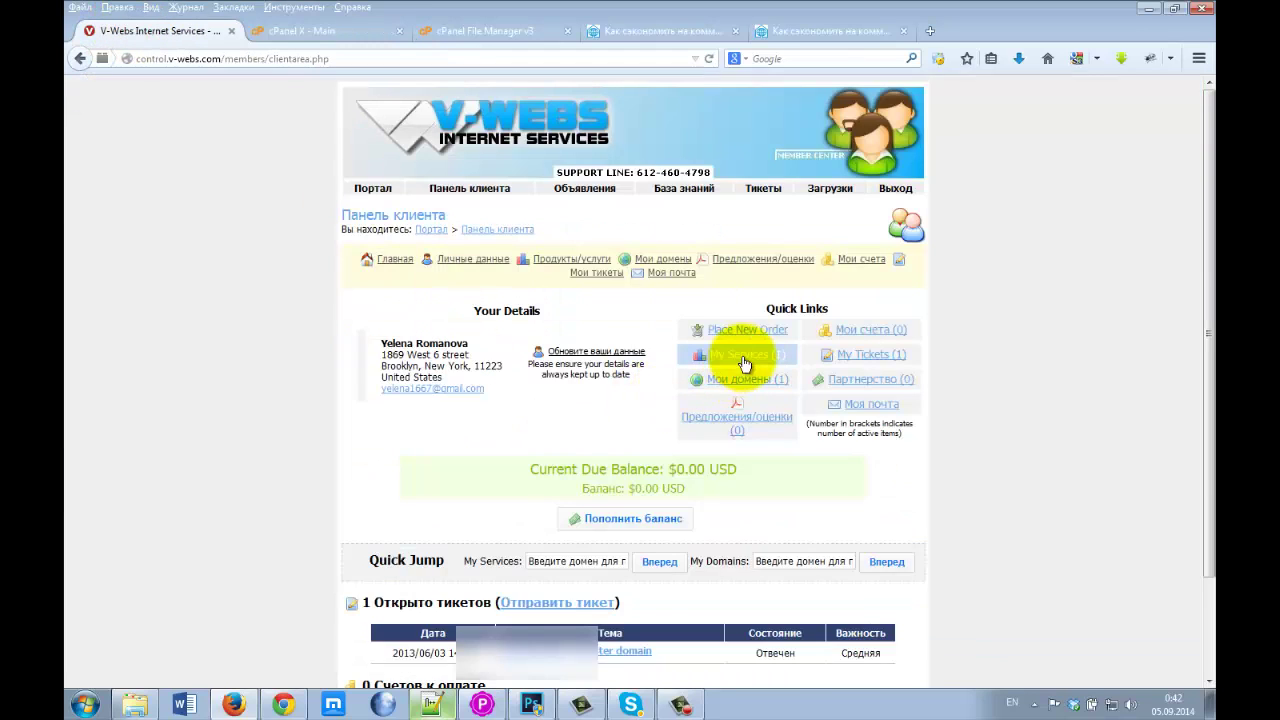
{"action": "left_click", "coordinate": [740, 400]}
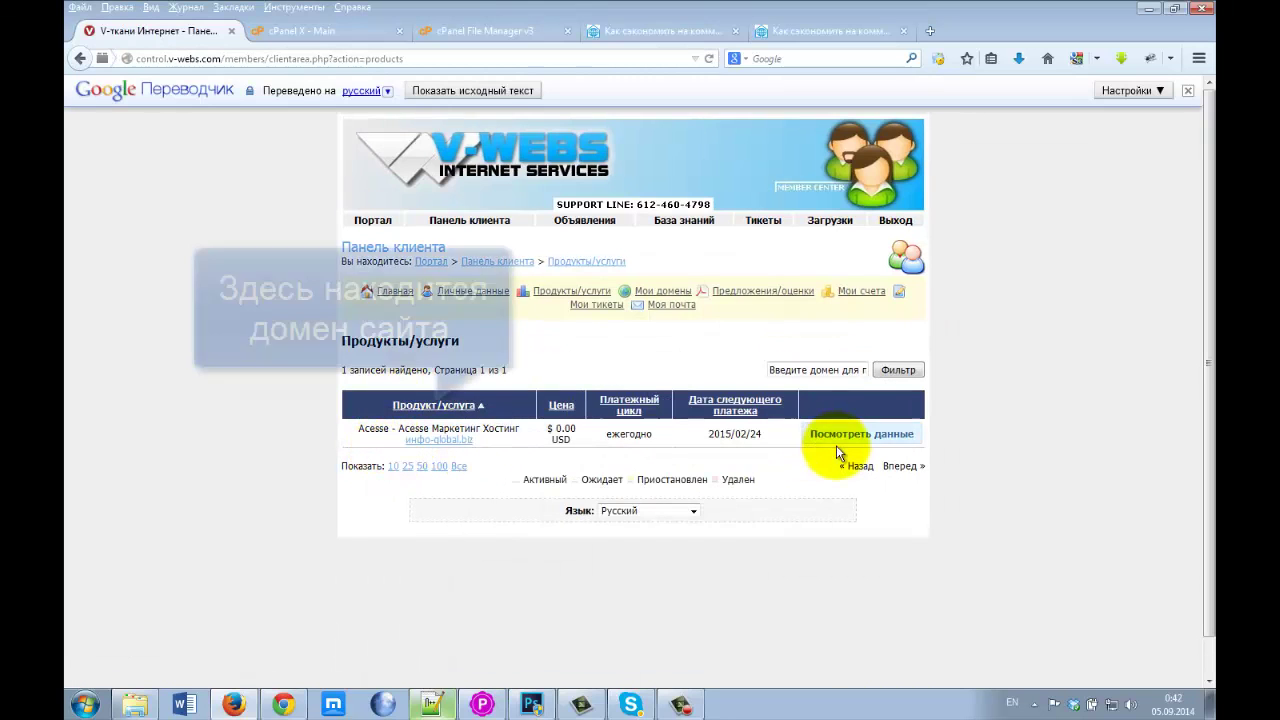
{"action": "left_click", "coordinate": [443, 90]}
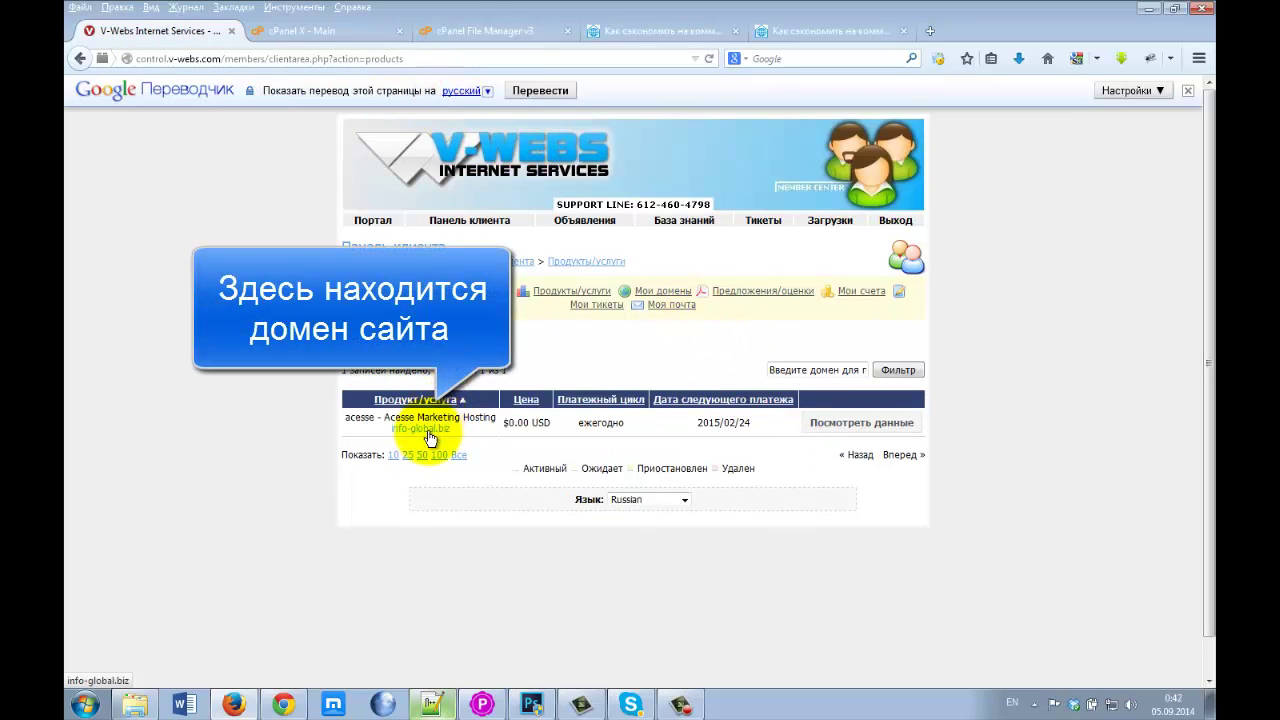
{"action": "right_click", "coordinate": [427, 437]}
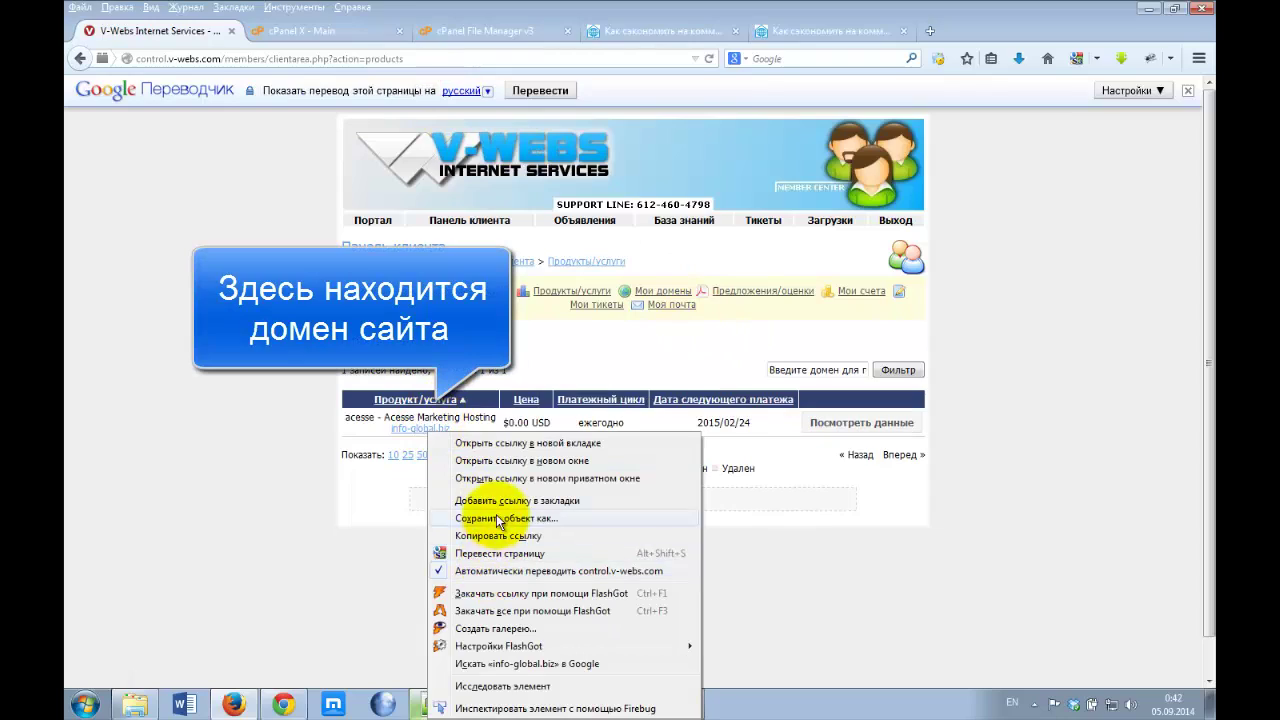
{"action": "left_click", "coordinate": [490, 536]}
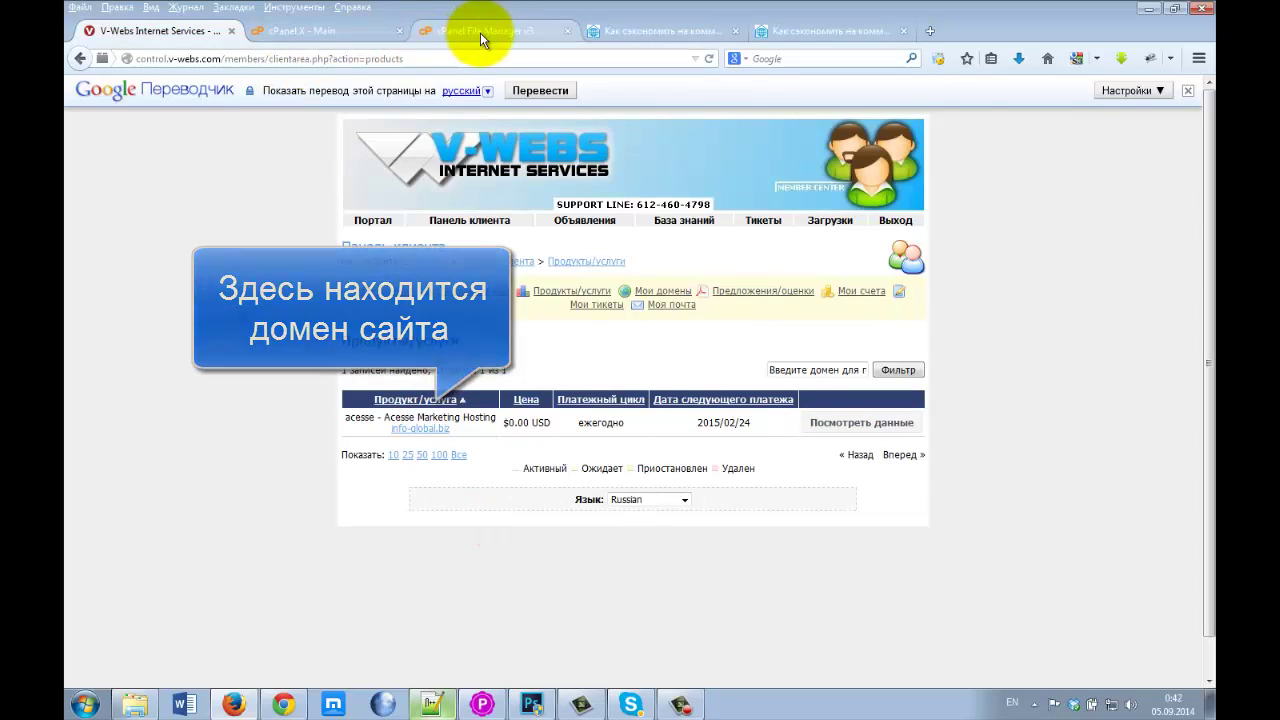
{"action": "left_click", "coordinate": [613, 28]}
{"action": "left_click", "coordinate": [181, 59]}
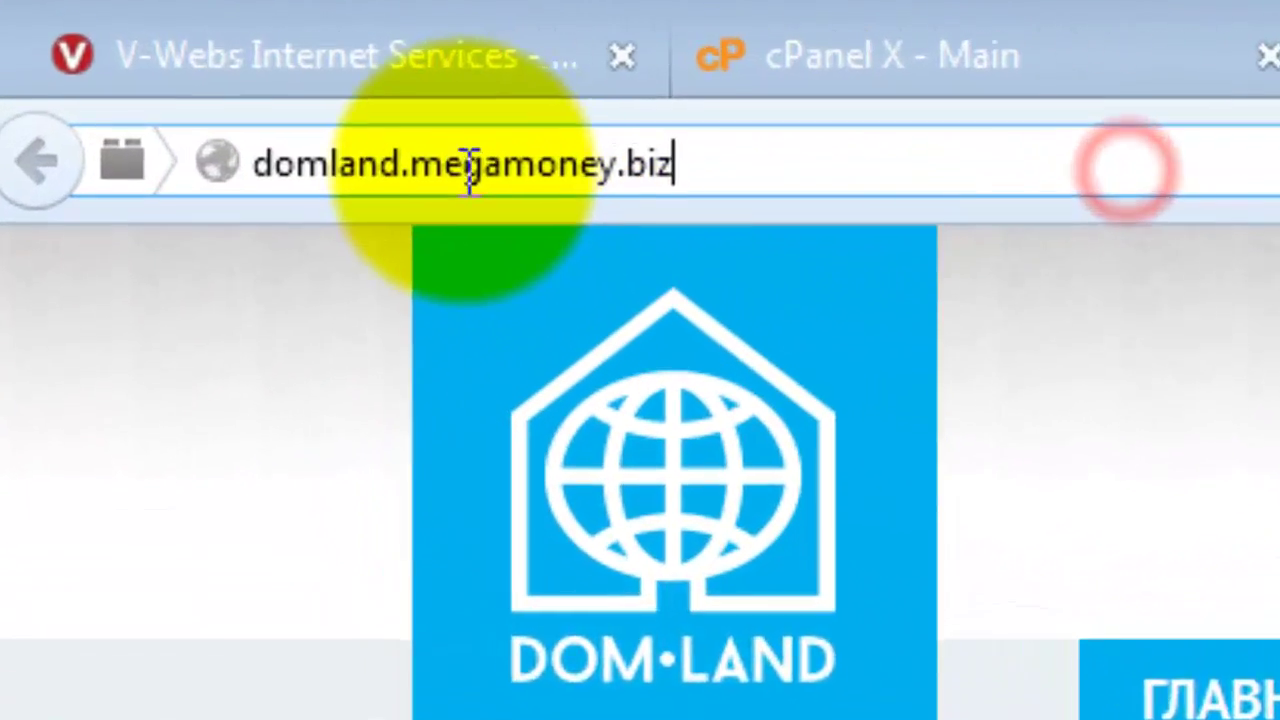
{"action": "left_click_drag", "start_coordinate": [460, 185], "coordinate": [833, 185]}
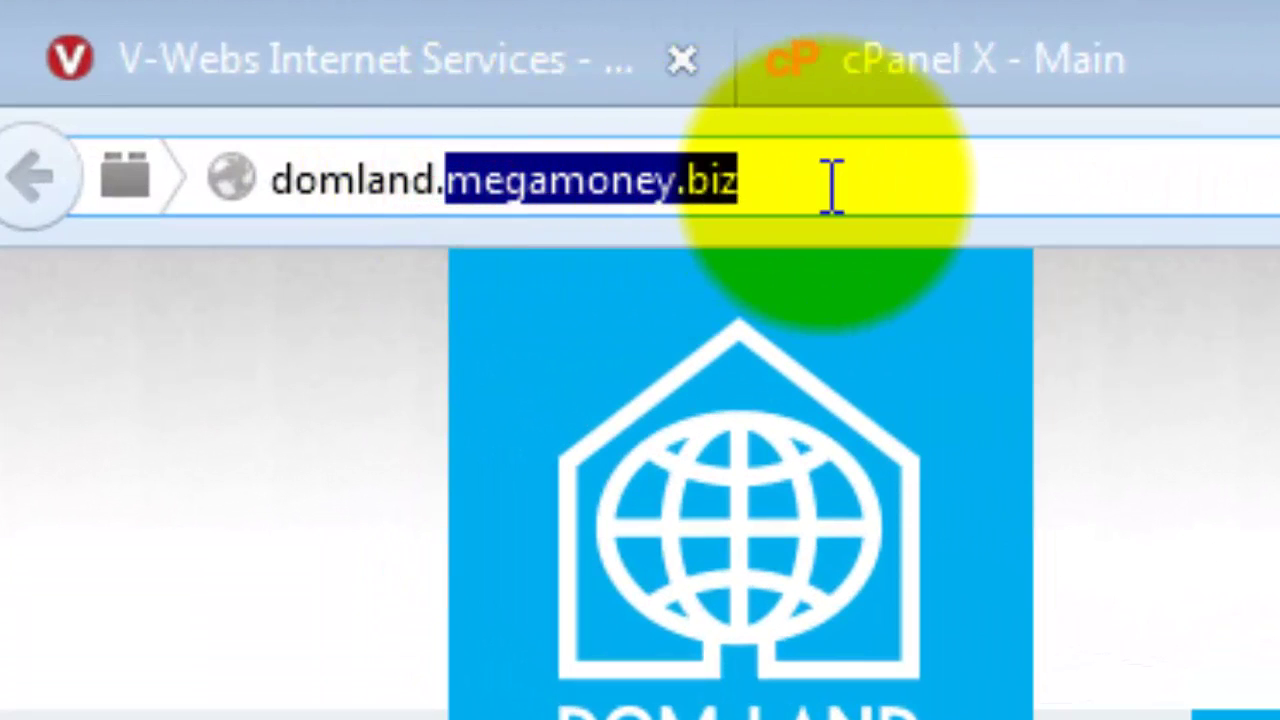
{"action": "key", "text": "BackSpace"}
{"action": "type", "text": "http://info-global.biz/"}
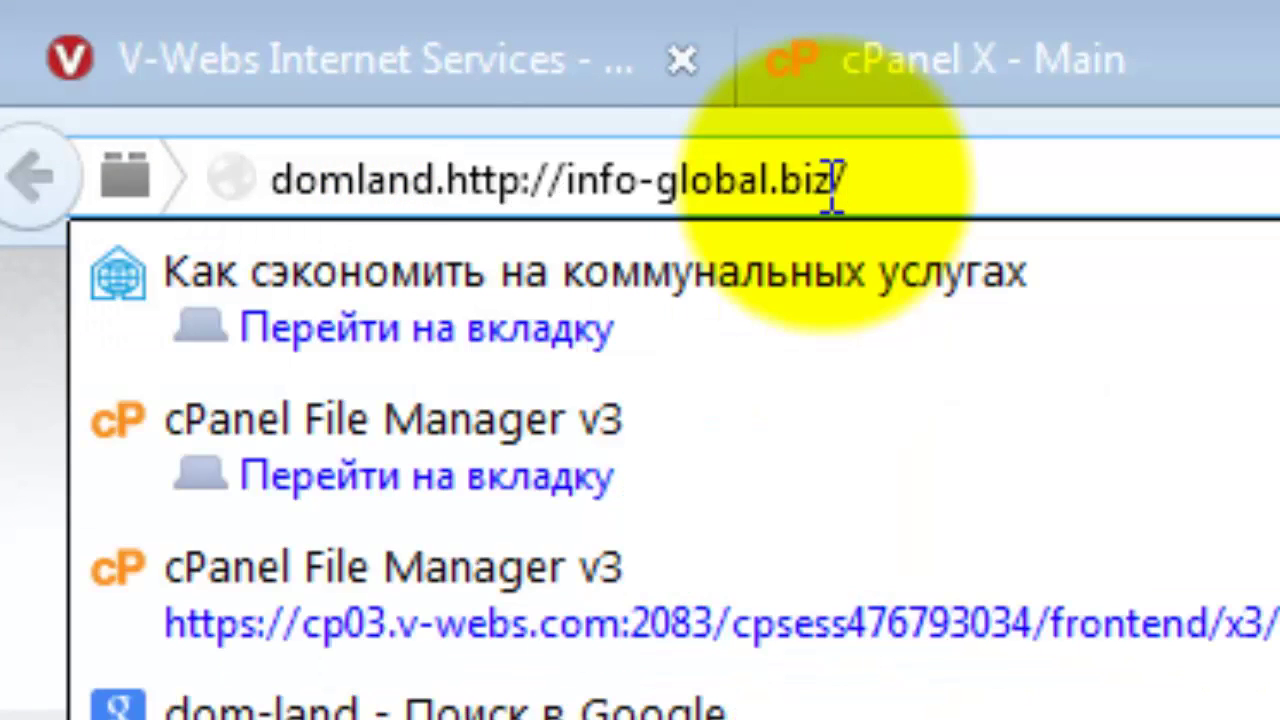
{"action": "key", "text": "Escape"}
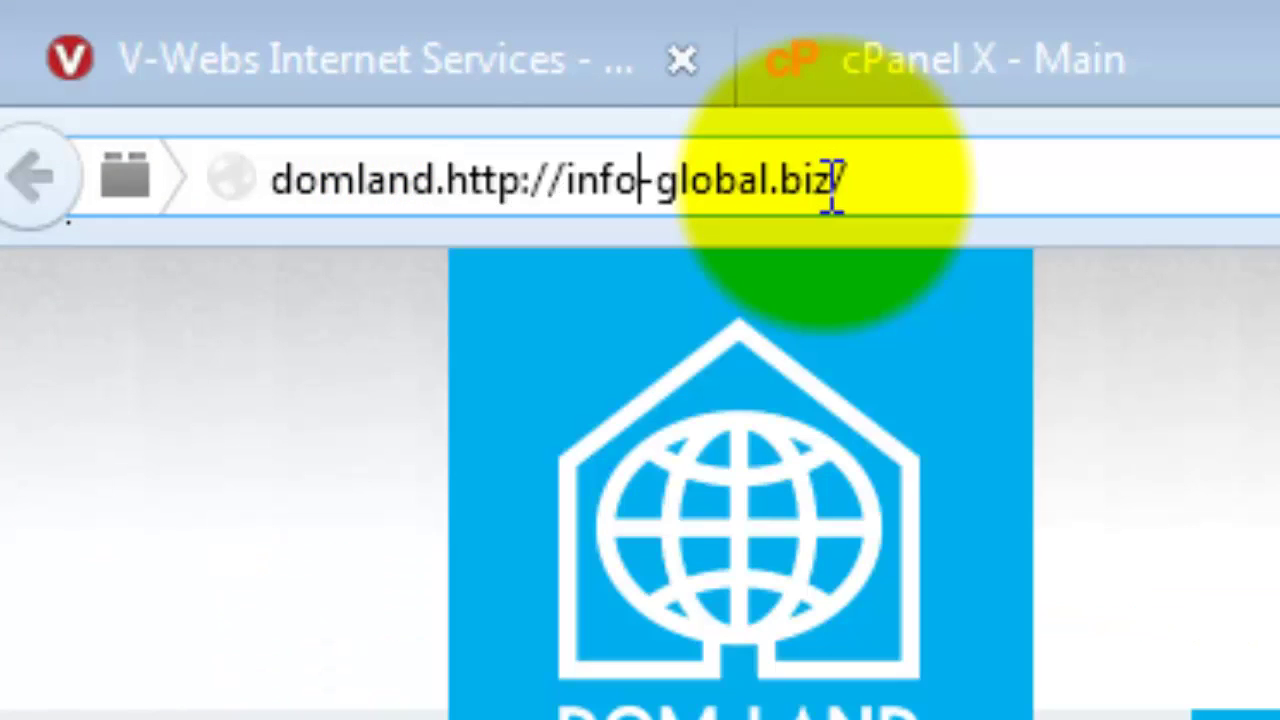
{"action": "key", "text": "BackSpace"}
{"action": "key", "text": "BackSpace"}
{"action": "key", "text": "BackSpace"}
{"action": "key", "text": "BackSpace"}
{"action": "key", "text": "BackSpace"}
{"action": "key", "text": "BackSpace"}
{"action": "key", "text": "BackSpace"}
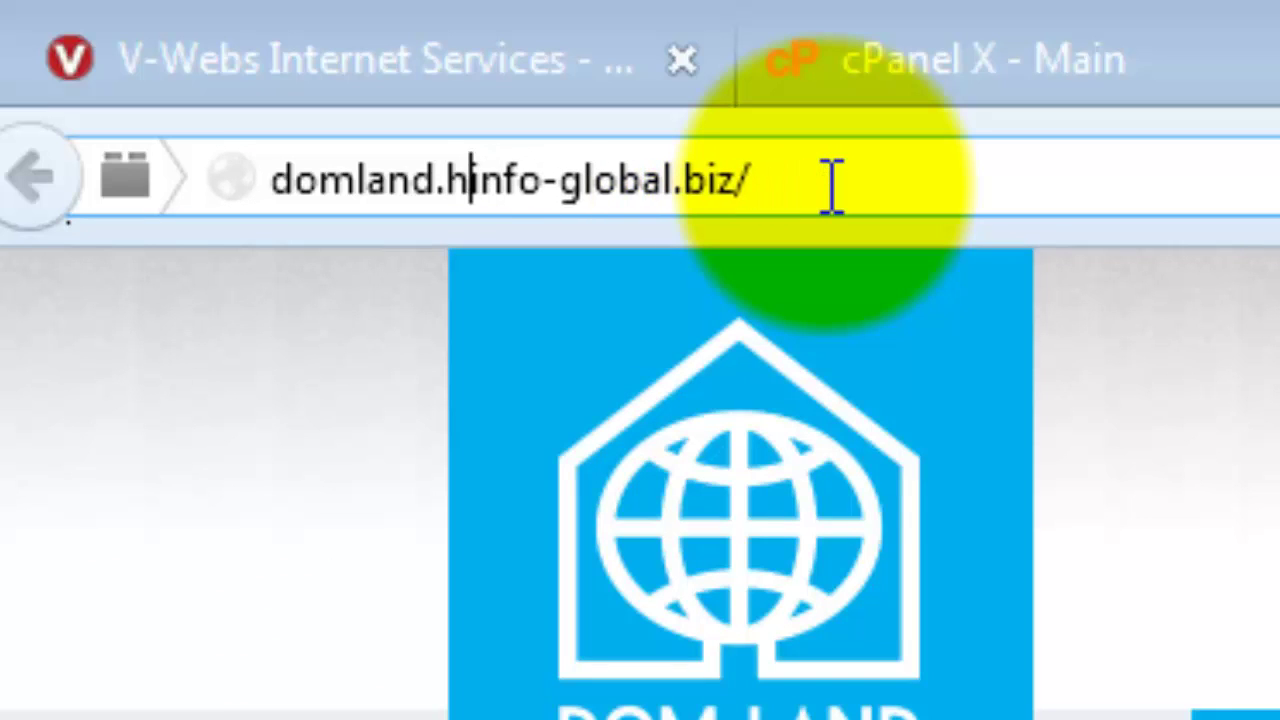
{"action": "key", "text": "BackSpace"}
{"action": "key", "text": "Return"}
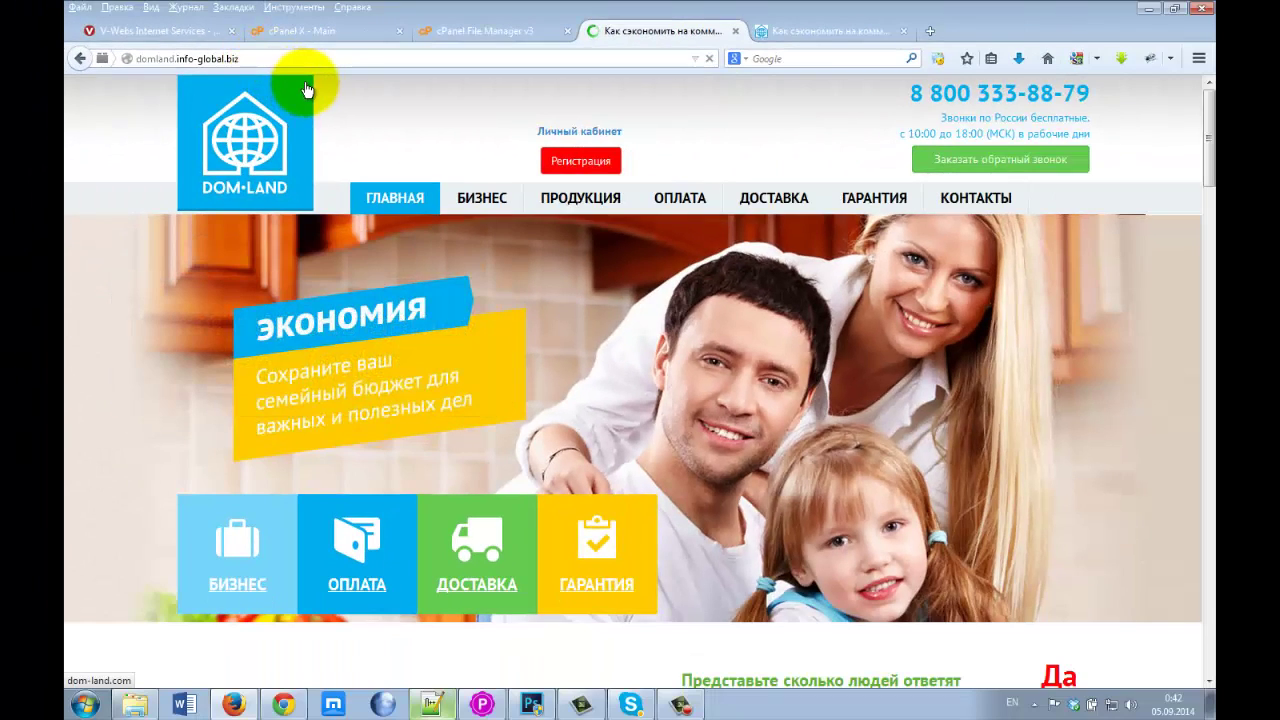
- Compare the site copy and its address domland.info-global.biz with the original dom-land.com site
{"action": "mouse_move", "coordinate": [250, 58]}
{"action": "left_mouse_down"}
{"action": "mouse_move", "coordinate": [114, 60]}
{"action": "mouse_move", "coordinate": [261, 58]}
{"action": "left_mouse_up"}
{"action": "left_click", "coordinate": [222, 58]}
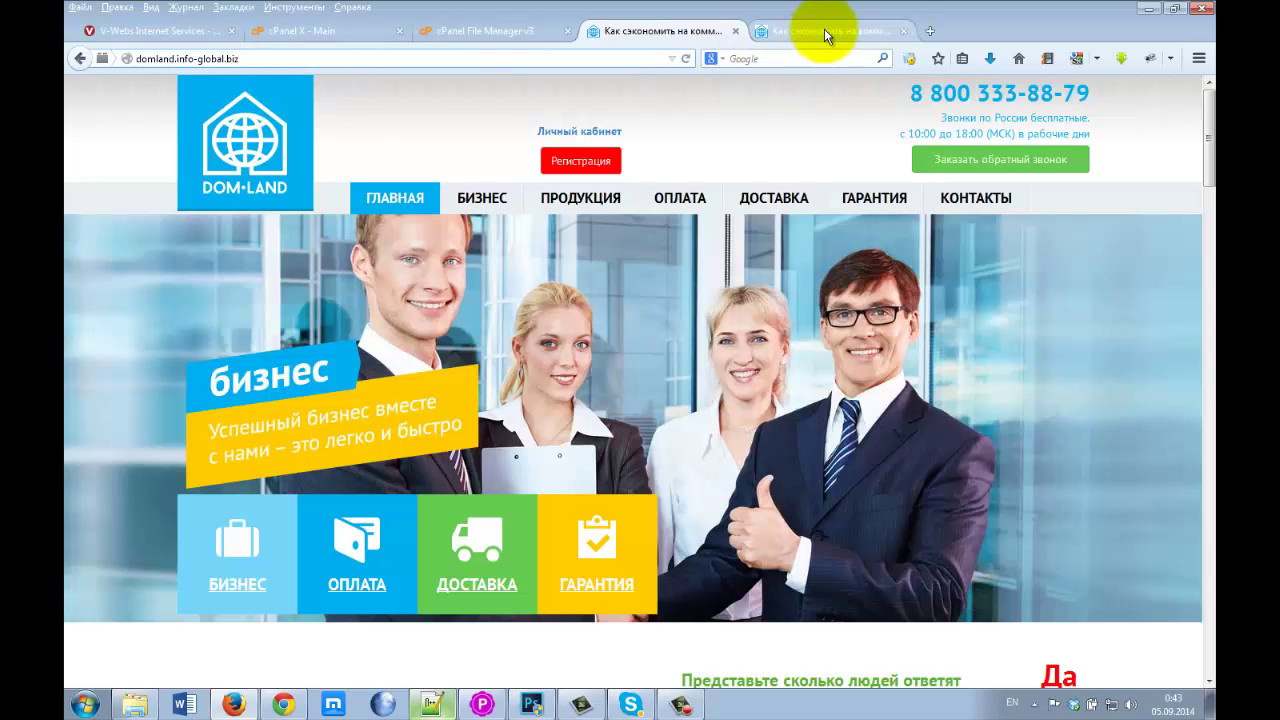
{"action": "left_click", "coordinate": [824, 29]}
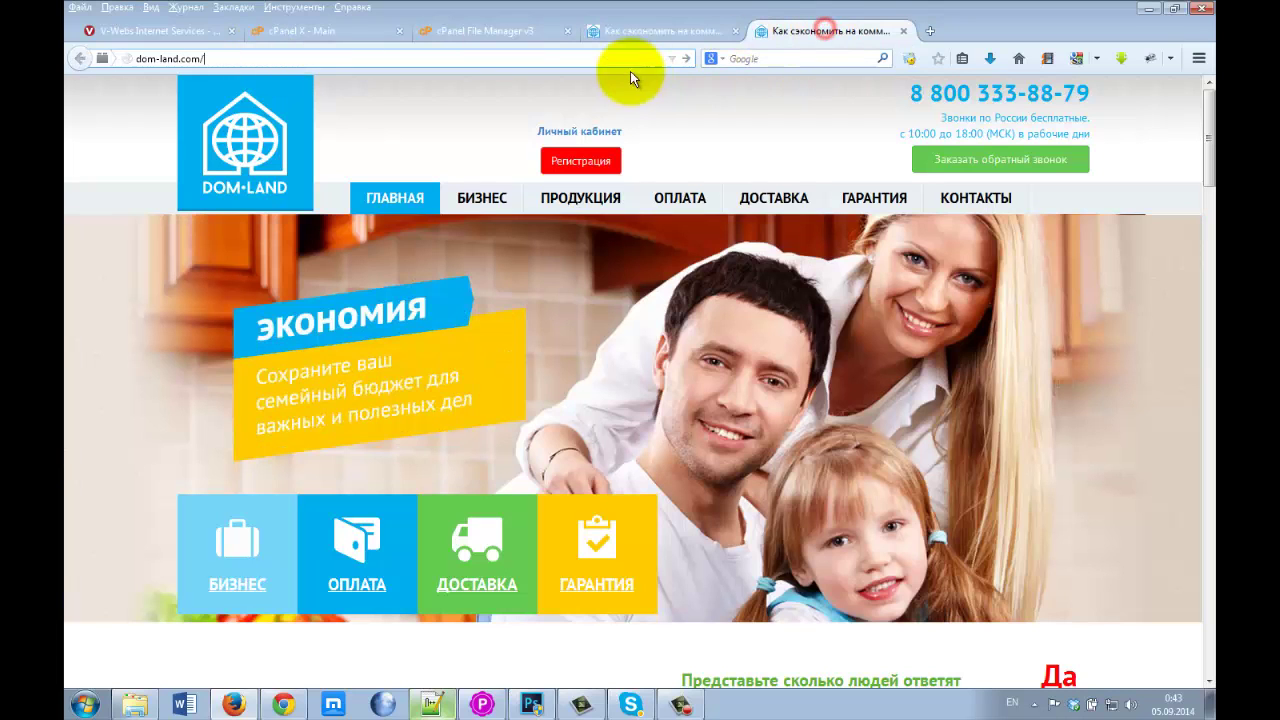
{"action": "left_click", "coordinate": [615, 34]}
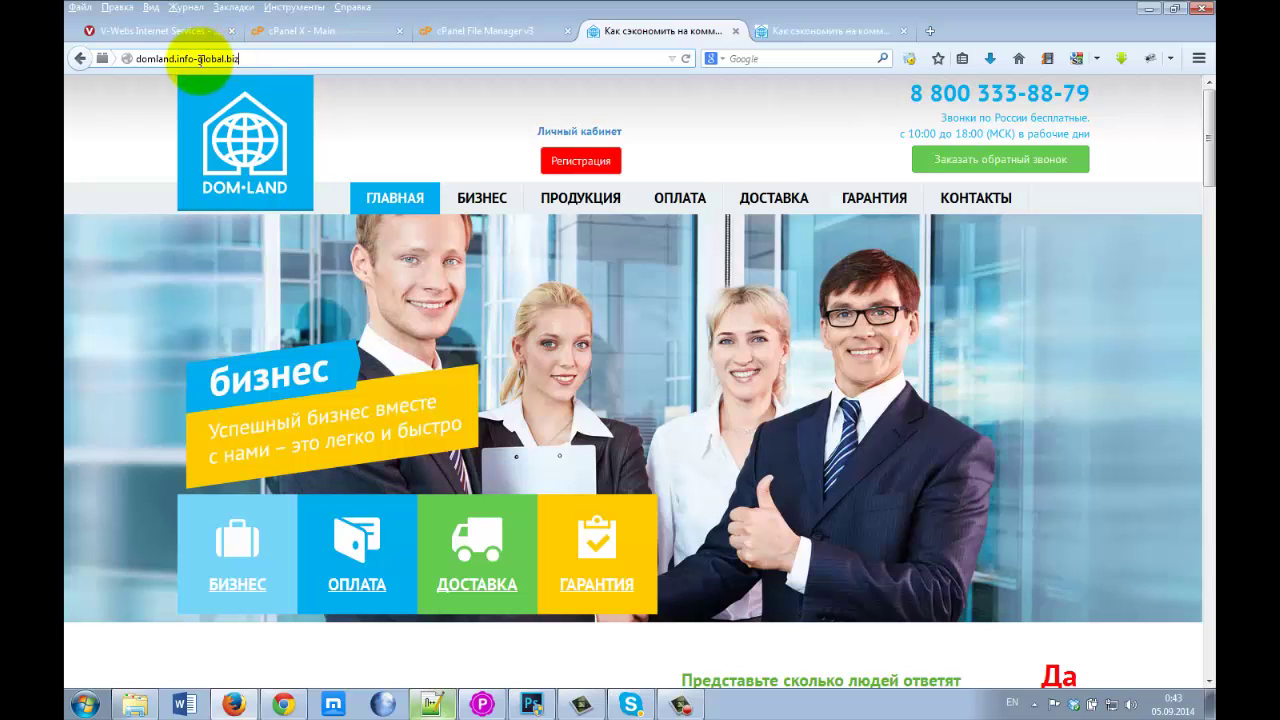
{"action": "left_click", "coordinate": [178, 58]}
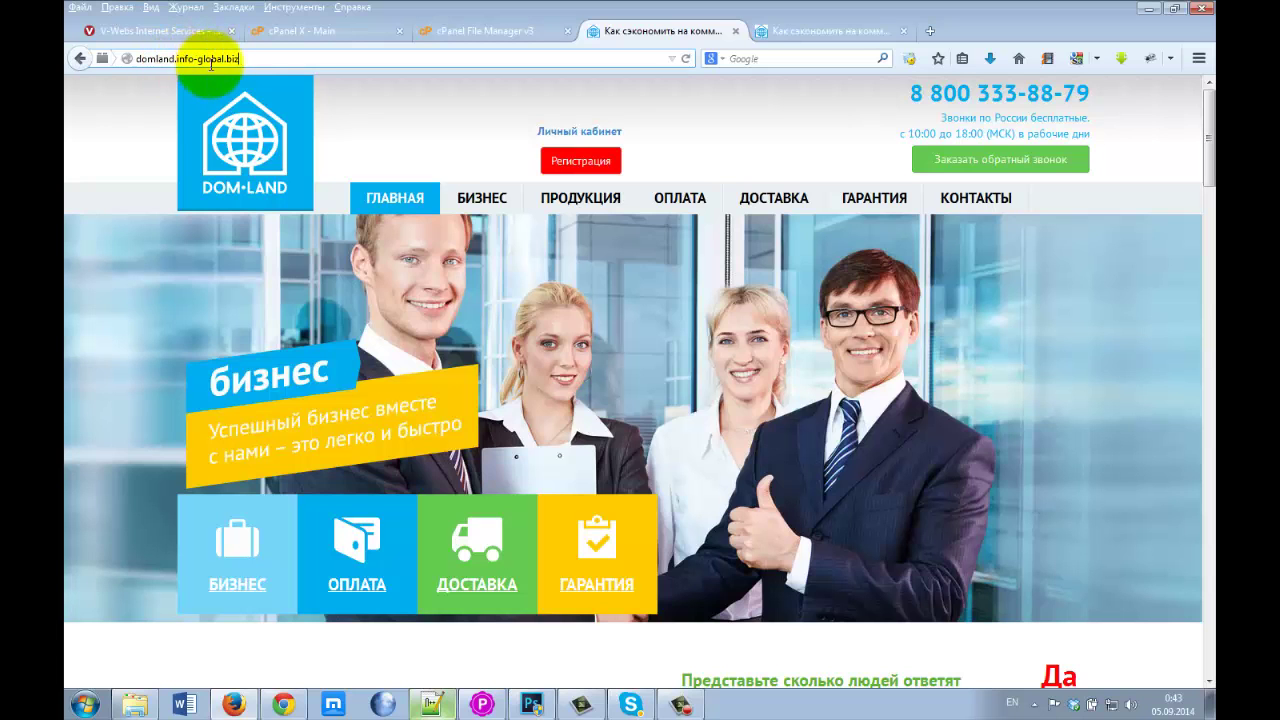
{"action": "left_click", "coordinate": [248, 60]}
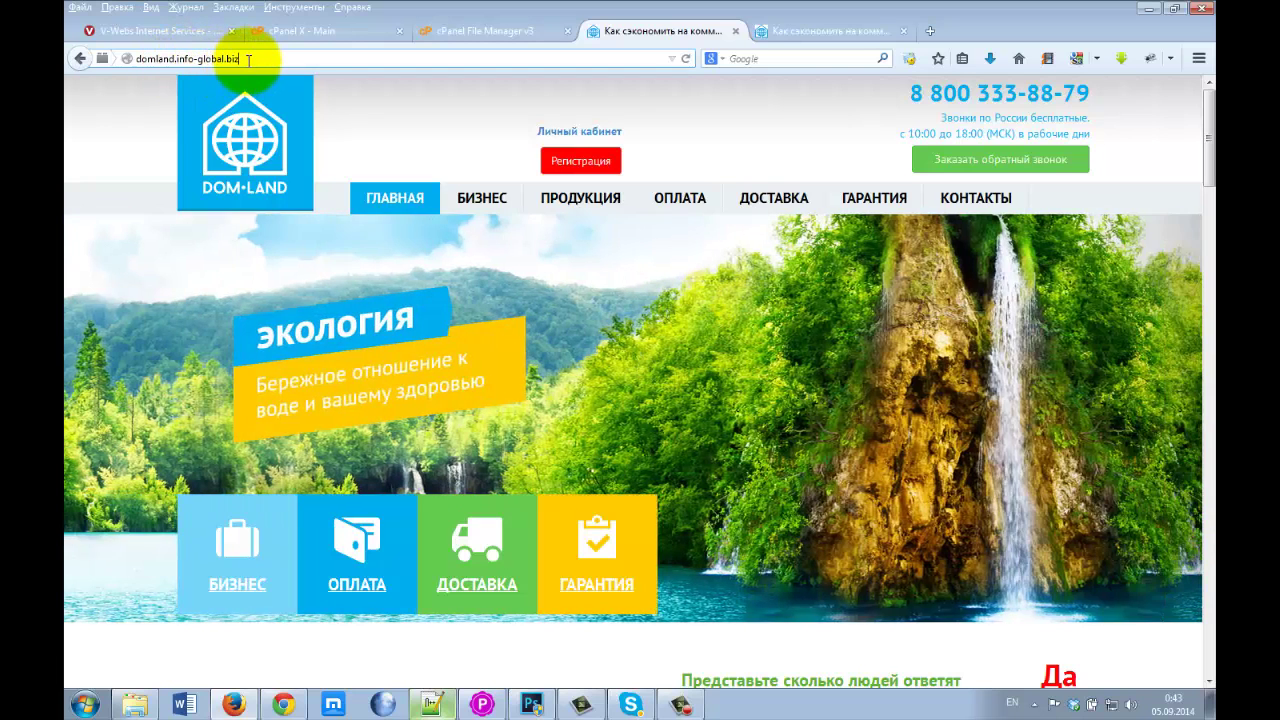
{"action": "left_click_drag", "start_coordinate": [248, 60], "coordinate": [43, 62]}
{"action": "left_click", "coordinate": [172, 58]}
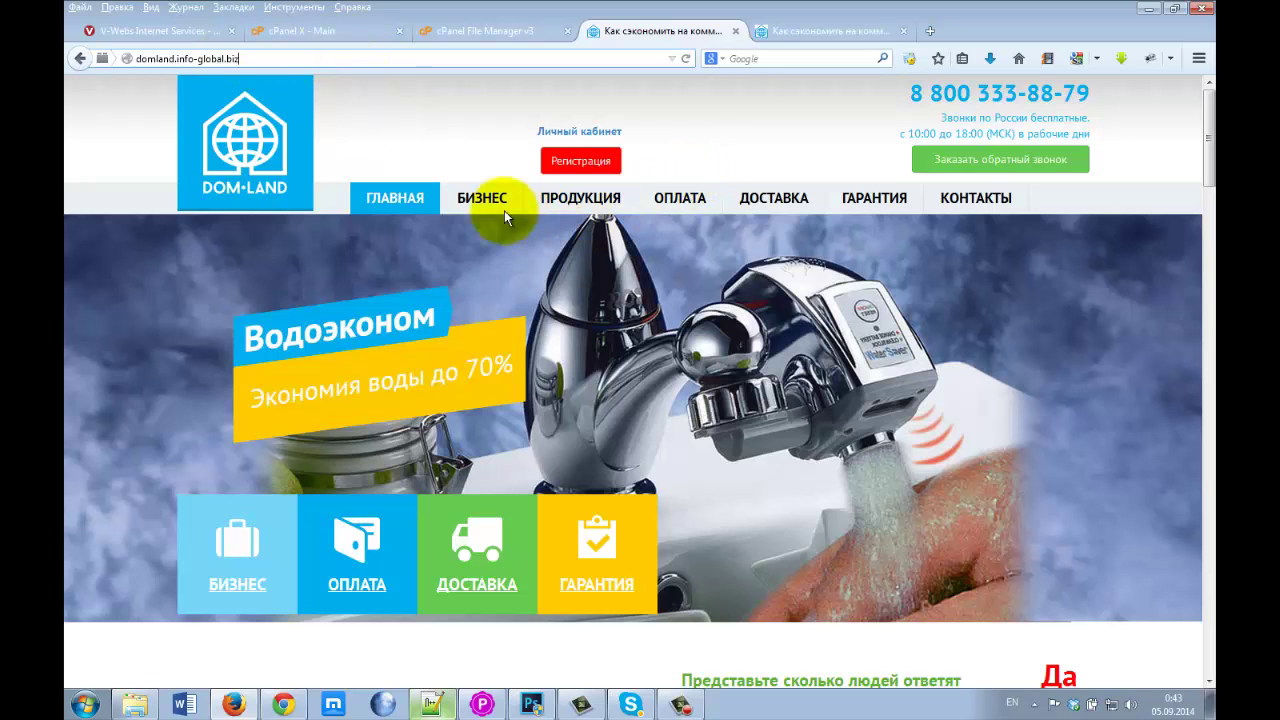
- Look through the whole copied home page down to its footer and return to its beginning
{"action": "scroll", "coordinate": [496, 177], "scroll_direction": "down", "scroll_amount": 1}
{"action": "scroll", "coordinate": [496, 177], "scroll_direction": "down", "scroll_amount": 4}
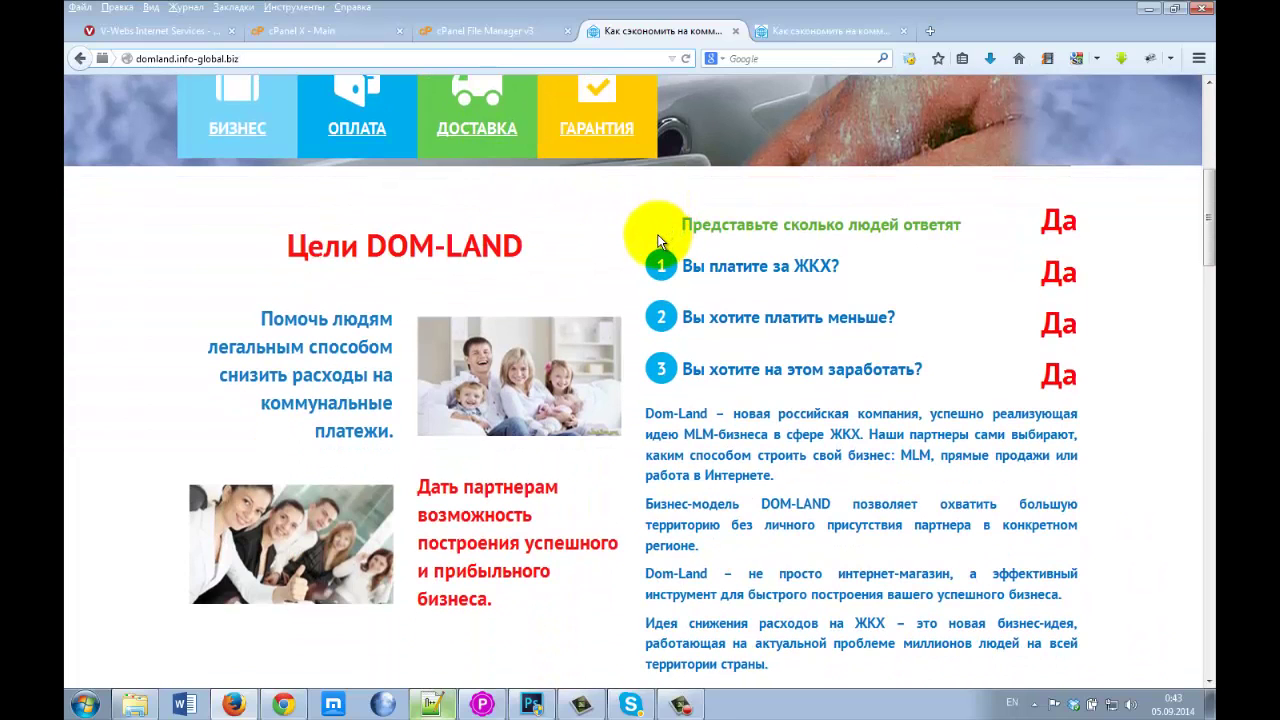
{"action": "scroll", "coordinate": [660, 236], "scroll_direction": "down", "scroll_amount": 1}
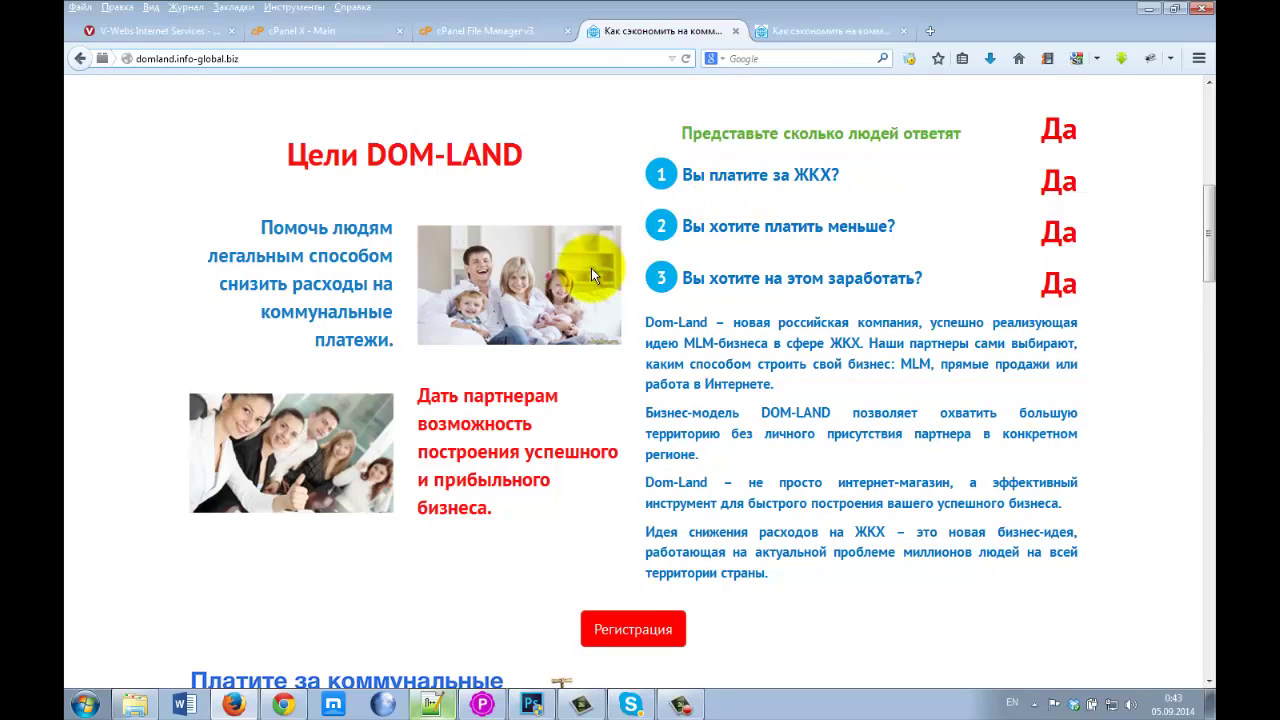
{"action": "scroll", "coordinate": [592, 272], "scroll_direction": "down", "scroll_amount": 6}
{"action": "scroll", "coordinate": [591, 272], "scroll_direction": "down", "scroll_amount": 9}
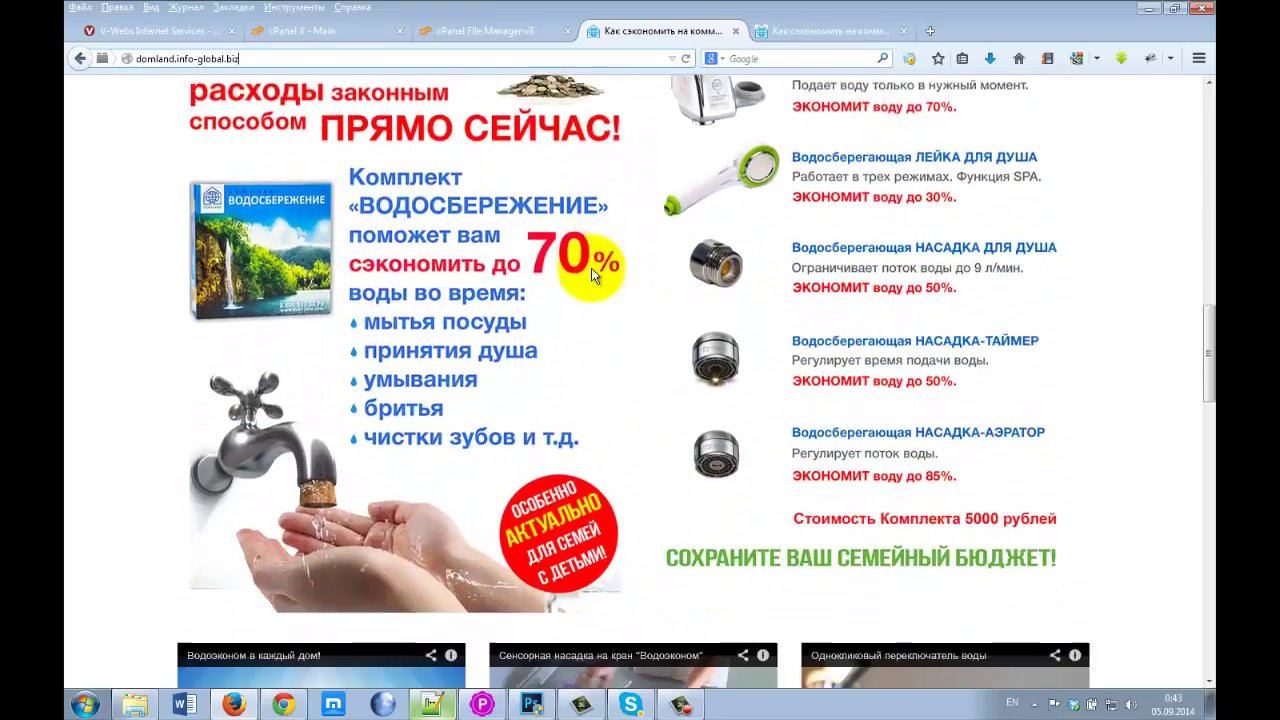
{"action": "scroll", "coordinate": [591, 272], "scroll_direction": "down", "scroll_amount": 10}
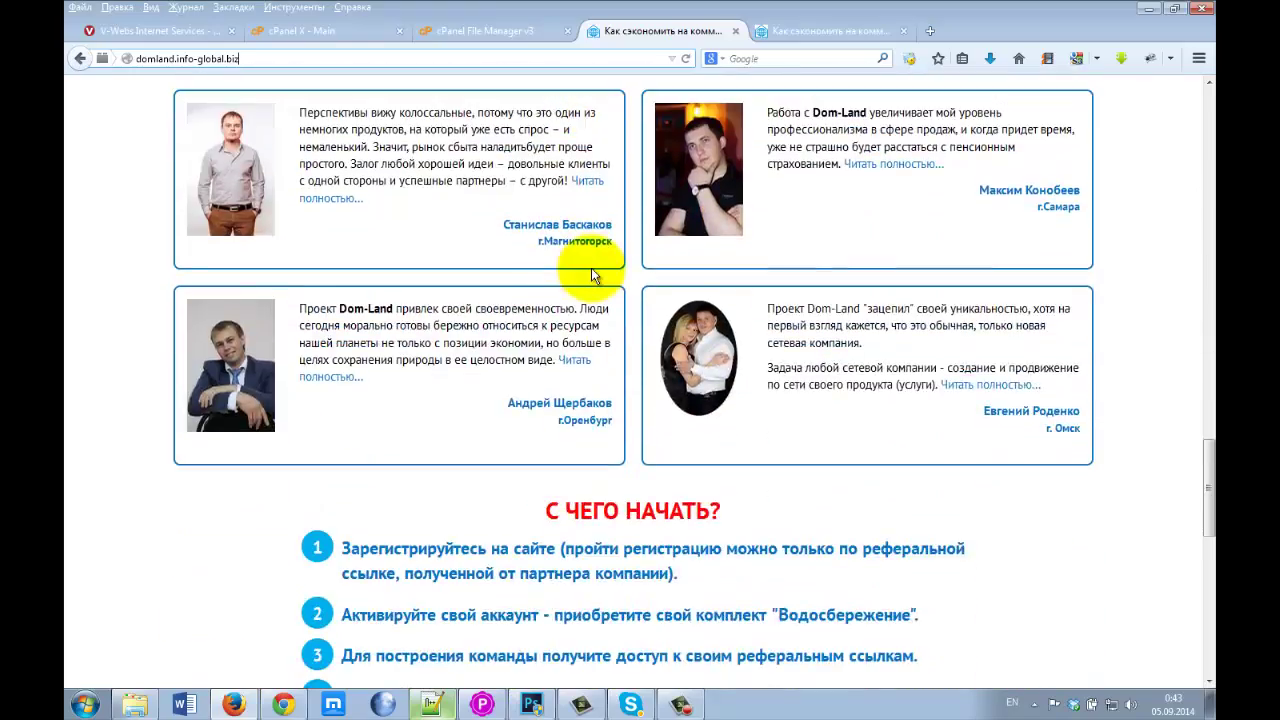
{"action": "scroll", "coordinate": [591, 268], "scroll_direction": "down", "scroll_amount": 2}
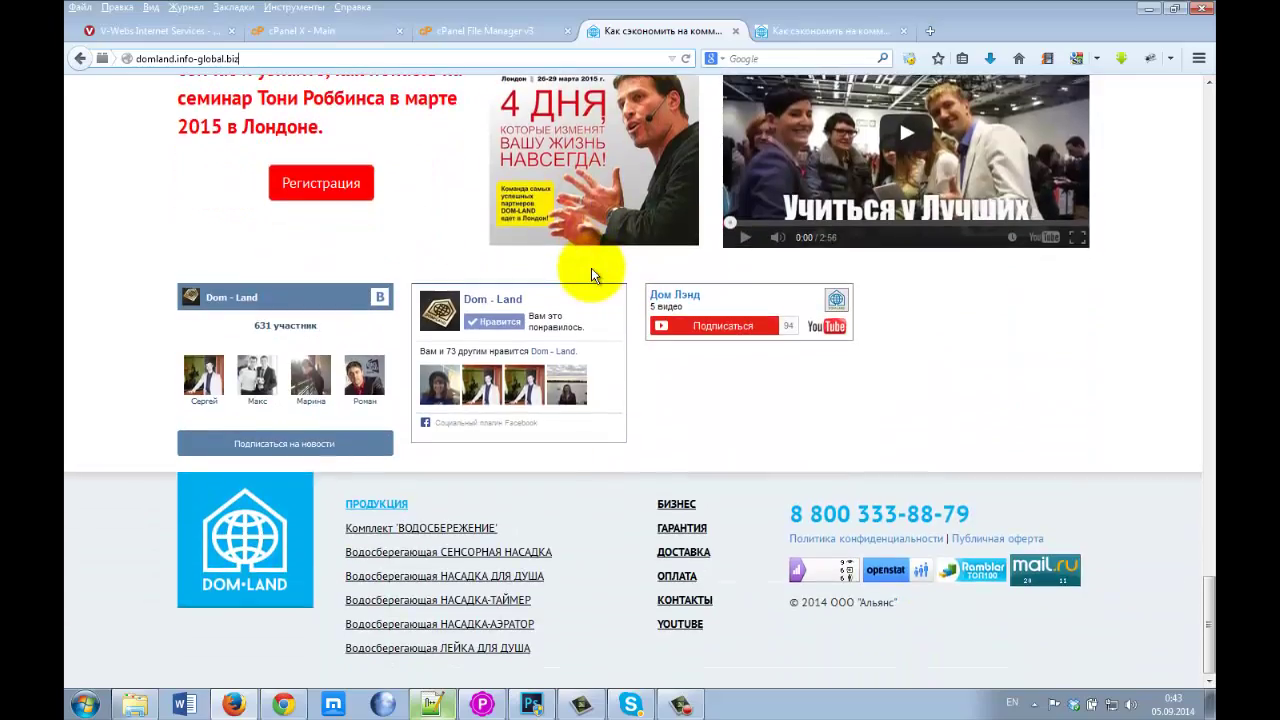
{"action": "scroll", "coordinate": [591, 268], "scroll_direction": "up", "scroll_amount": 20}
{"action": "scroll", "coordinate": [591, 268], "scroll_direction": "up", "scroll_amount": 5}
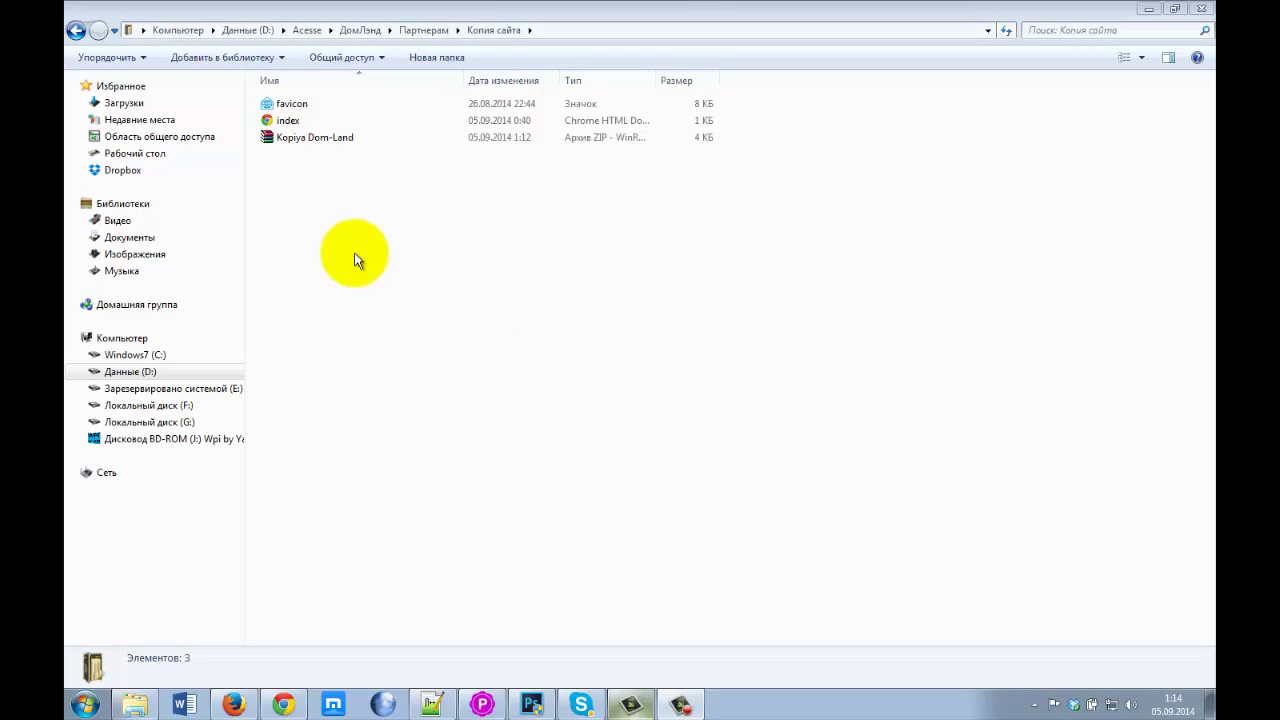
- Inspect the contents of the Kopiya Dom-Land archive in the Копия сайта folder, close it and select the index file
{"action": "double_click", "coordinate": [288, 137]}
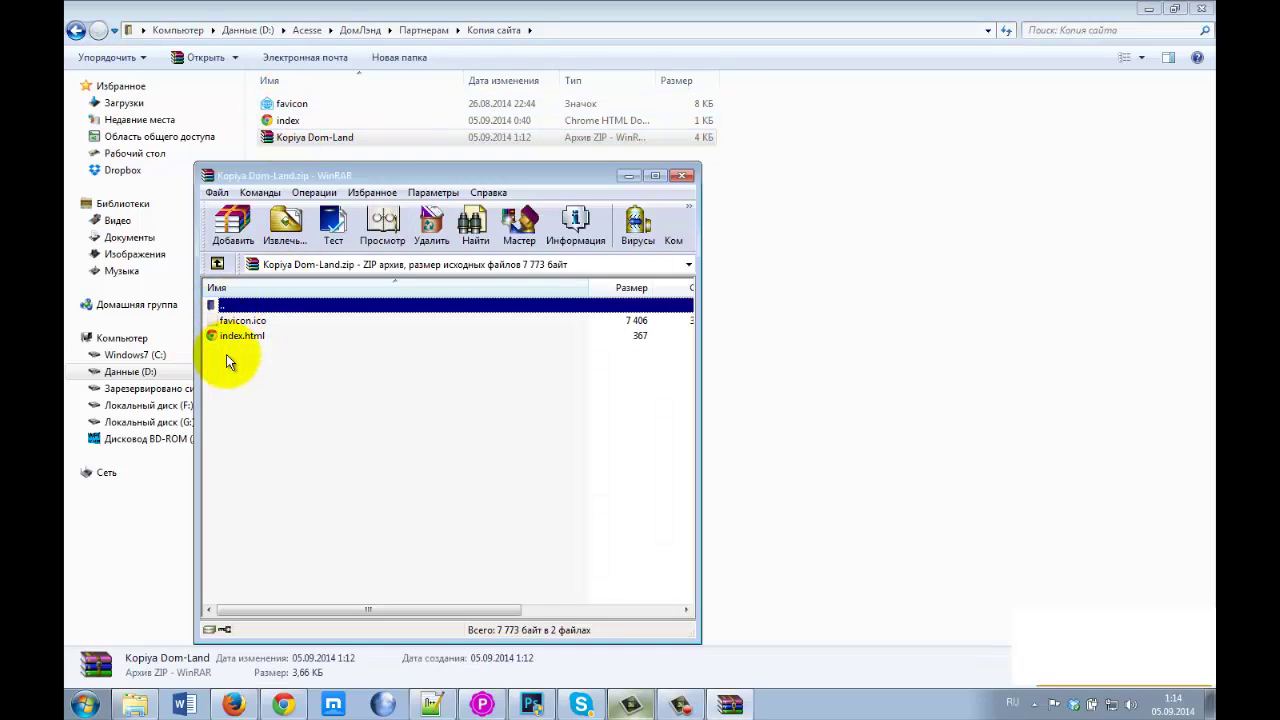
{"action": "left_click", "coordinate": [679, 178]}
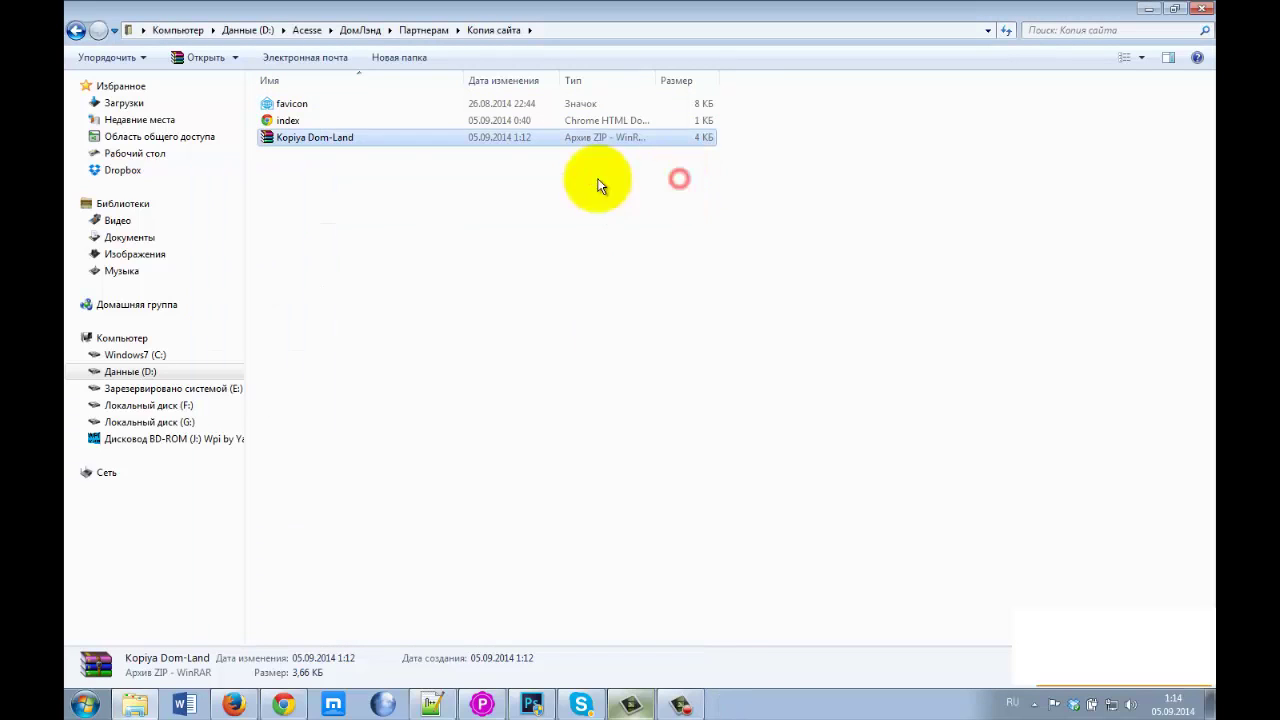
{"action": "left_click", "coordinate": [285, 122]}
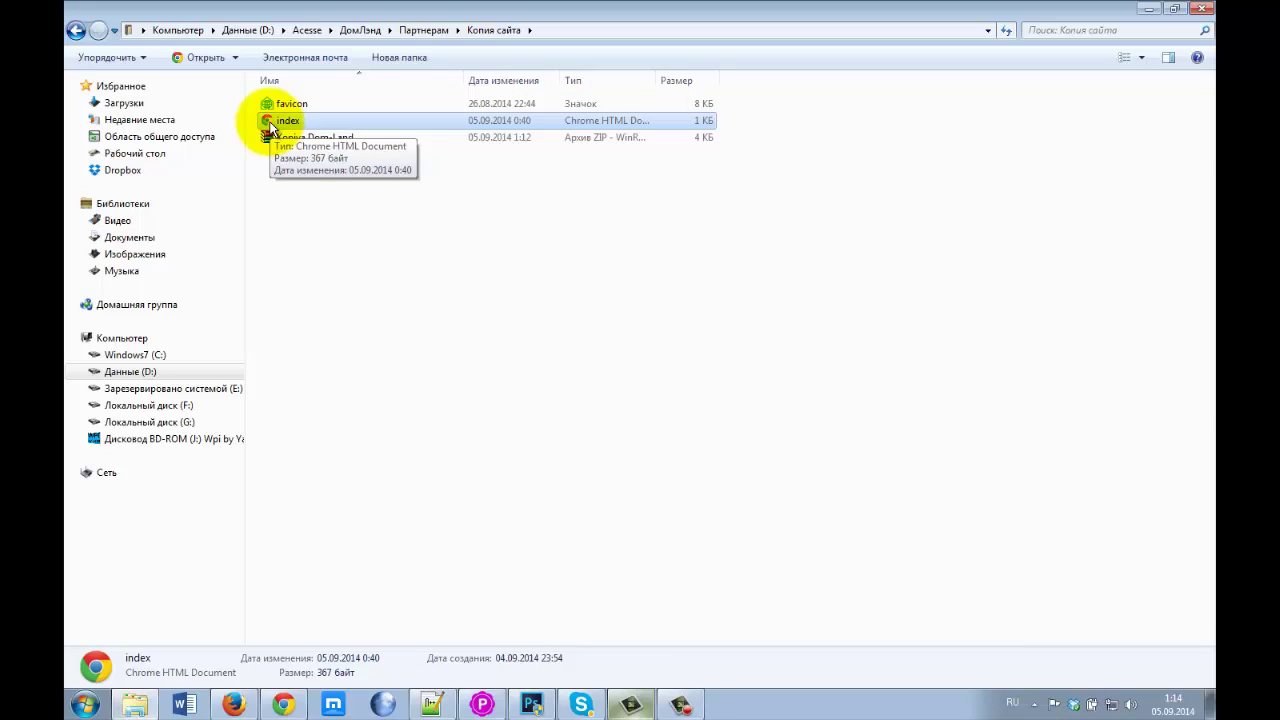
- Switch to Notepad++, view its version information and return to the Копия сайта folder
{"action": "left_click", "coordinate": [431, 705]}
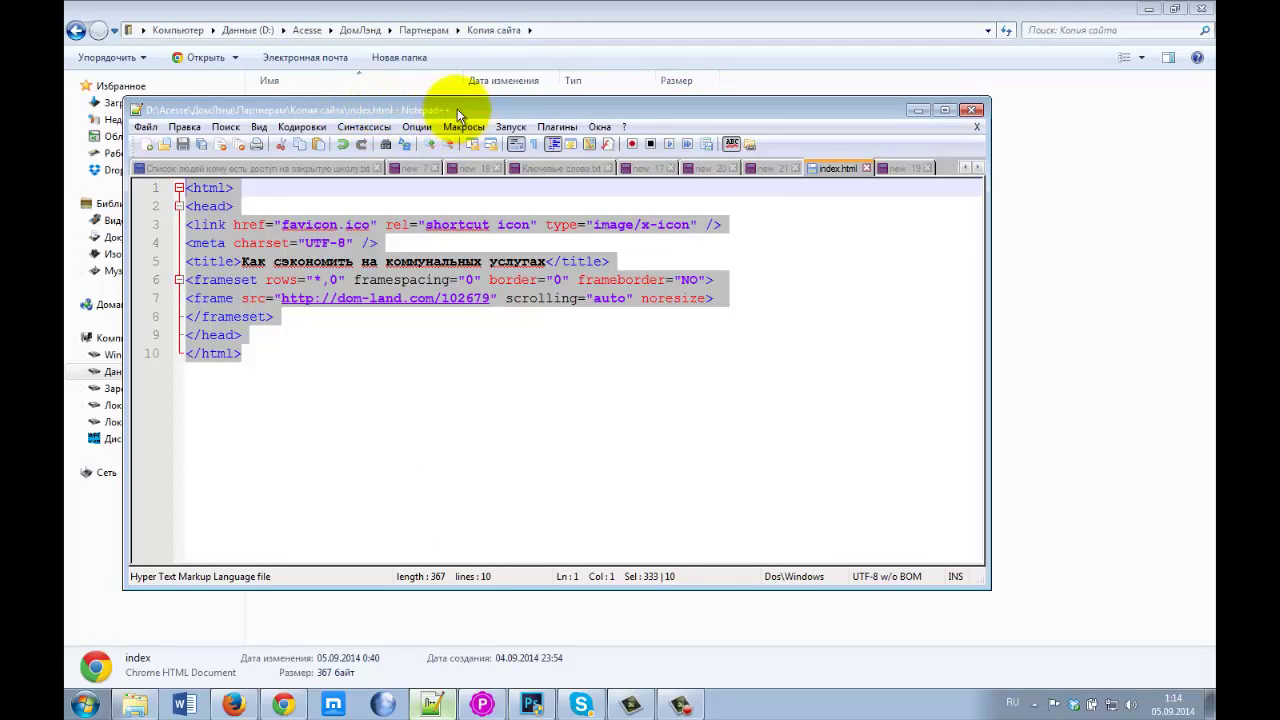
{"action": "left_click", "coordinate": [624, 128]}
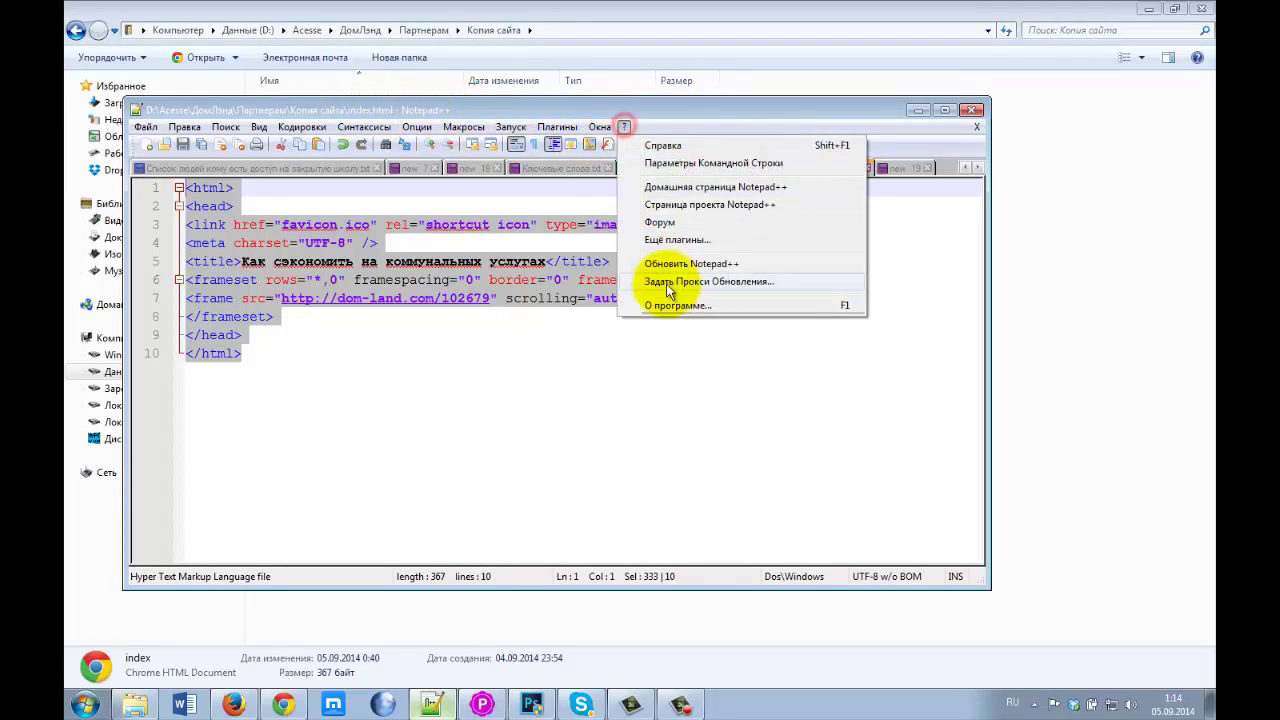
{"action": "left_click", "coordinate": [650, 308]}
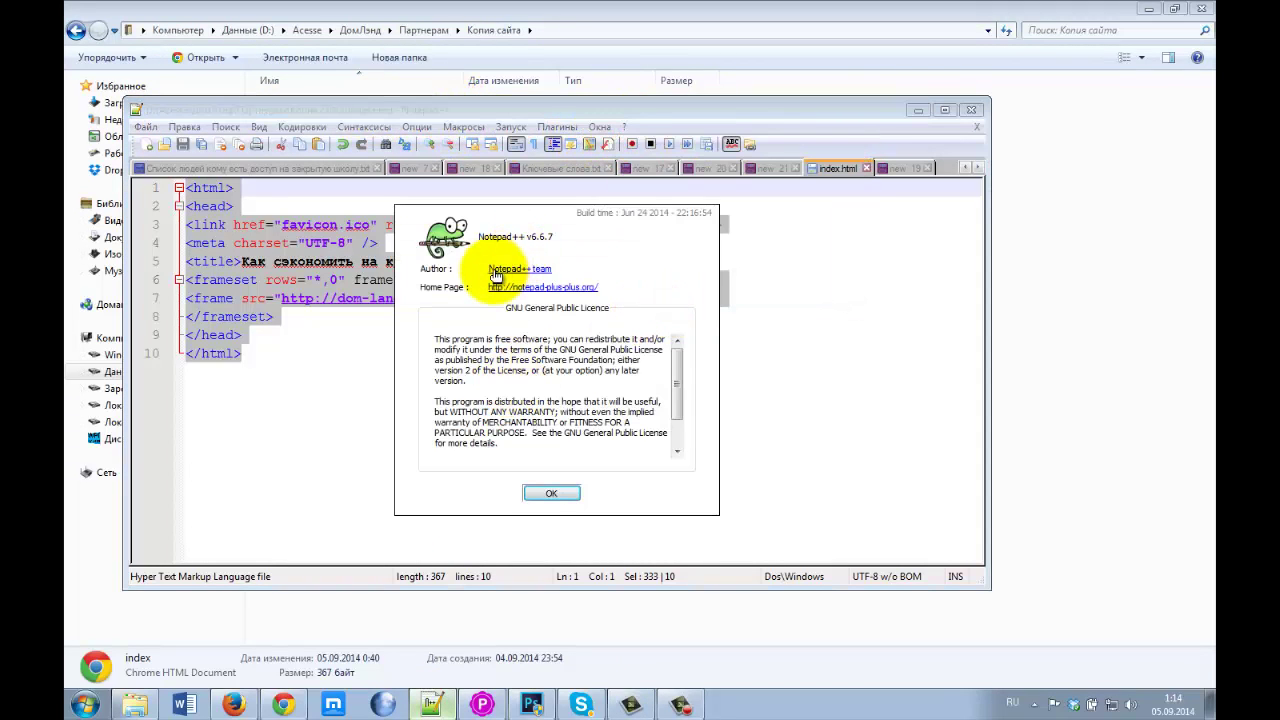
{"action": "left_click", "coordinate": [551, 493]}
{"action": "left_click", "coordinate": [560, 10]}
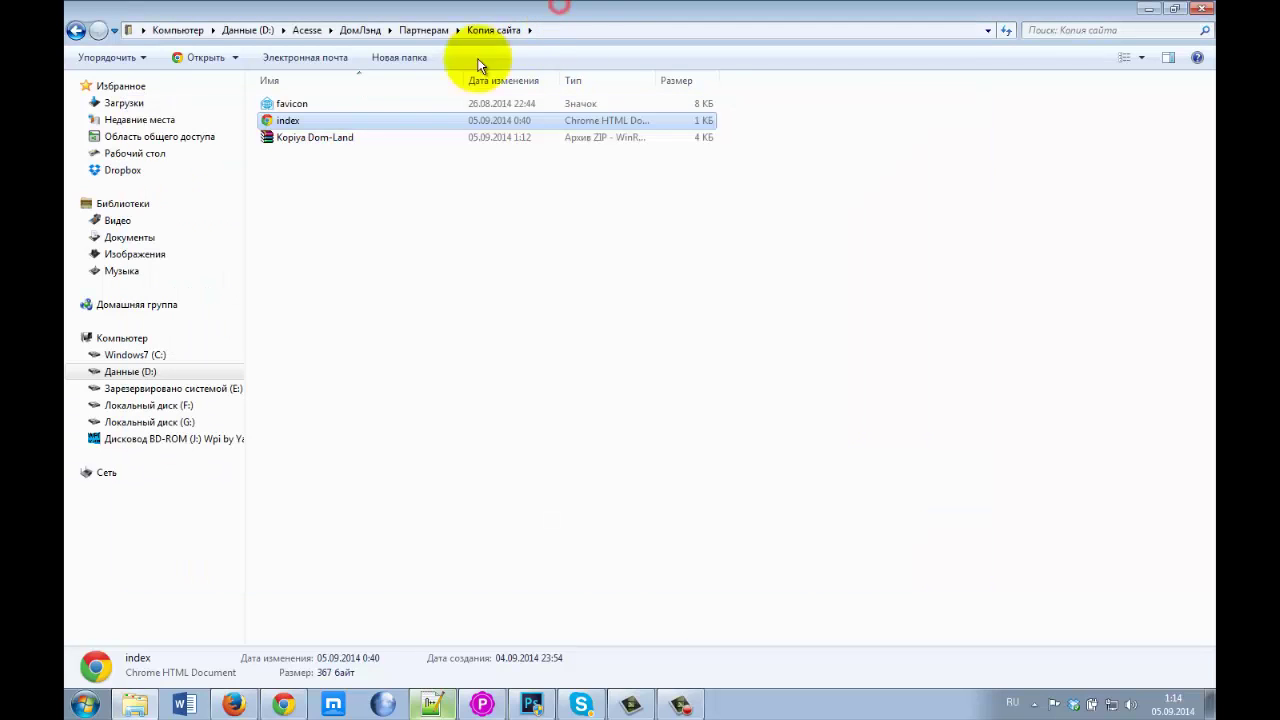
- Open the index file from the Копия сайта folder in Notepad++ to view its code, and return to the folder
{"action": "right_click", "coordinate": [269, 122]}
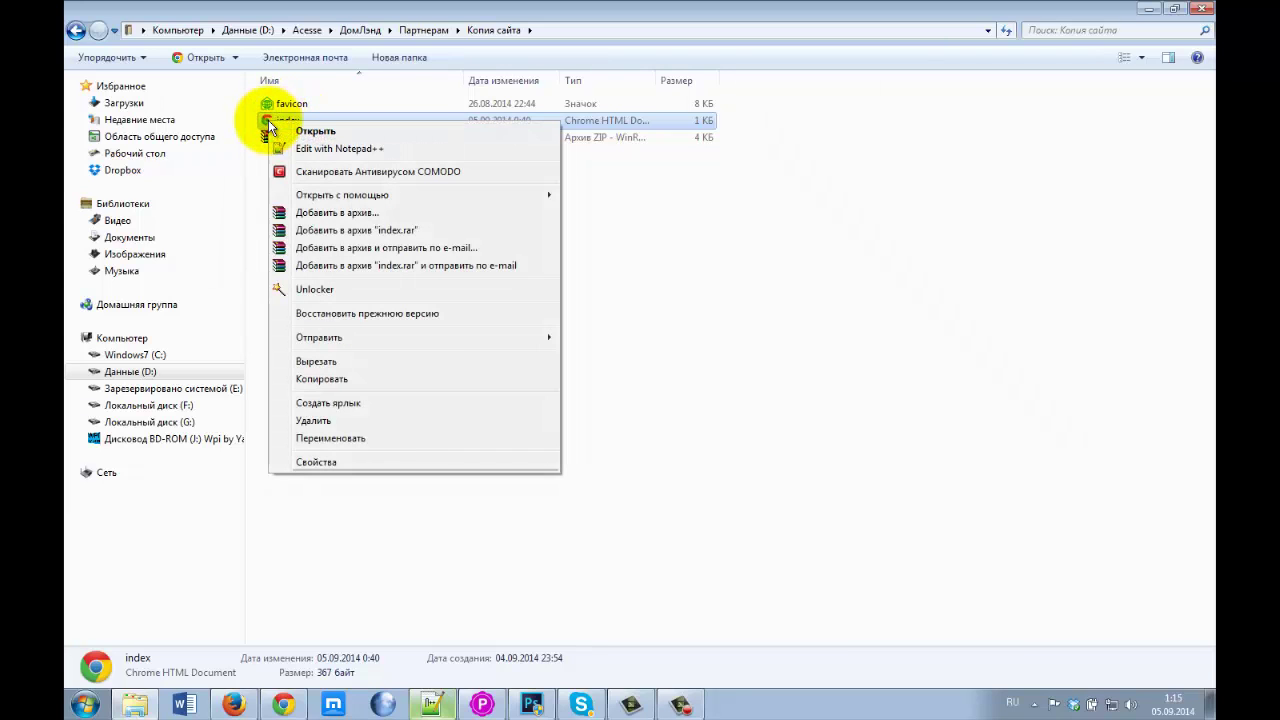
{"action": "left_click", "coordinate": [386, 146]}
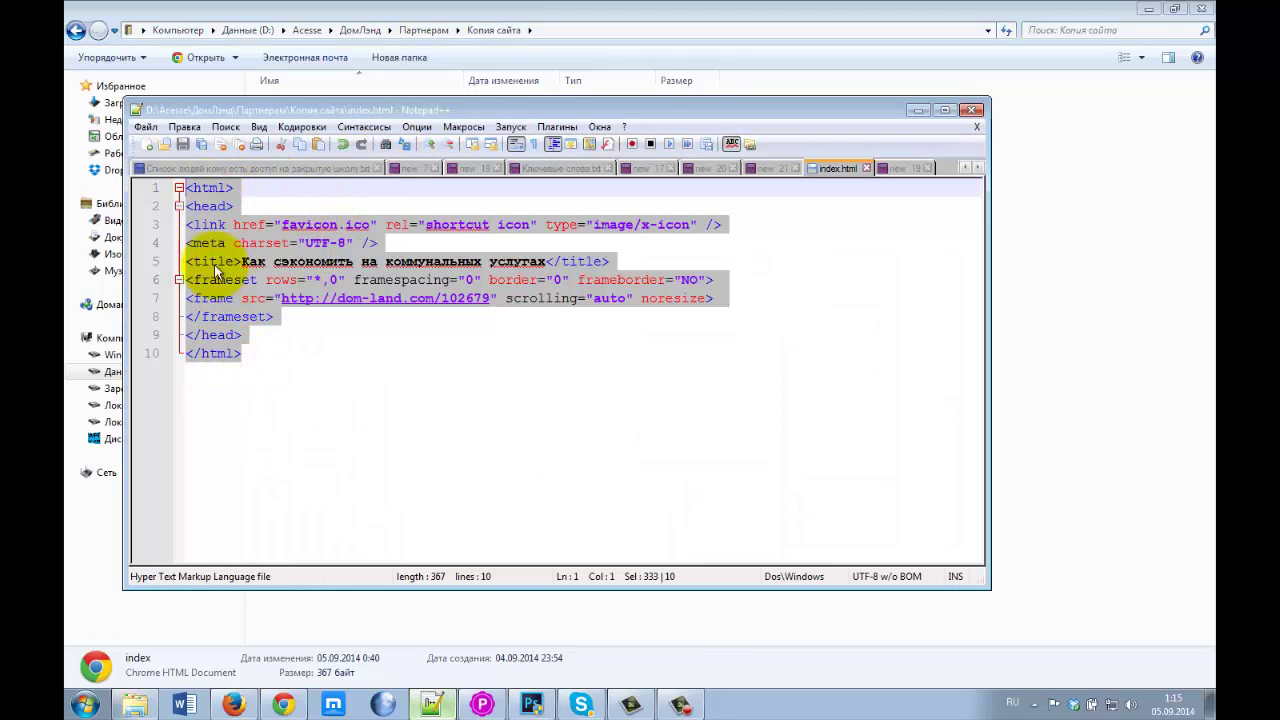
{"action": "left_click", "coordinate": [418, 6]}
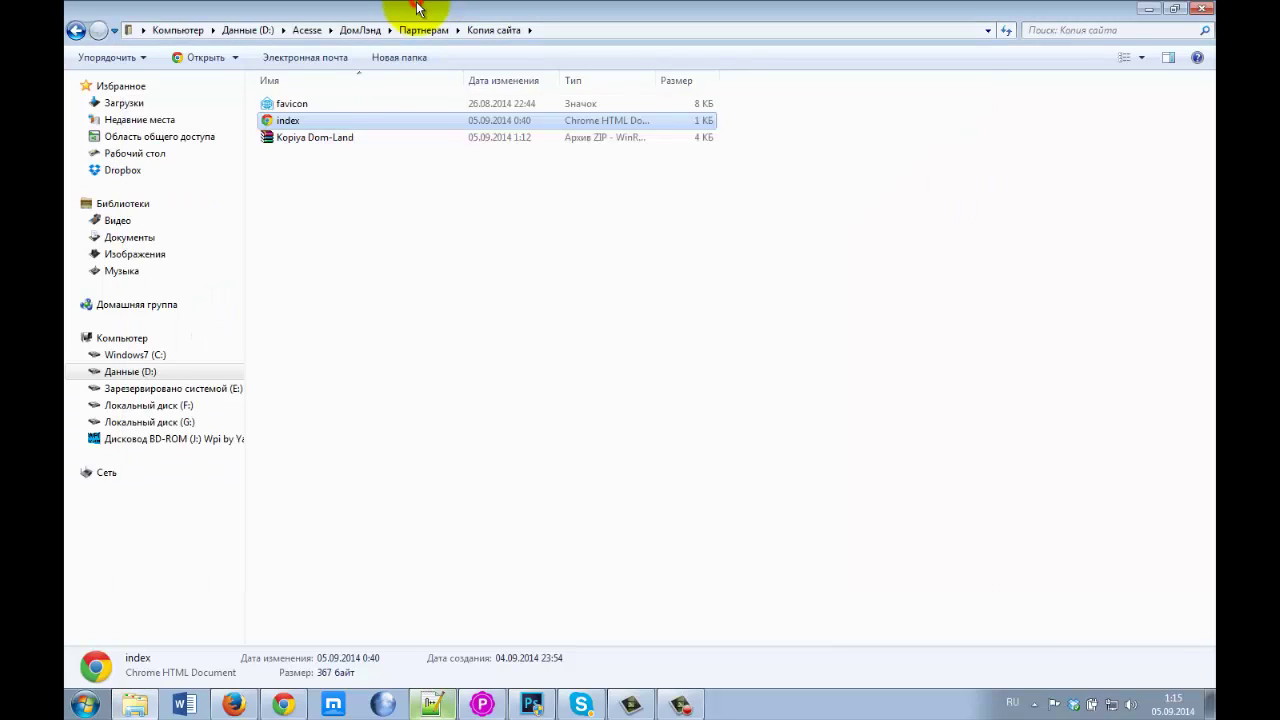
- Open the index file in Chrome, inspect its local file address and minimize the browser
{"action": "double_click", "coordinate": [266, 122]}
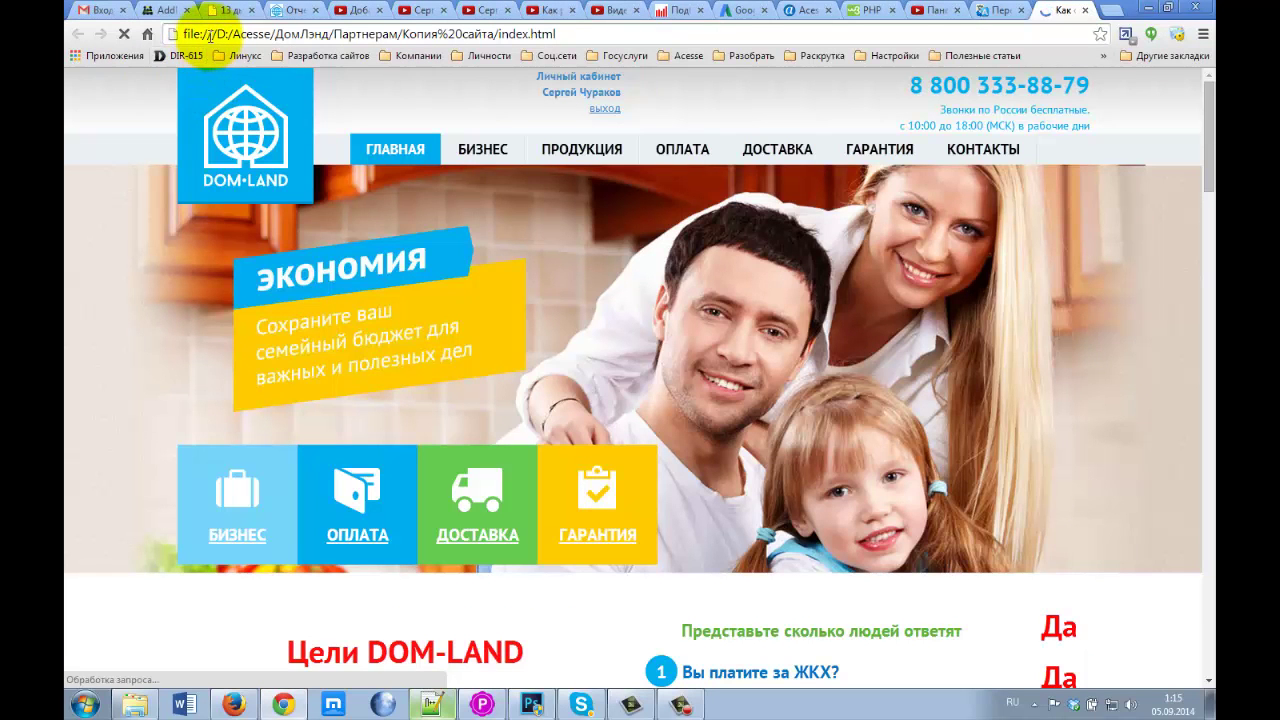
{"action": "left_click_drag", "start_coordinate": [193, 33], "coordinate": [563, 33]}
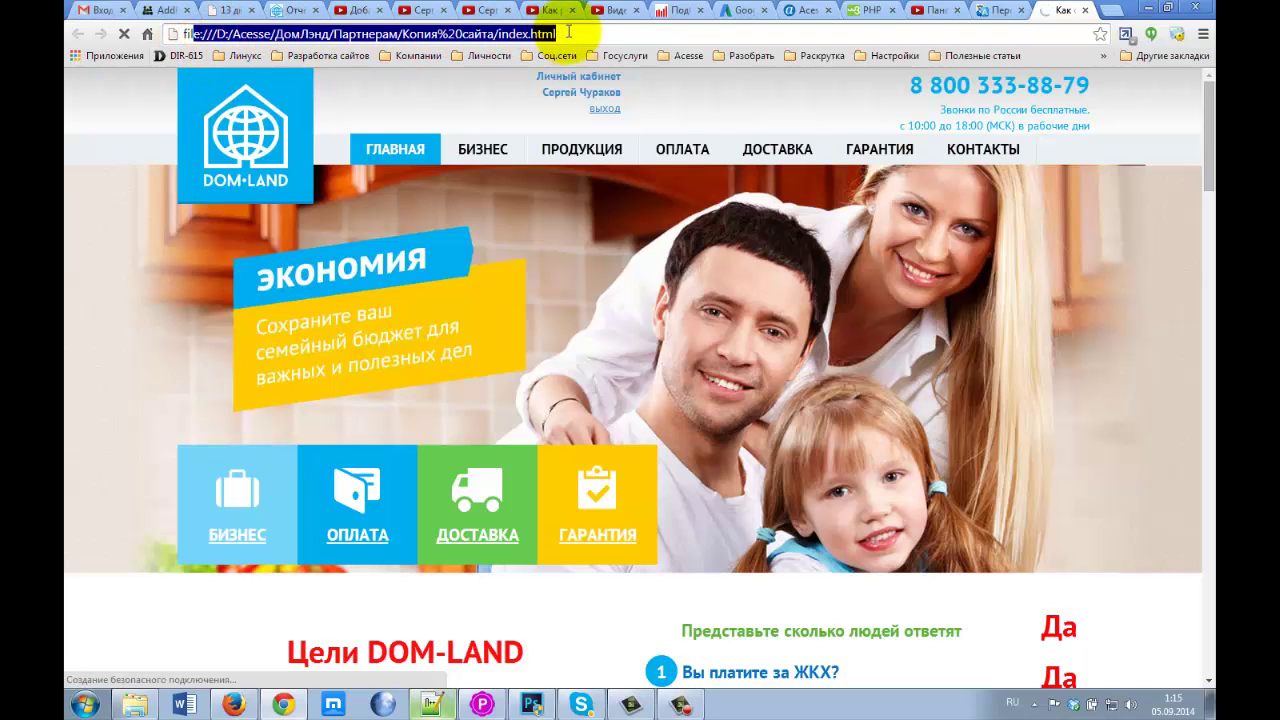
{"action": "left_click", "coordinate": [1145, 8]}
- Review the actions available for the index file, dismiss them and widen the file type column to fit its text
{"action": "right_click", "coordinate": [266, 122]}
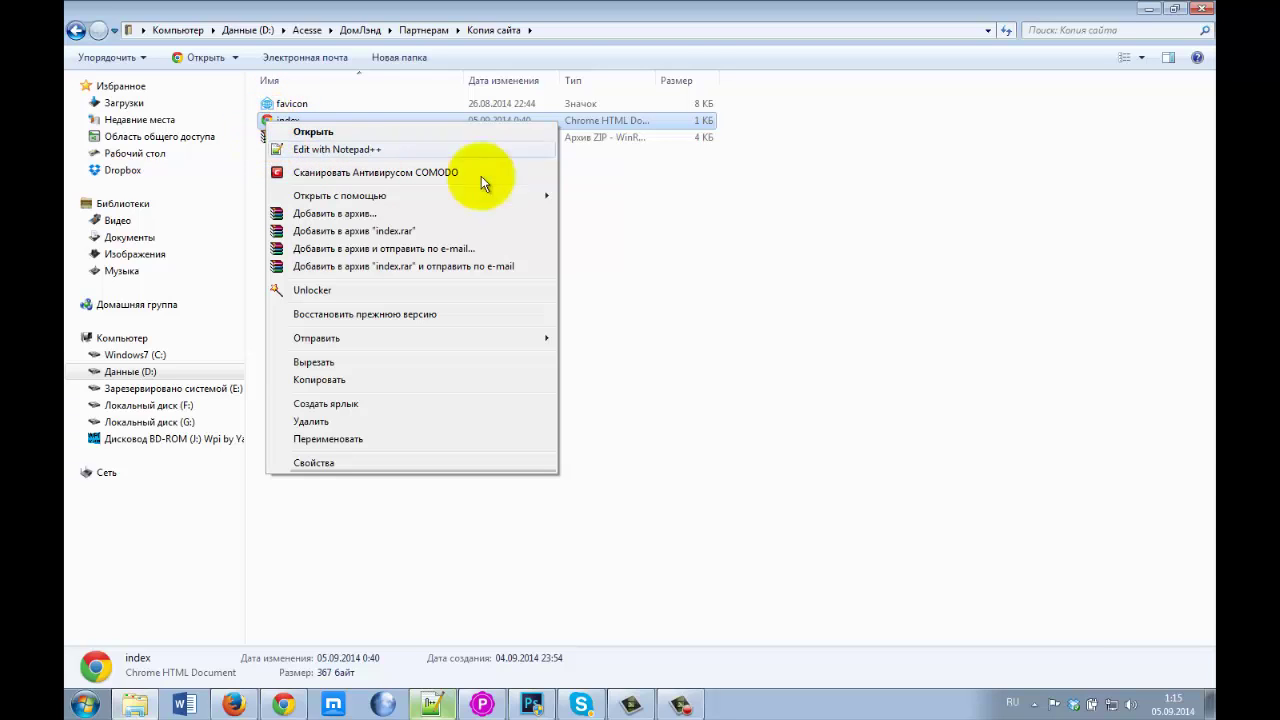
{"action": "left_click", "coordinate": [660, 238]}
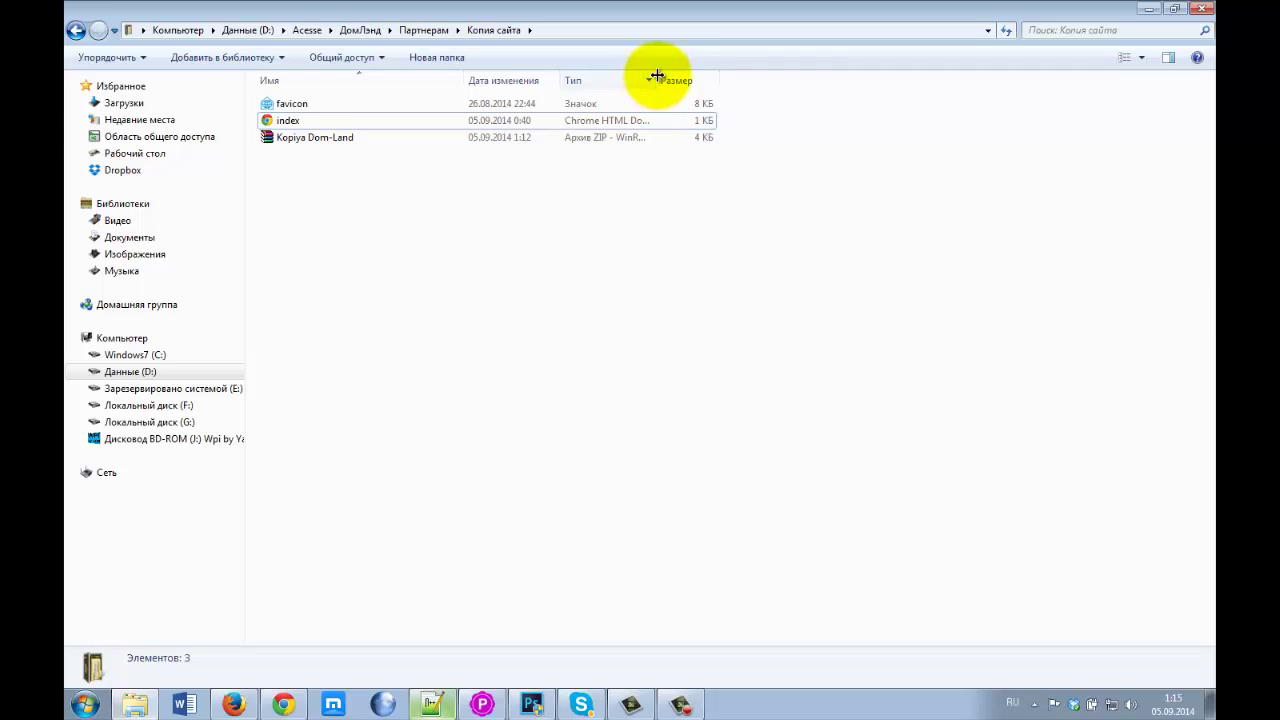
{"action": "left_click_drag", "start_coordinate": [657, 76], "coordinate": [762, 78]}
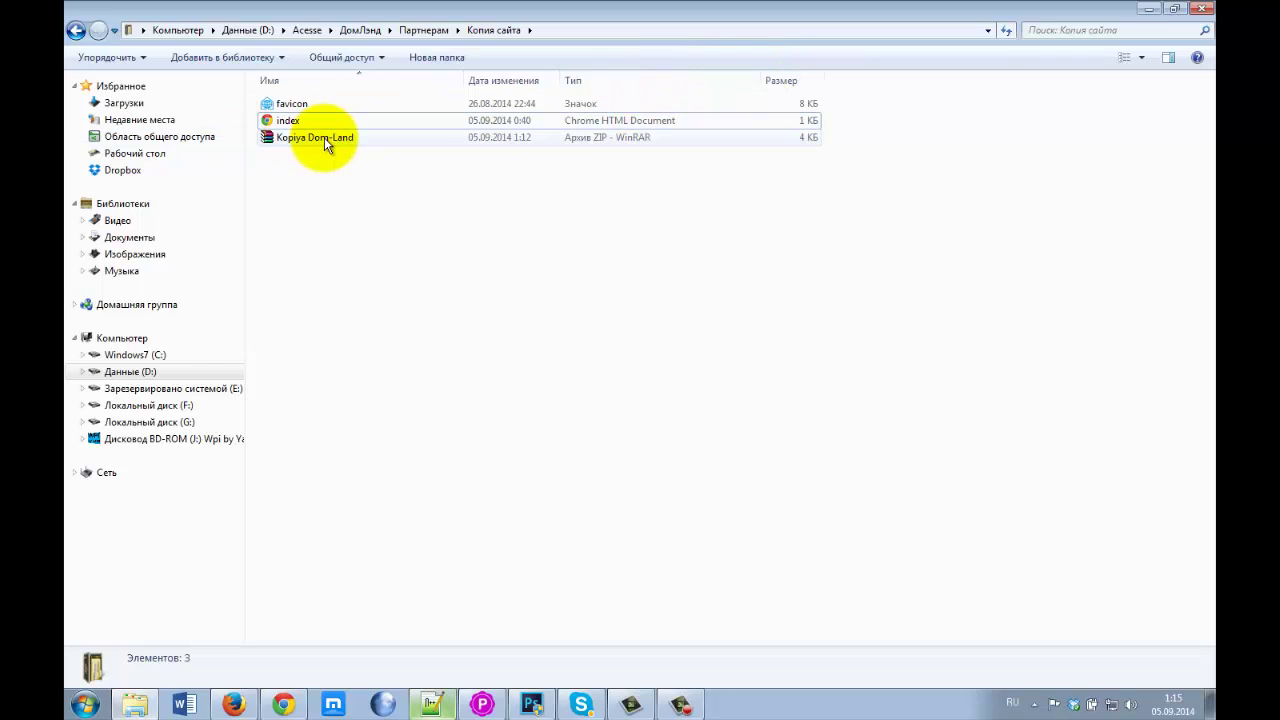
- Locate the Kopiya Dom-Land archive in the Копия сайта folder and return to the hosting file manager in Firefox
{"action": "mouse_move", "coordinate": [324, 137]}
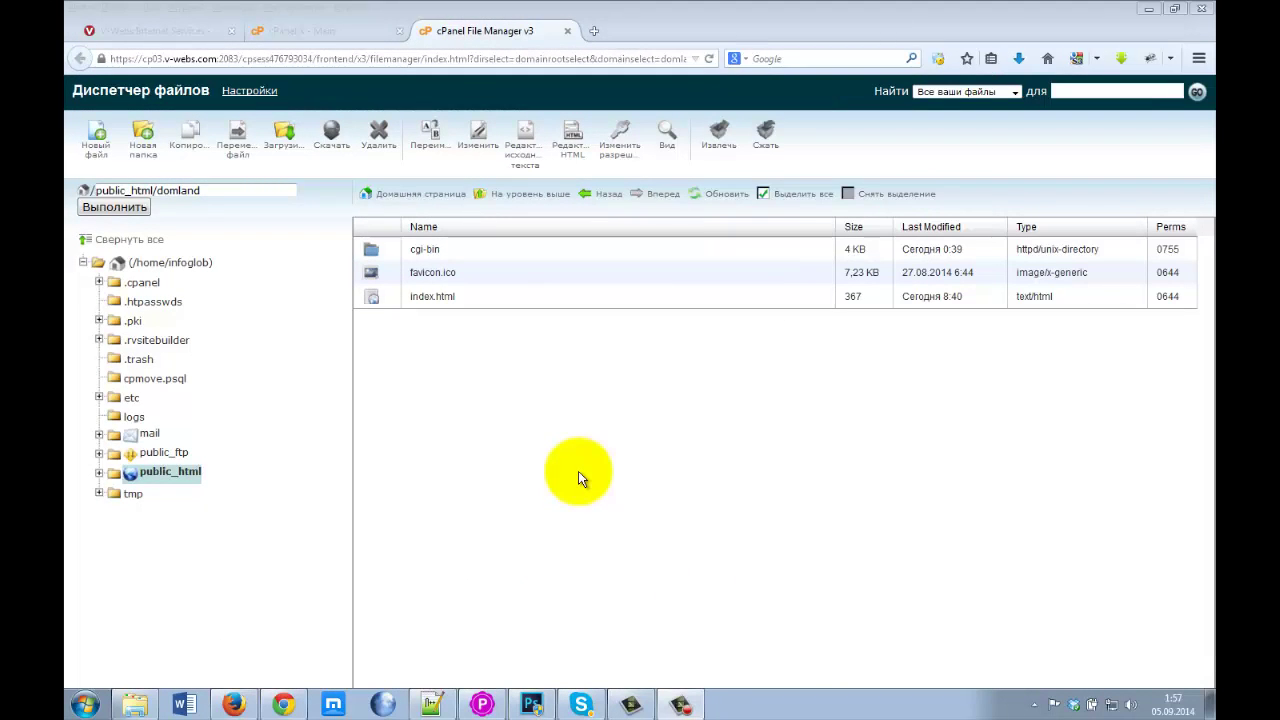
{"action": "left_click", "coordinate": [134, 704]}
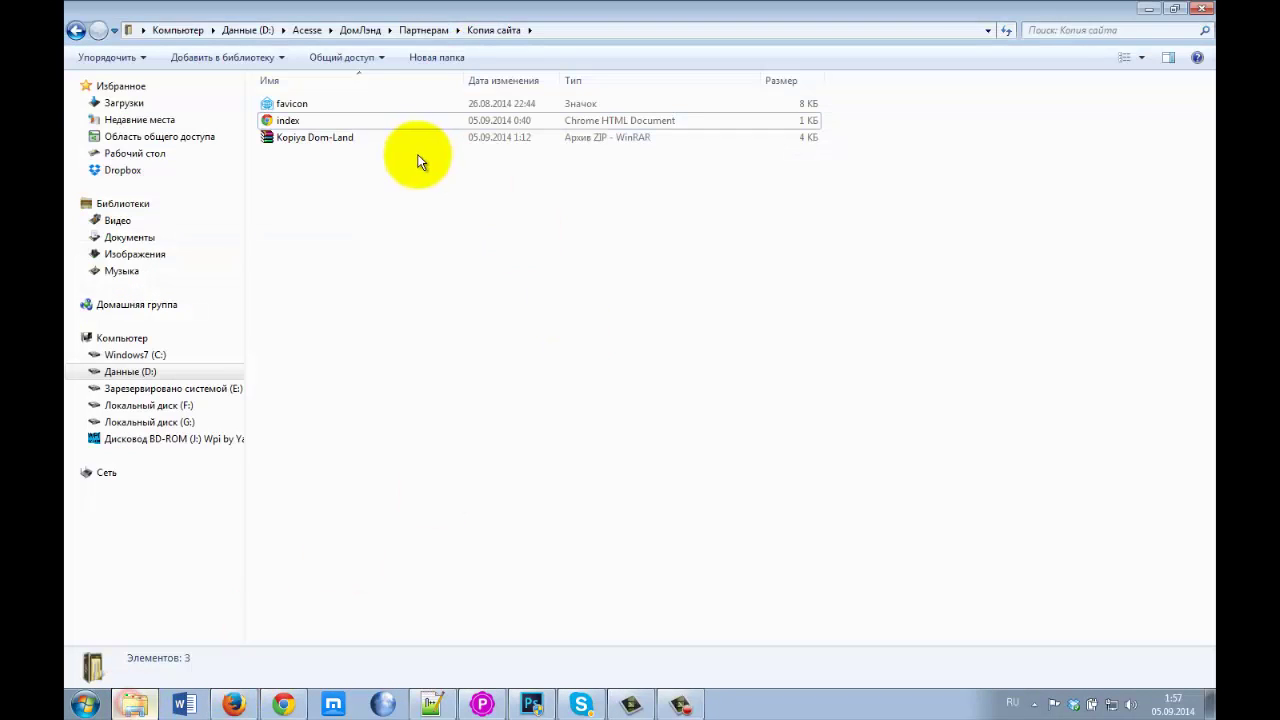
{"action": "left_click", "coordinate": [272, 140]}
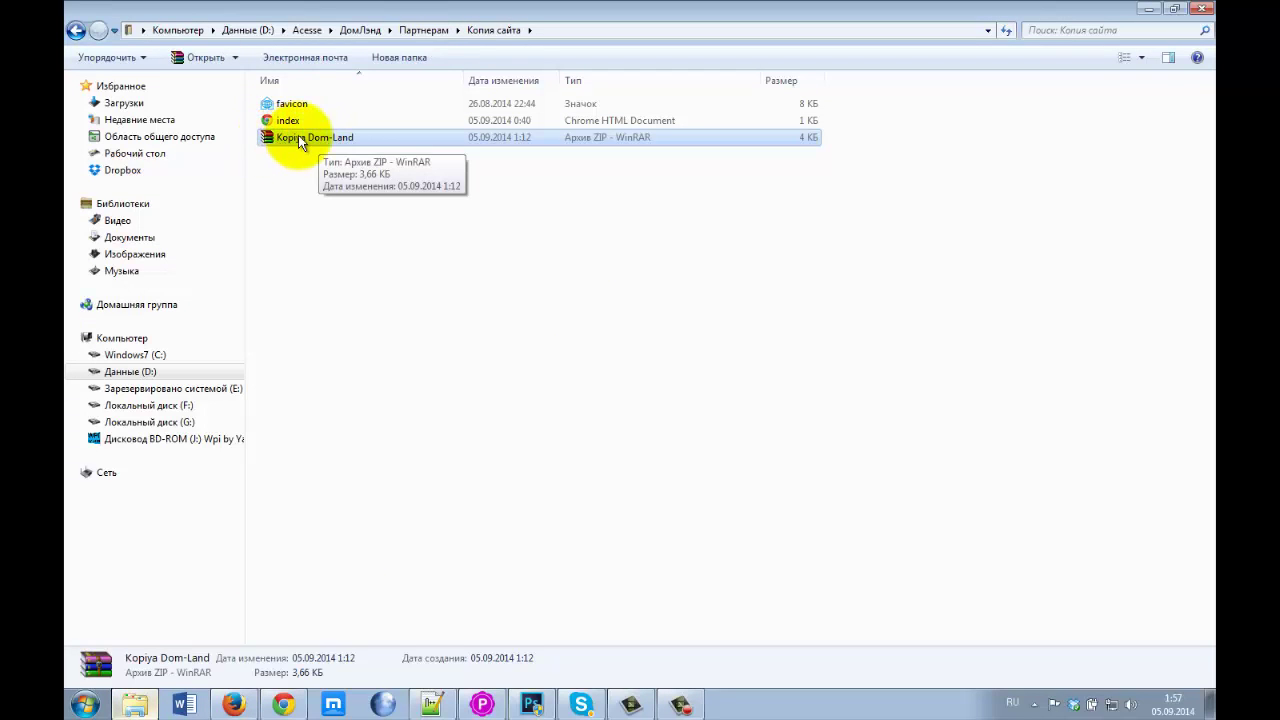
{"action": "left_click", "coordinate": [1146, 9]}
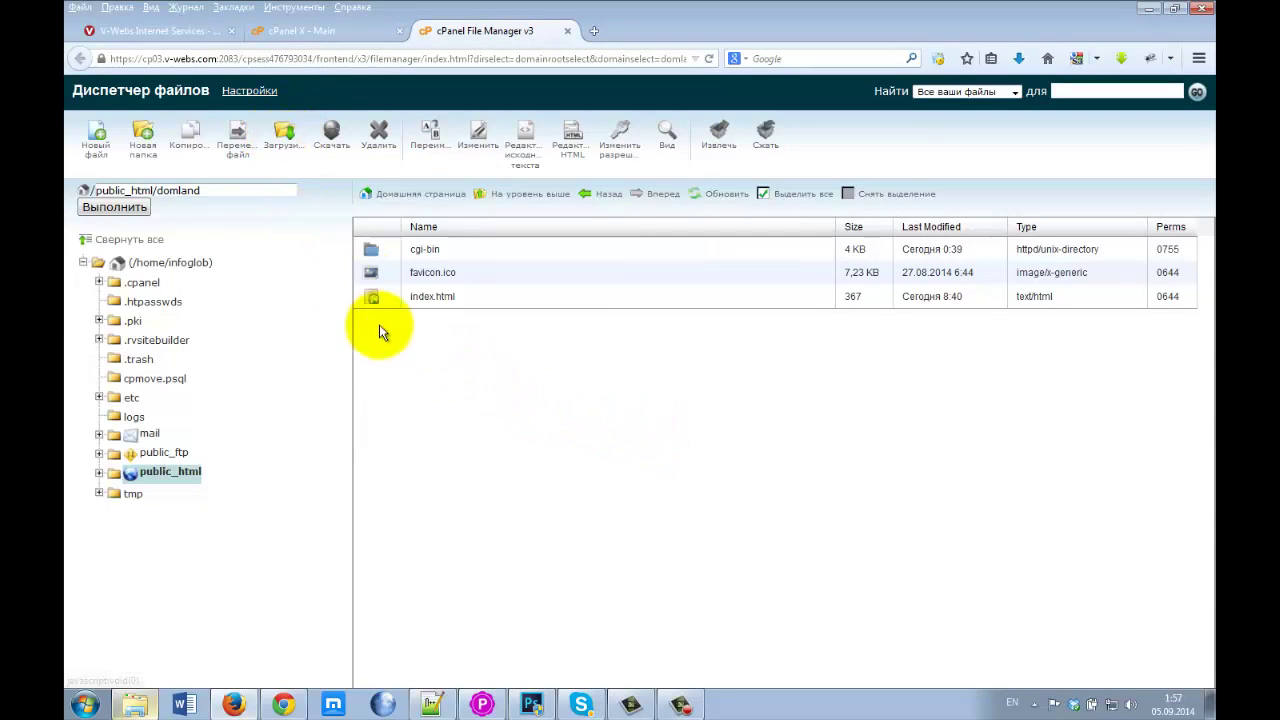
- Check that the current server path points to the domland folder inside public_html
{"action": "double_click", "coordinate": [190, 190]}
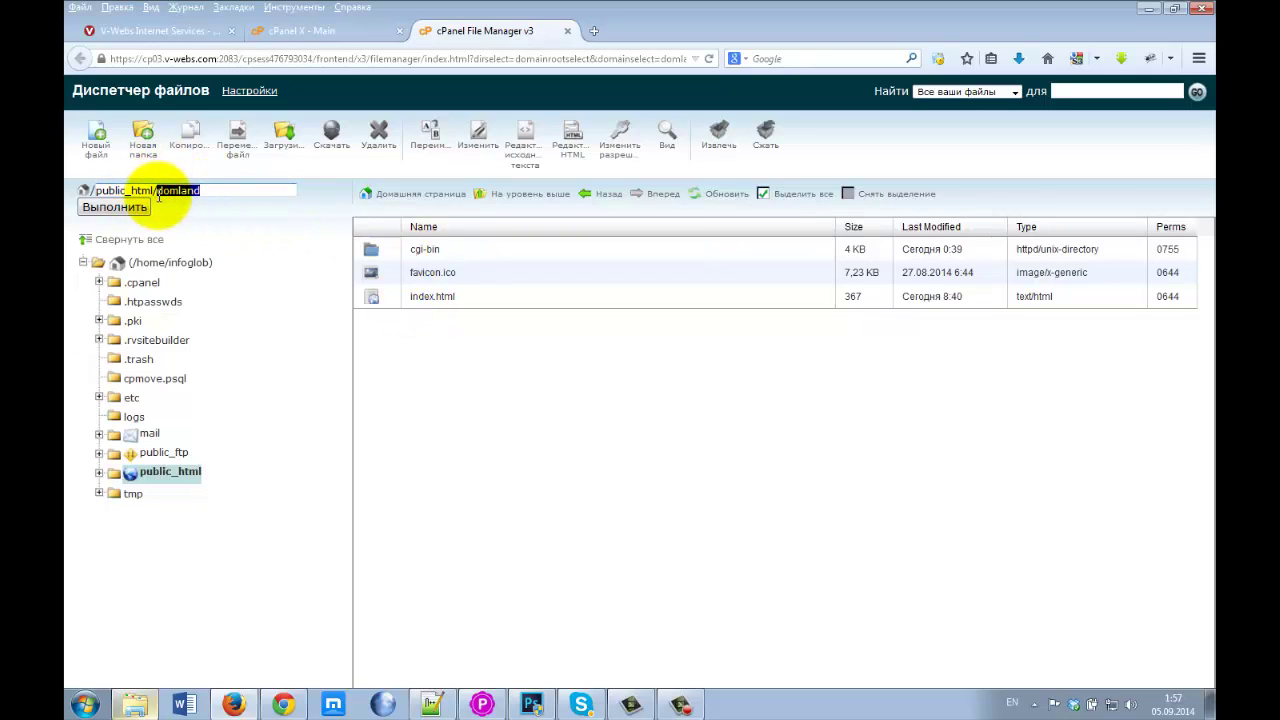
{"action": "left_click", "coordinate": [153, 190]}
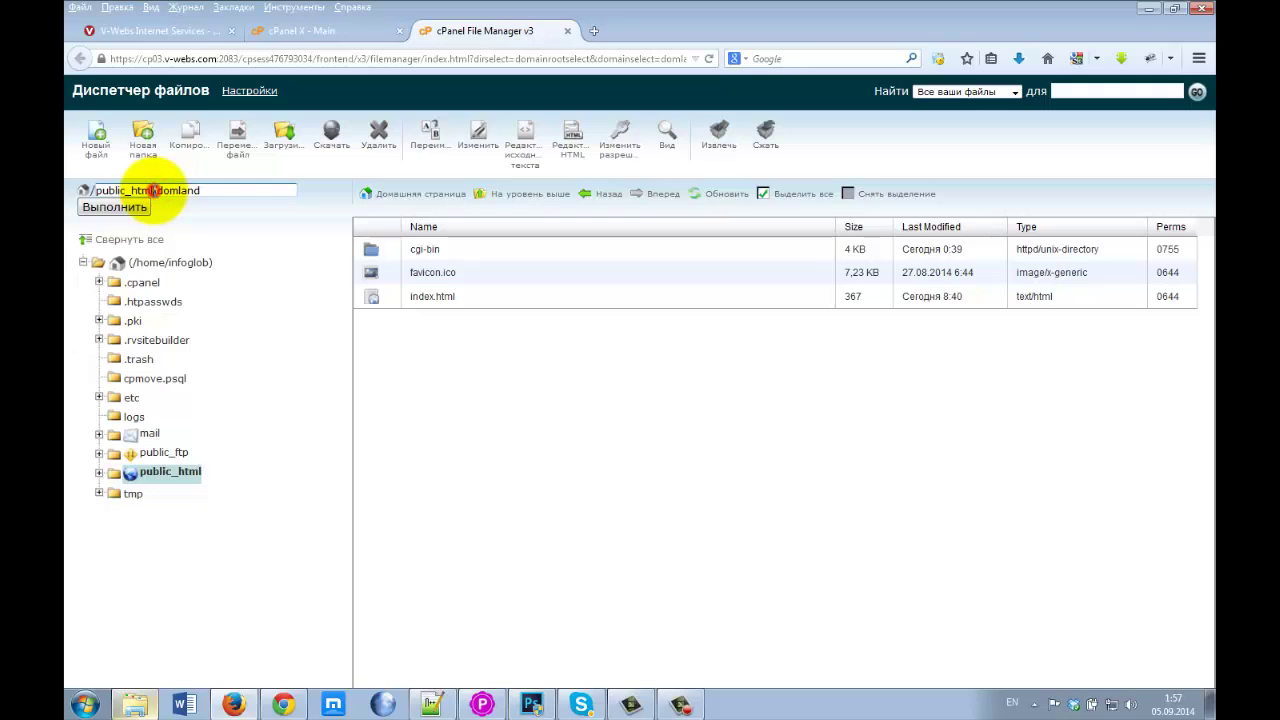
{"action": "left_click_drag", "start_coordinate": [158, 190], "coordinate": [212, 194]}
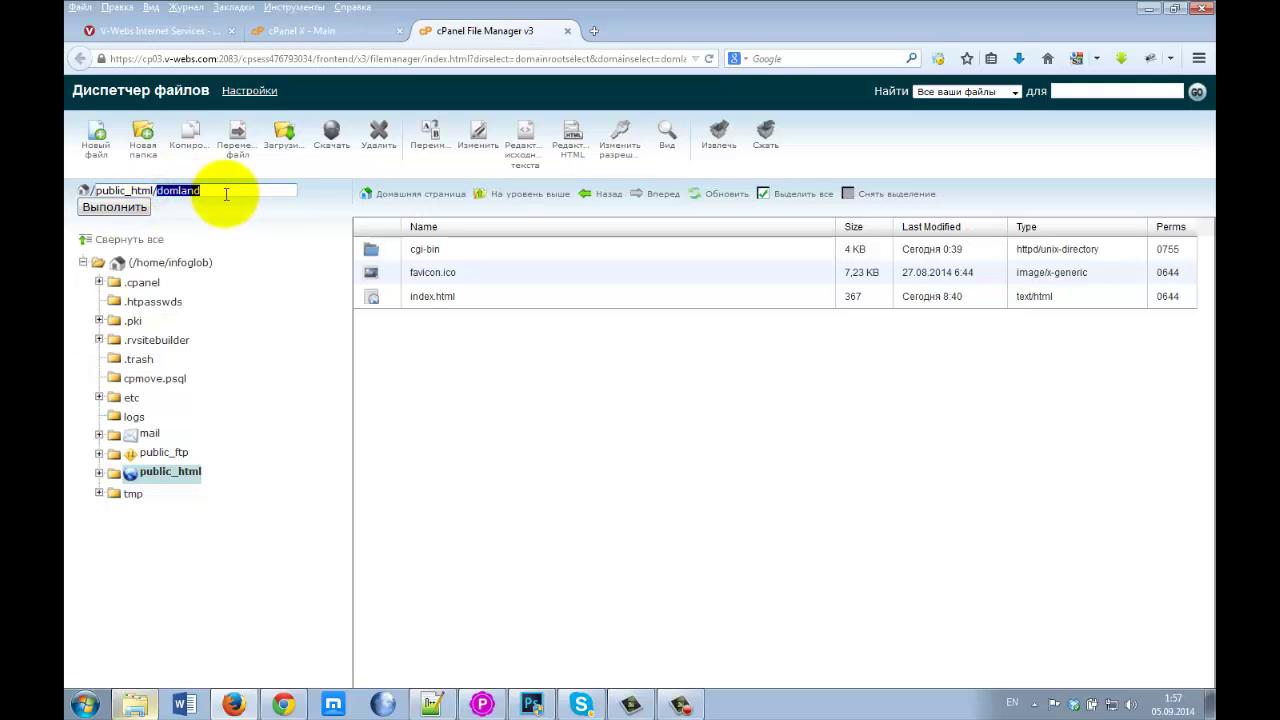
{"action": "left_click", "coordinate": [224, 194]}
- Upload Kopiya Dom-Land.zip to the public_html/domland folder and return to the file listing
{"action": "left_click", "coordinate": [283, 135]}
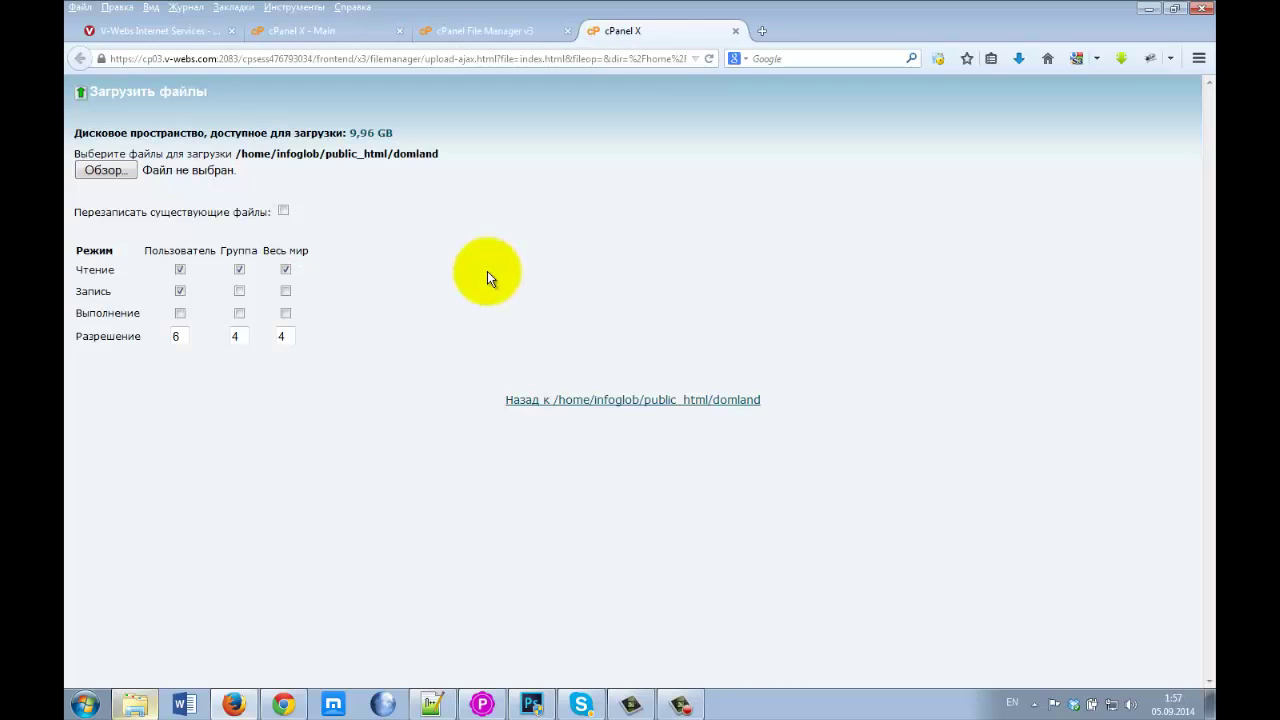
{"action": "left_click", "coordinate": [104, 170]}
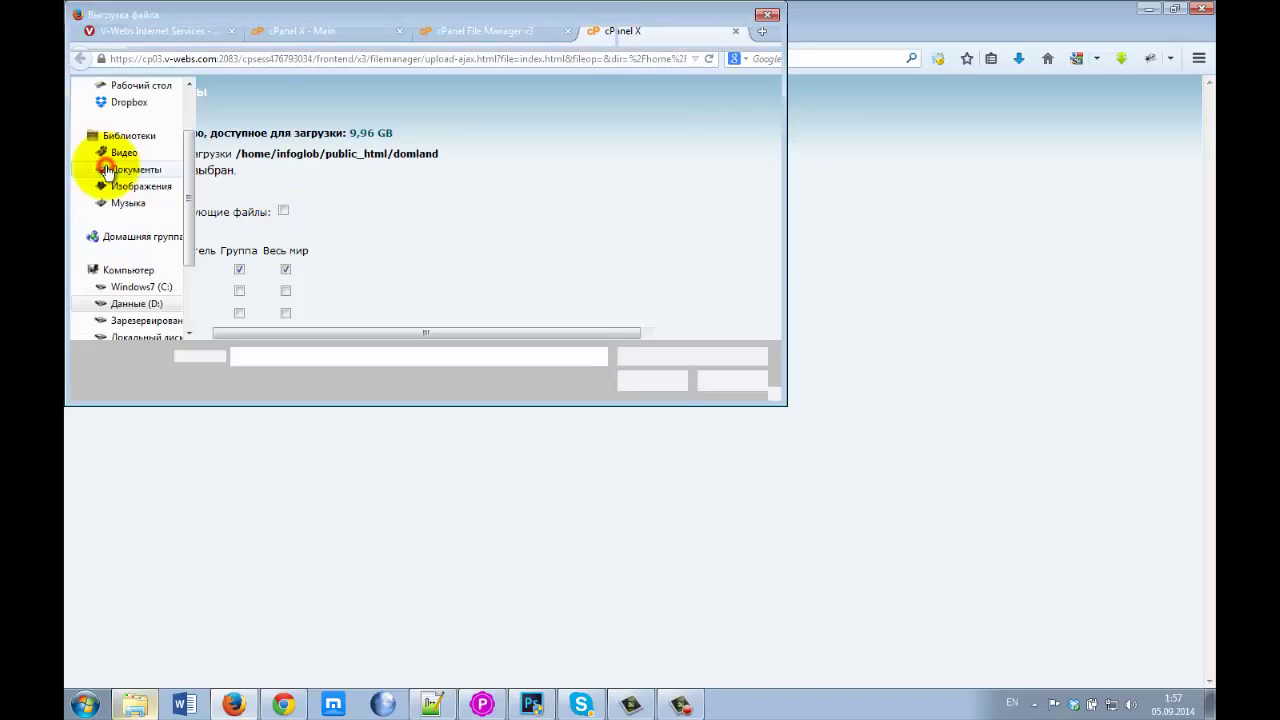
{"action": "left_click", "coordinate": [234, 145]}
{"action": "left_click", "coordinate": [648, 380]}
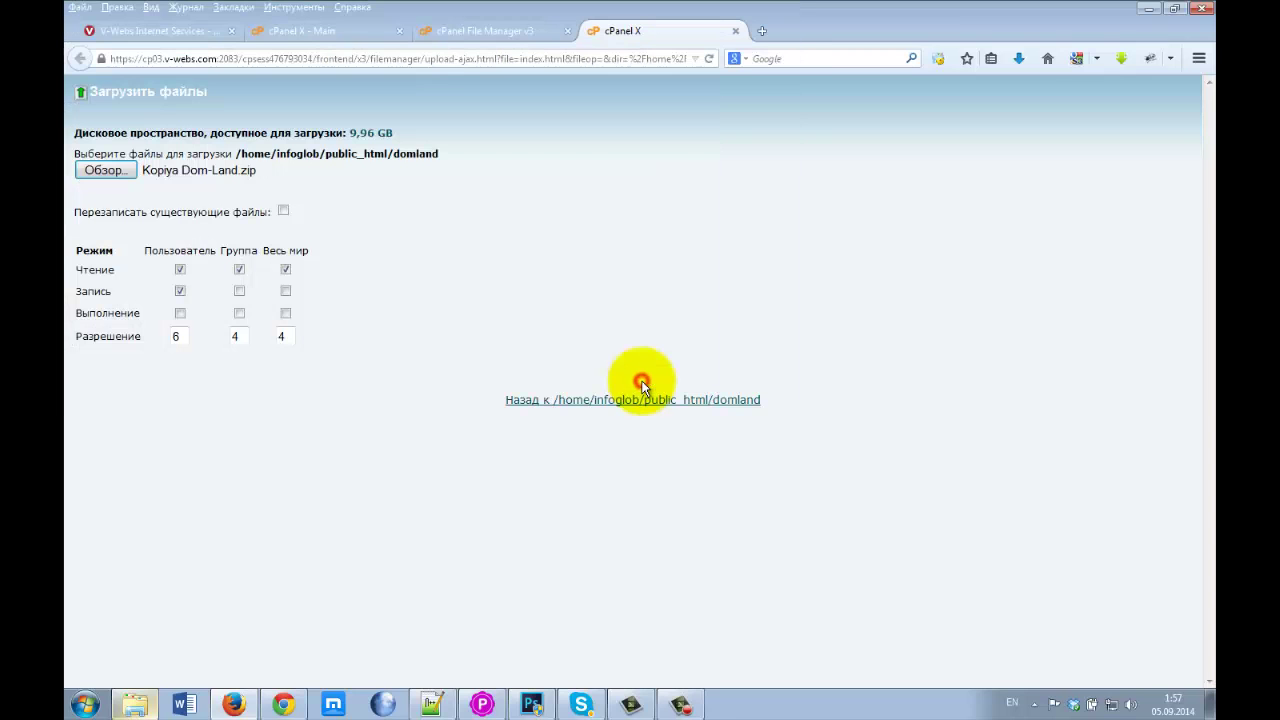
{"action": "left_click", "coordinate": [1050, 661]}
{"action": "left_click", "coordinate": [680, 405]}
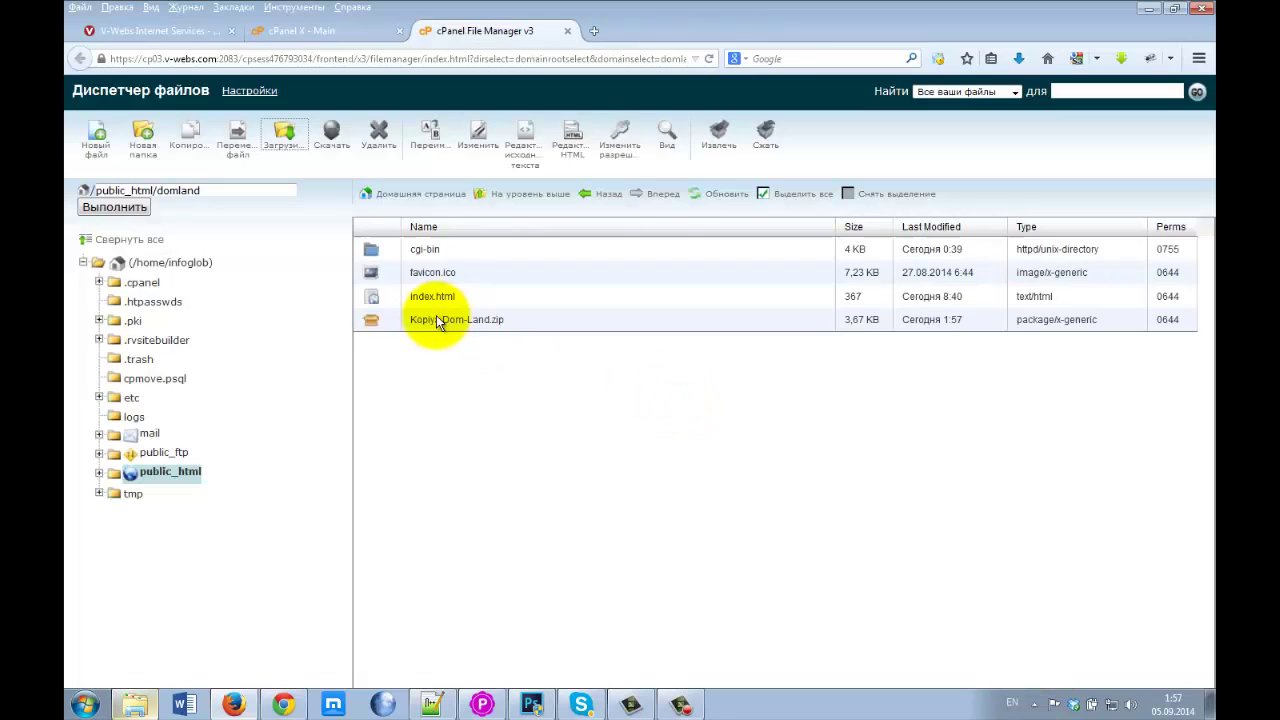
- Extract Kopiya Dom-Land.zip into /public_html/domland and close the extraction results
{"action": "left_click", "coordinate": [492, 322]}
{"action": "right_click", "coordinate": [385, 322]}
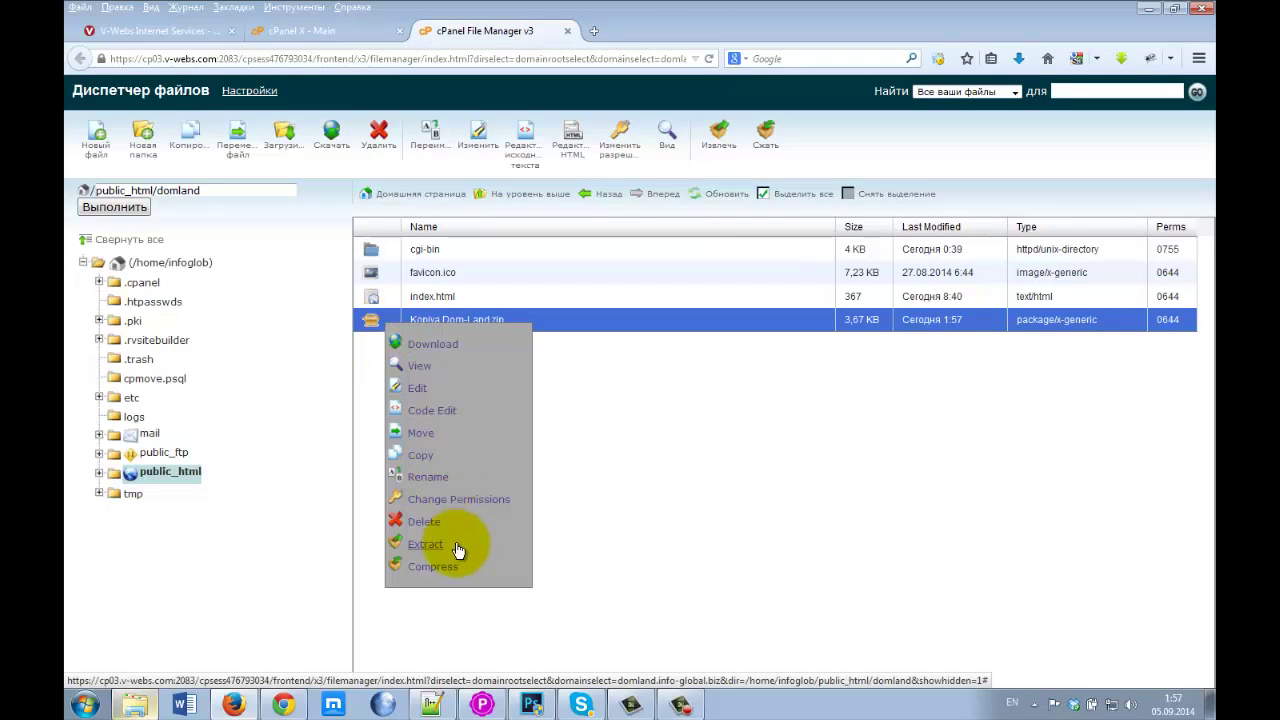
{"action": "left_click", "coordinate": [420, 546]}
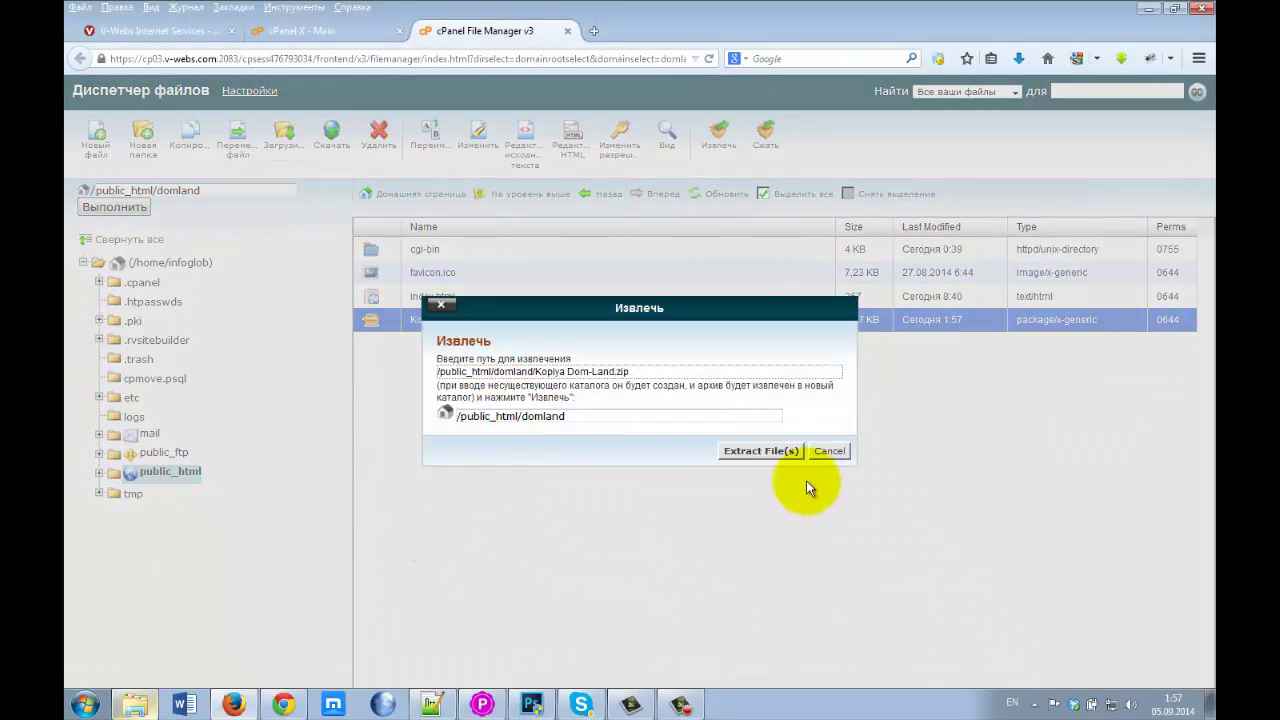
{"action": "left_click", "coordinate": [766, 451]}
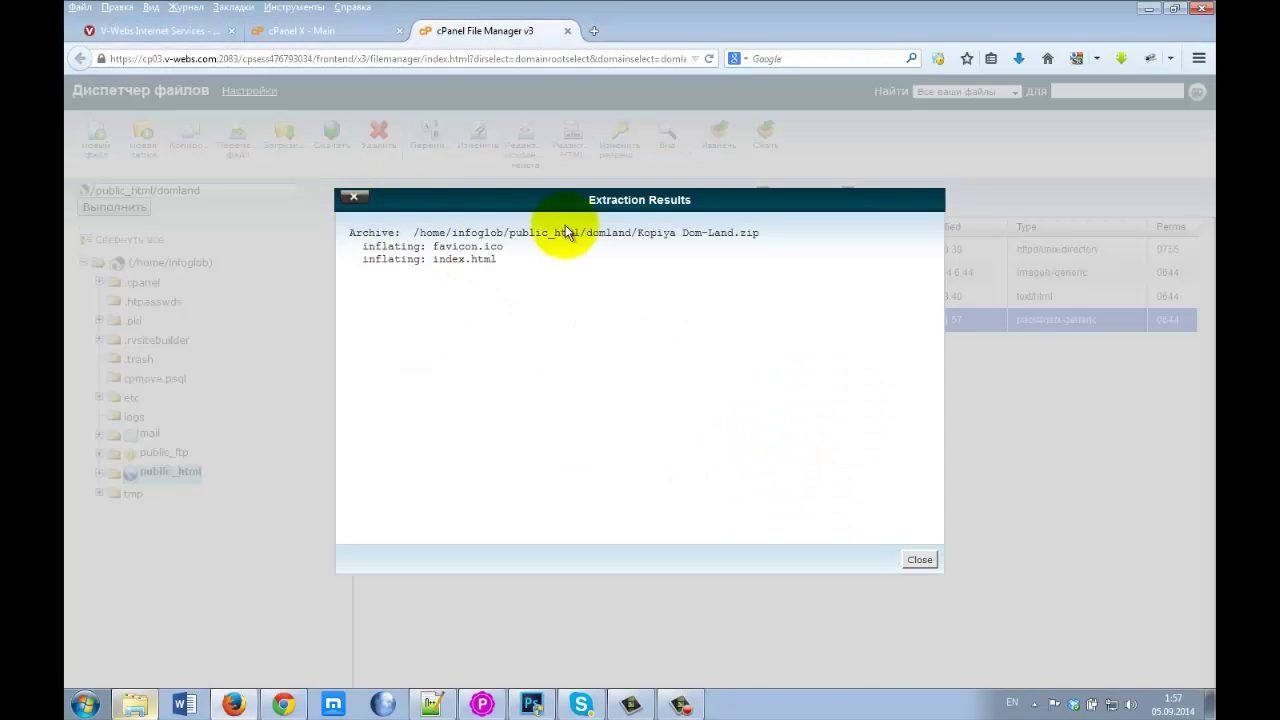
{"action": "left_click", "coordinate": [918, 560]}
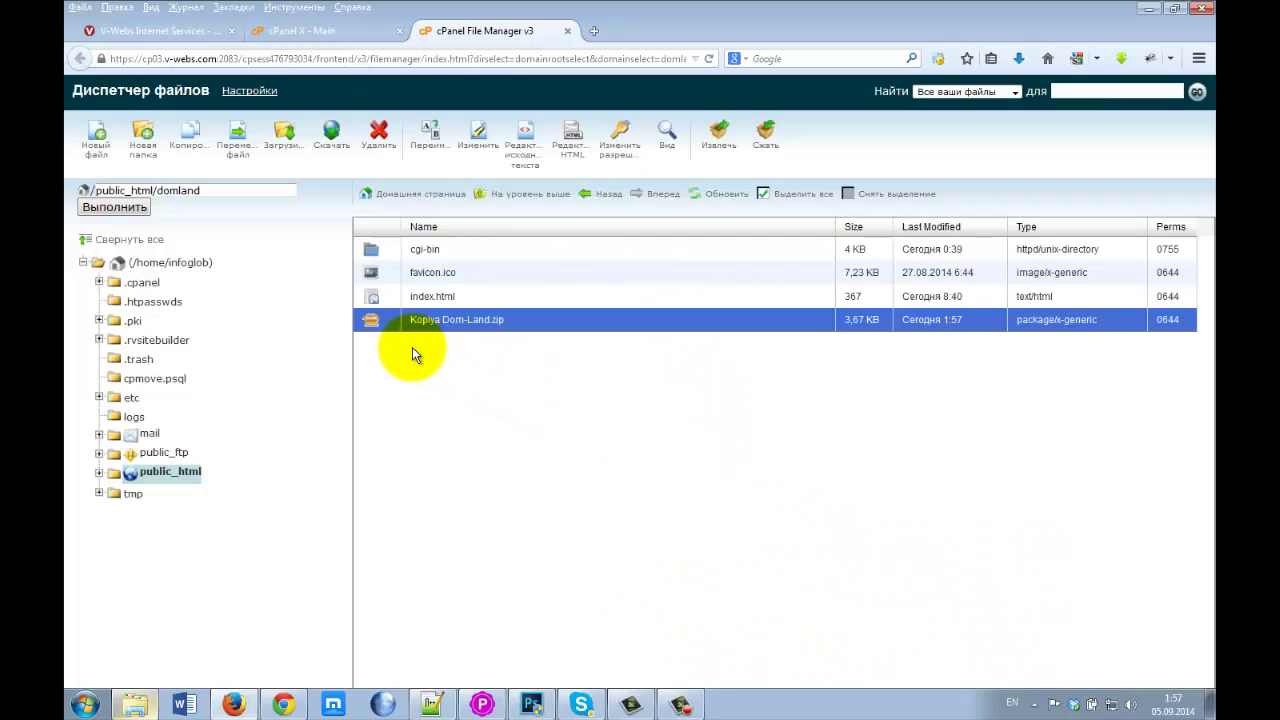
- Check the extracted favicon.ico and index.html, reload the file manager and reopen the domland folder from public_html
{"action": "left_click", "coordinate": [422, 298]}
{"action": "left_click", "coordinate": [420, 272]}
{"action": "left_click", "coordinate": [422, 296]}
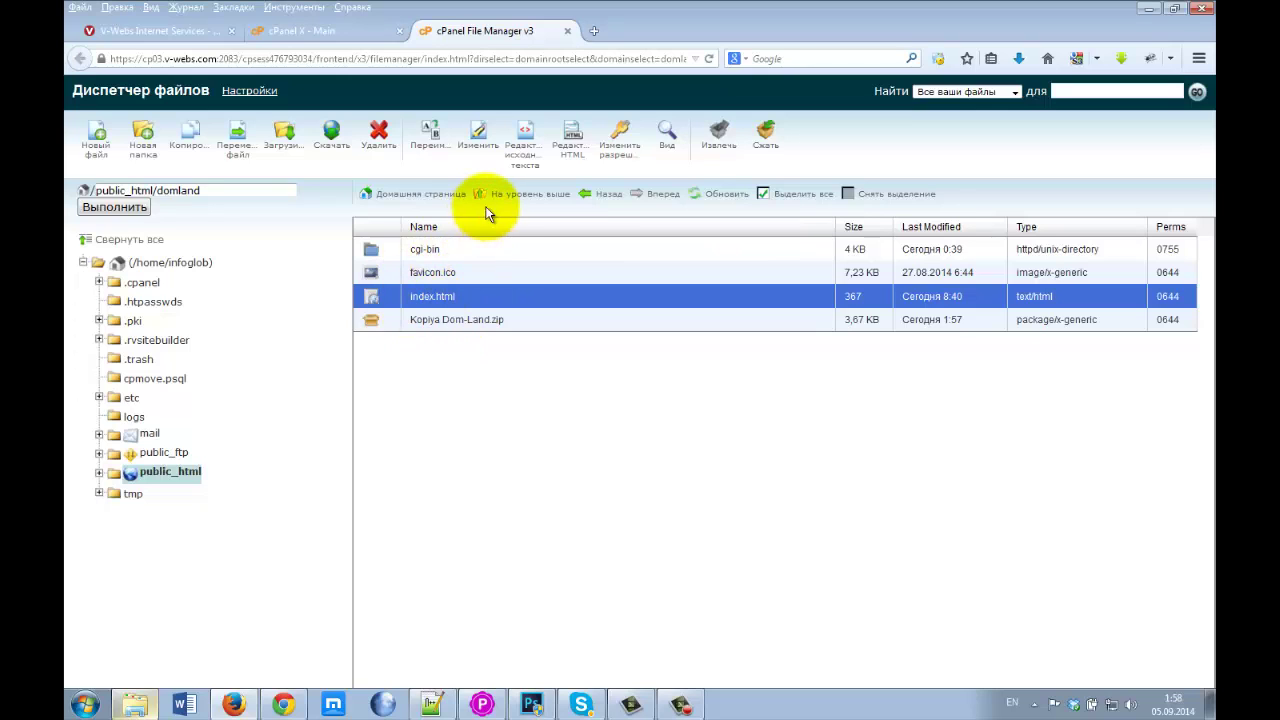
{"action": "left_click", "coordinate": [707, 59]}
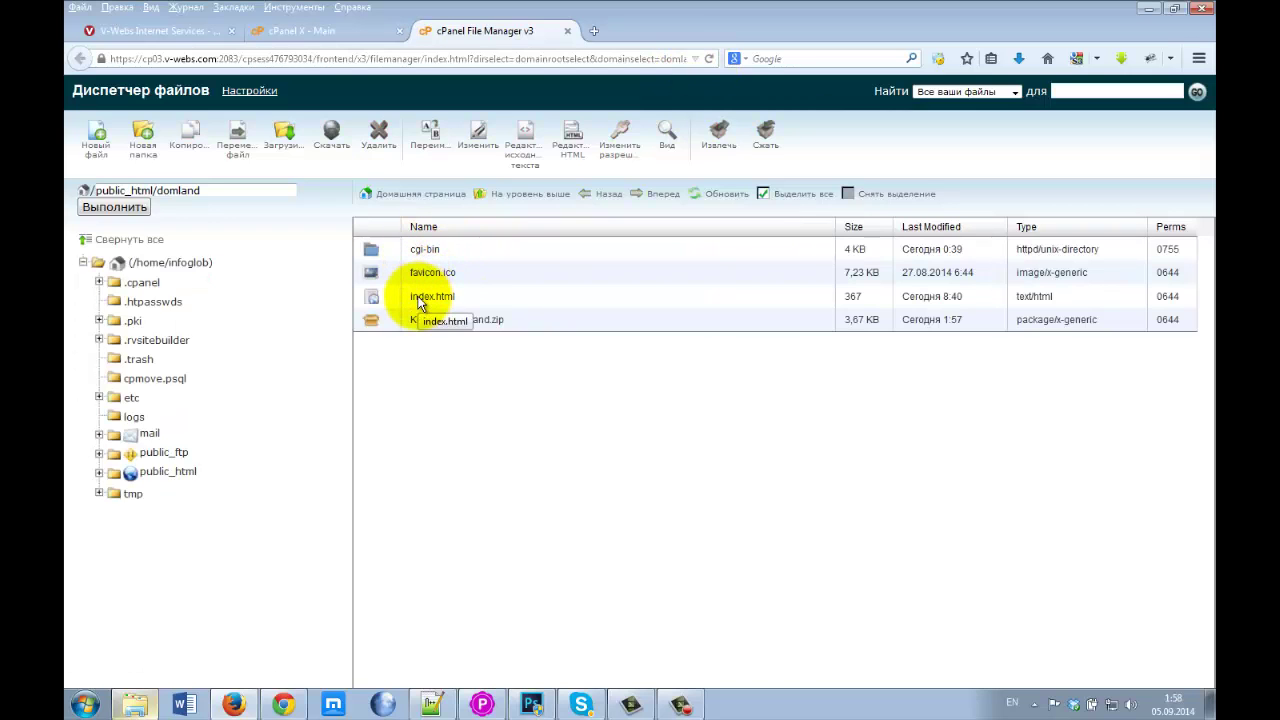
{"action": "left_click", "coordinate": [508, 200]}
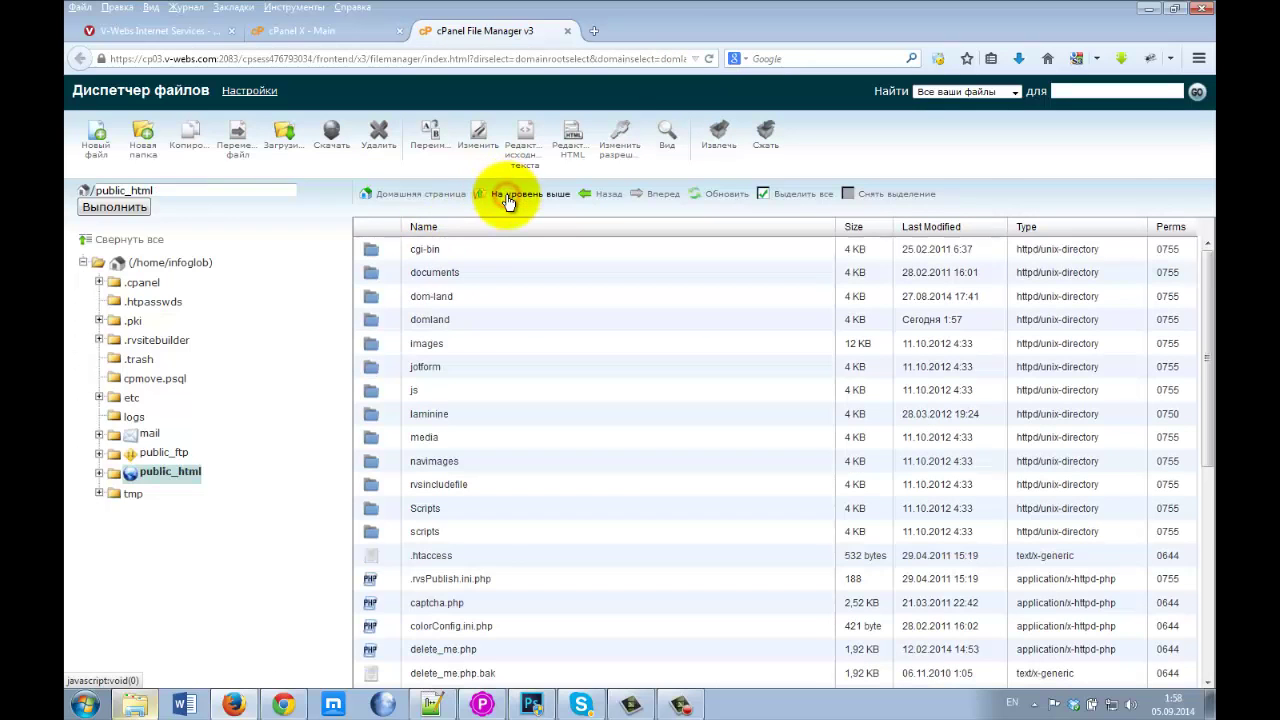
{"action": "double_click", "coordinate": [371, 318]}
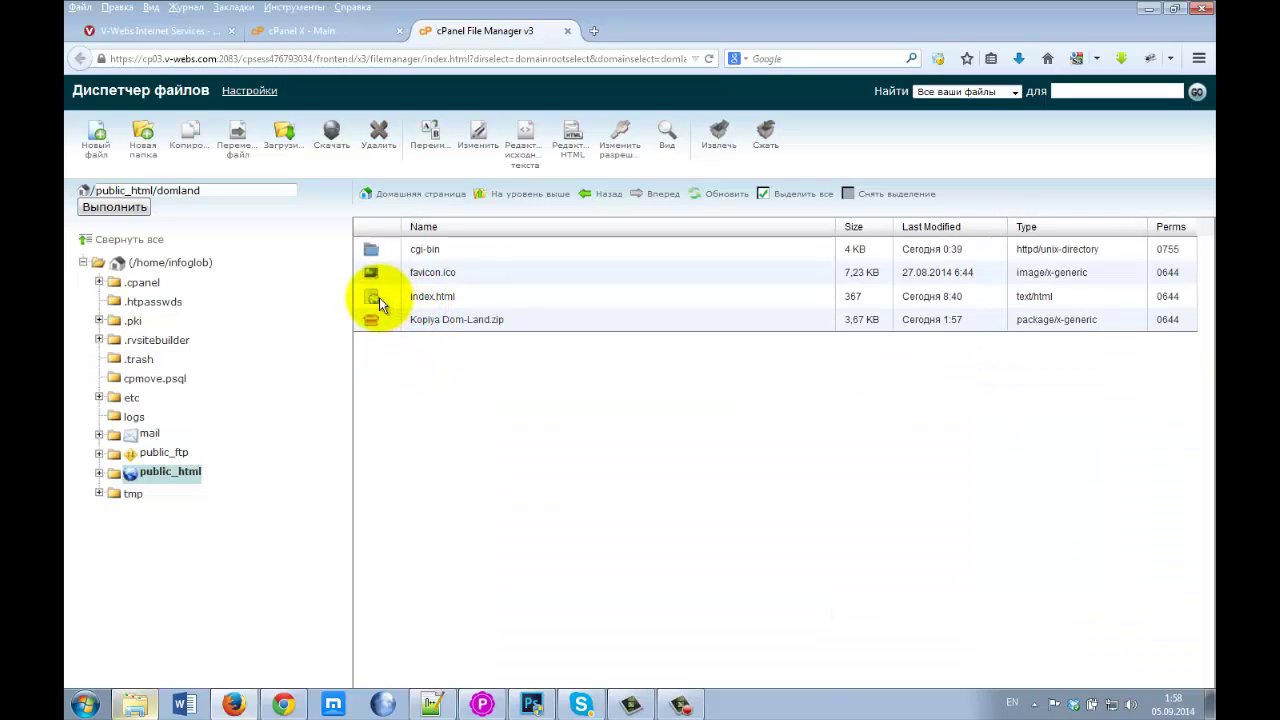
- Open index.html from the domland folder in the code editor with utf-8 encoding
{"action": "left_click", "coordinate": [422, 297]}
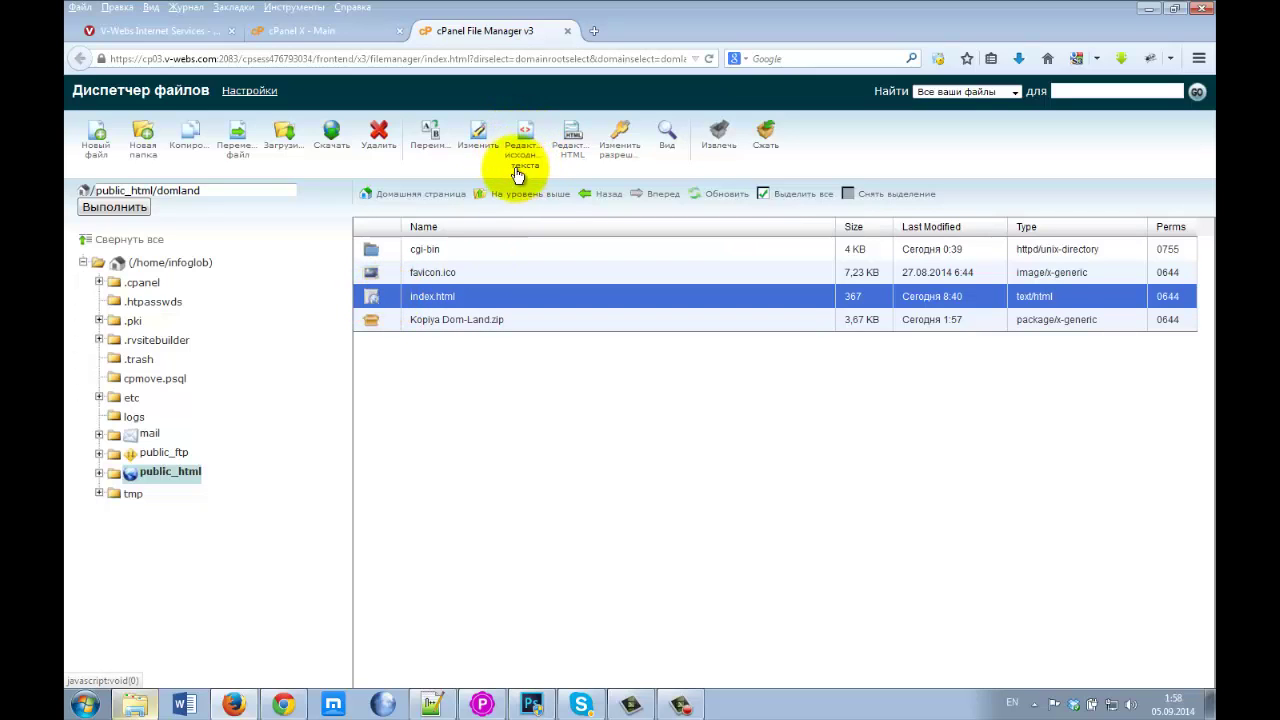
{"action": "right_click", "coordinate": [375, 296]}
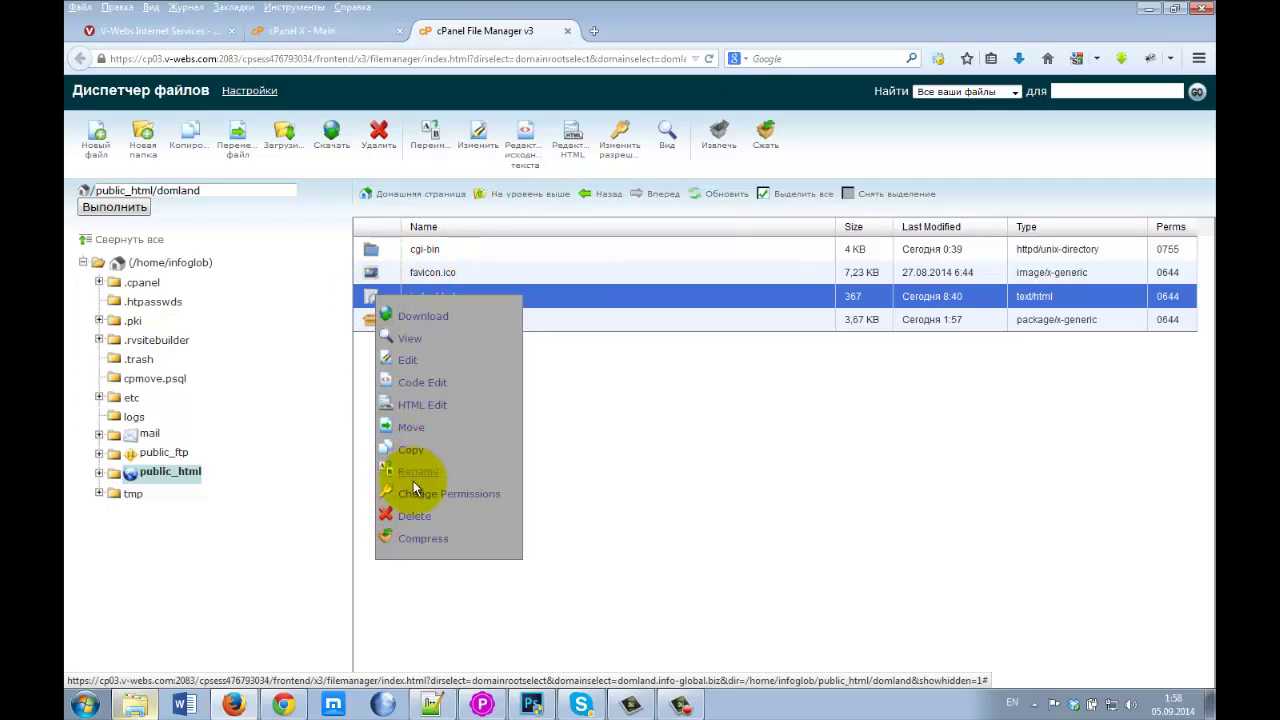
{"action": "left_click", "coordinate": [436, 390]}
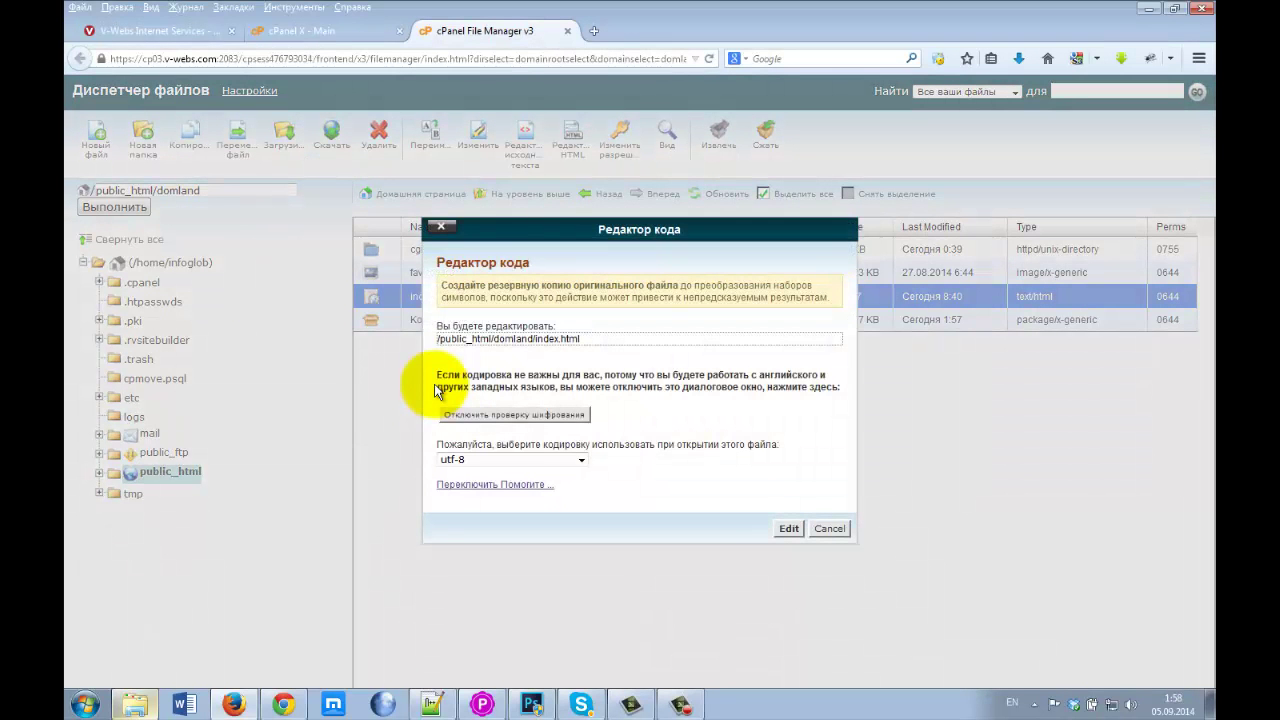
{"action": "left_click", "coordinate": [788, 529]}
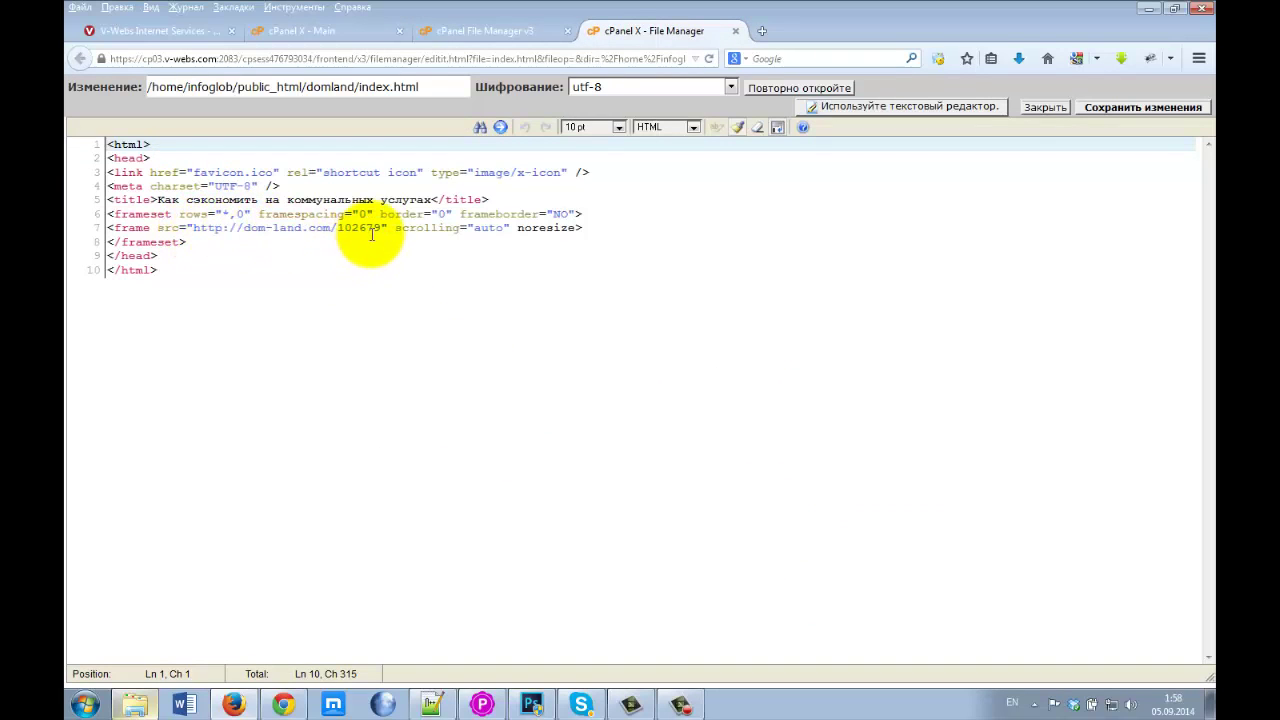
- Highlight the dom-land.com partner link in the frame source, try to save index.html and close the editor
{"action": "left_click_drag", "start_coordinate": [381, 232], "coordinate": [193, 230]}
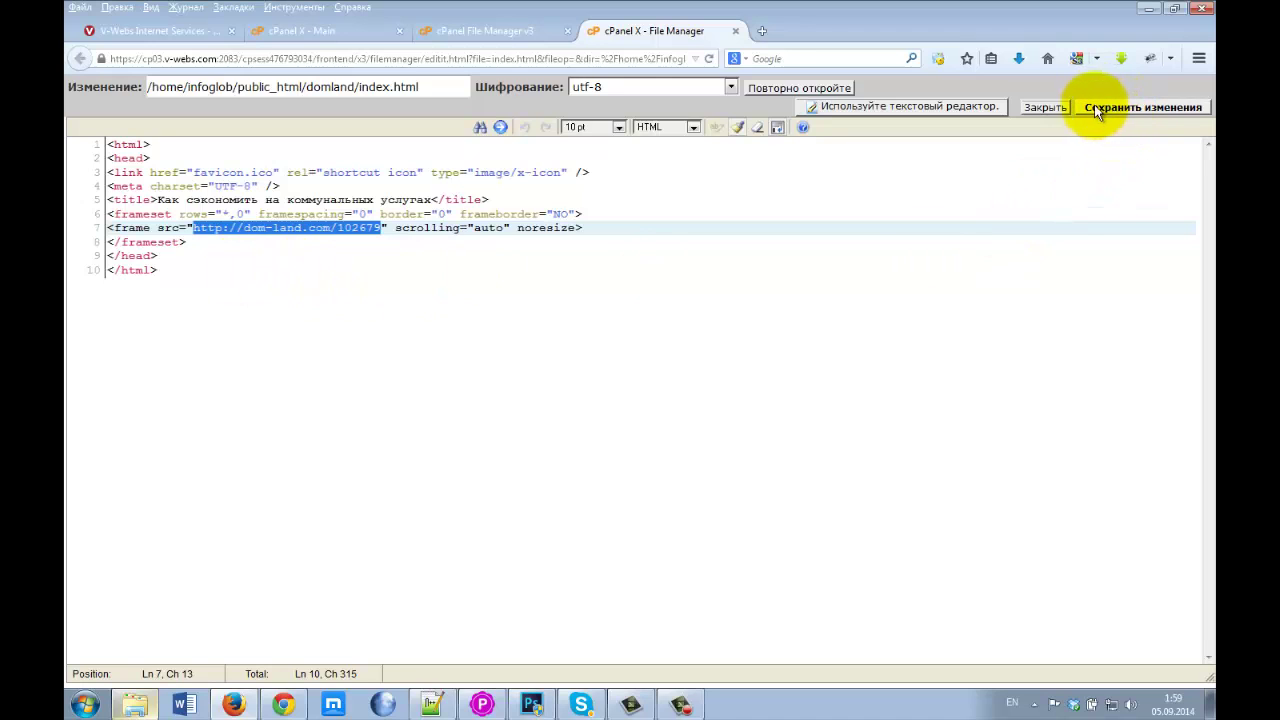
{"action": "left_click", "coordinate": [1170, 108]}
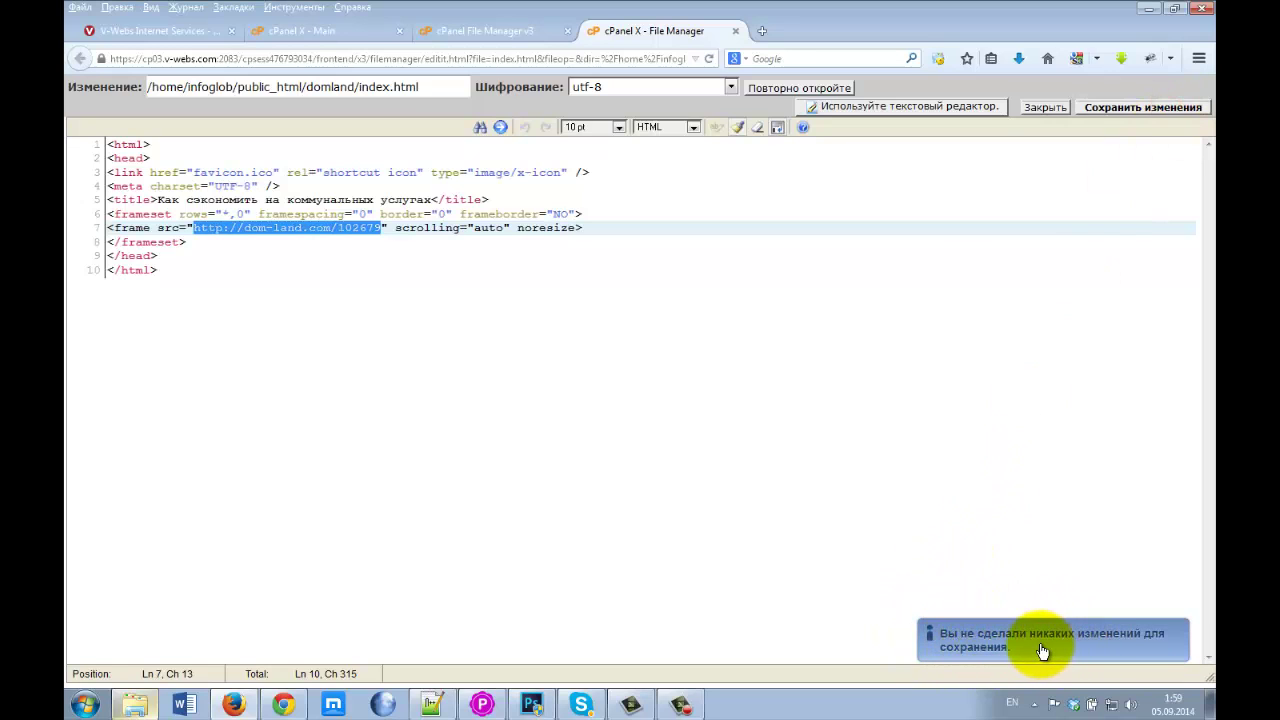
{"action": "left_click", "coordinate": [907, 316]}
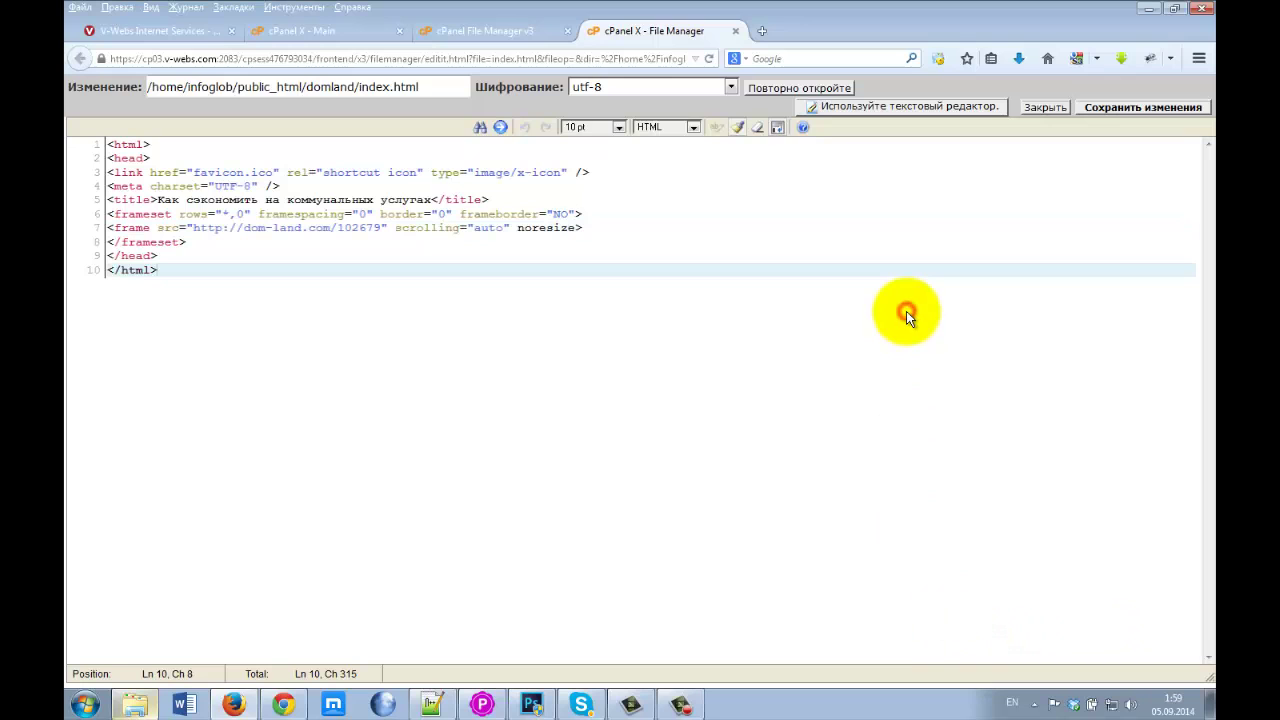
{"action": "left_click", "coordinate": [736, 31]}
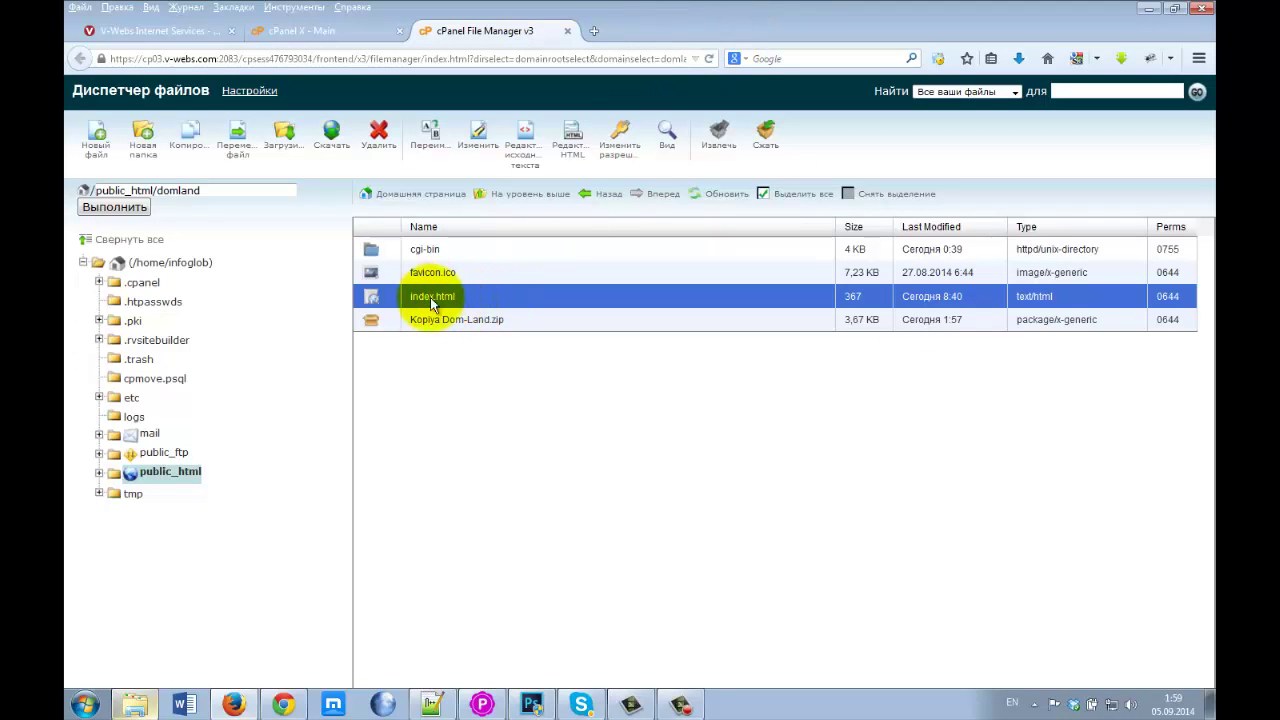